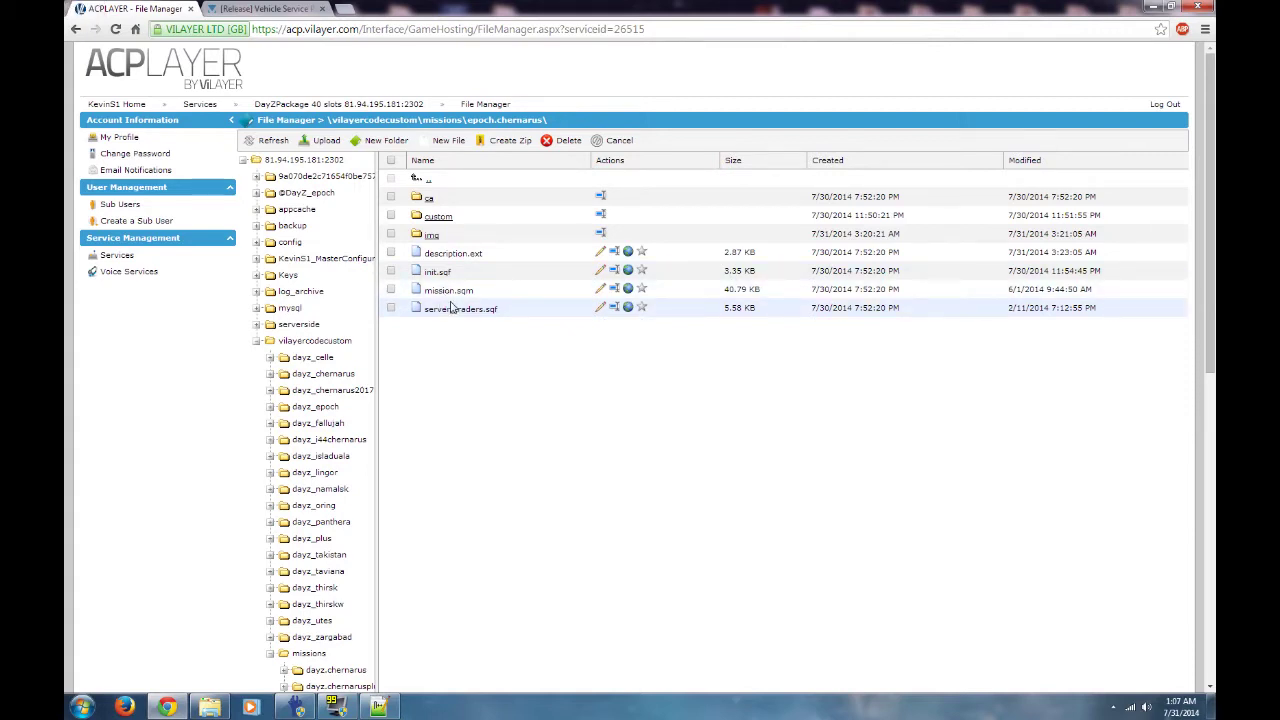
# - Open the DayZ server's service overview and check that the server is stopped before changing its files
pyautogui.click(390, 105)
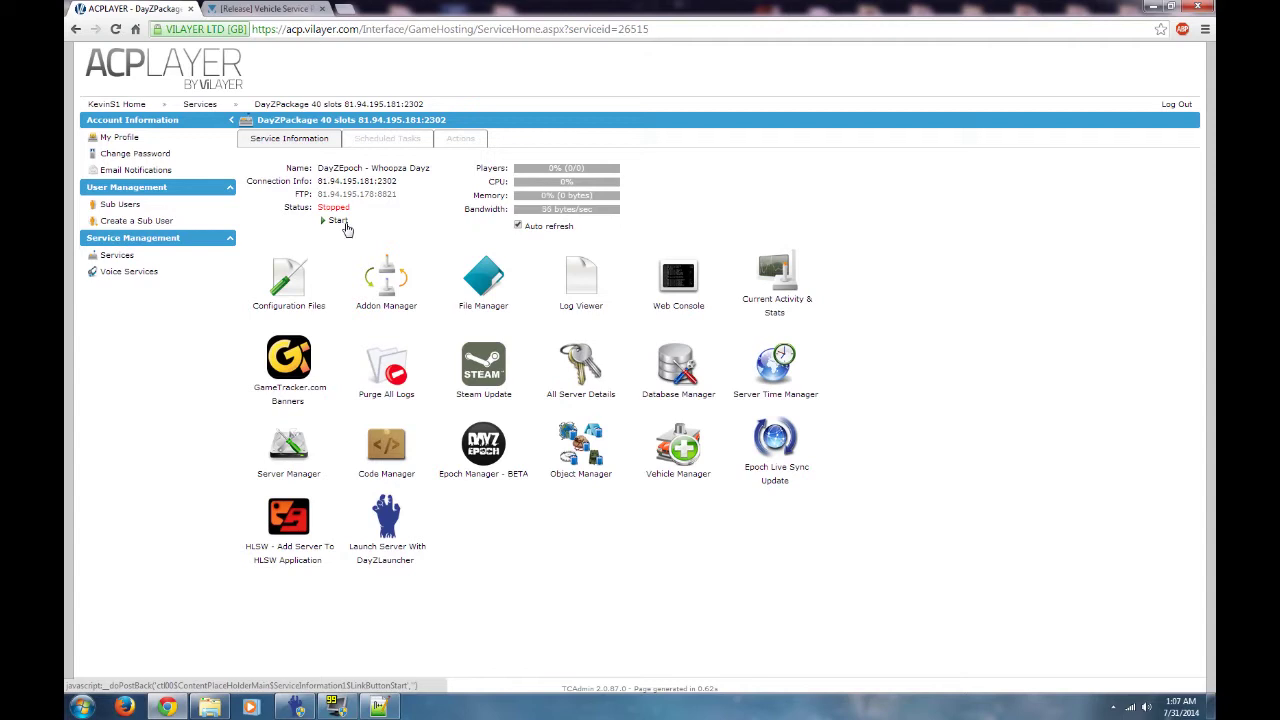
pyautogui.click(345, 225)
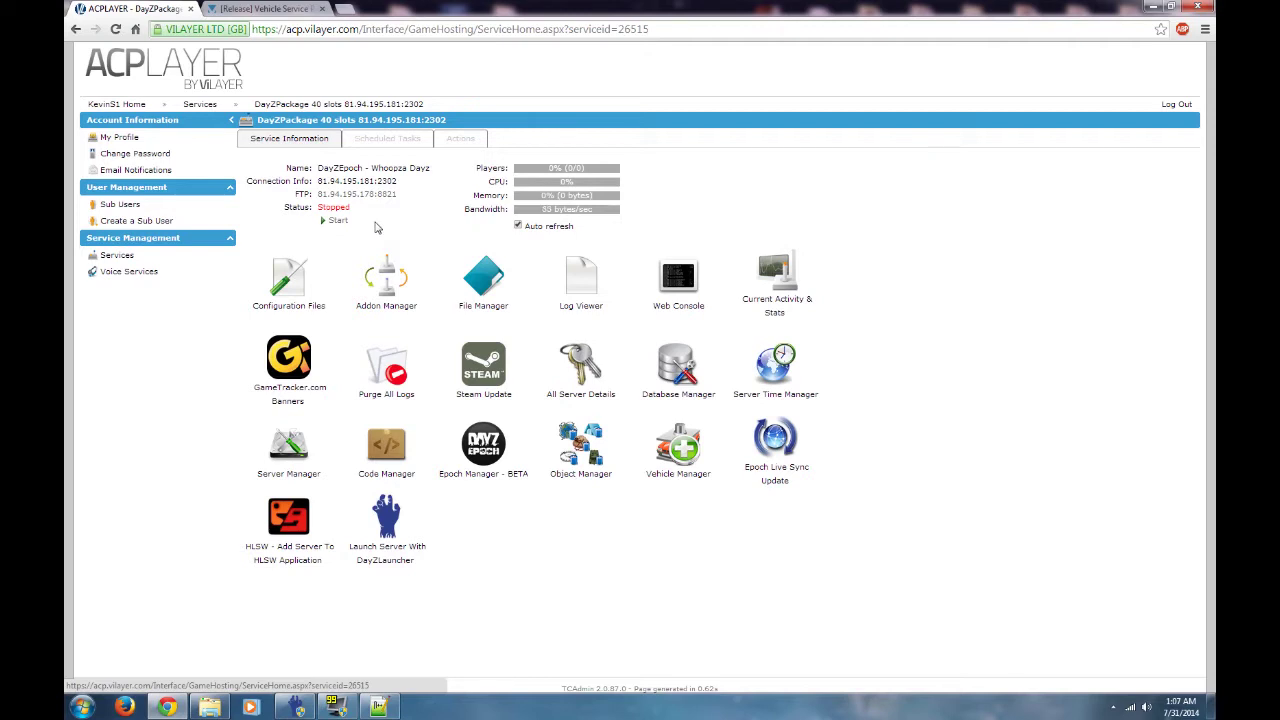
pyautogui.click(338, 220)
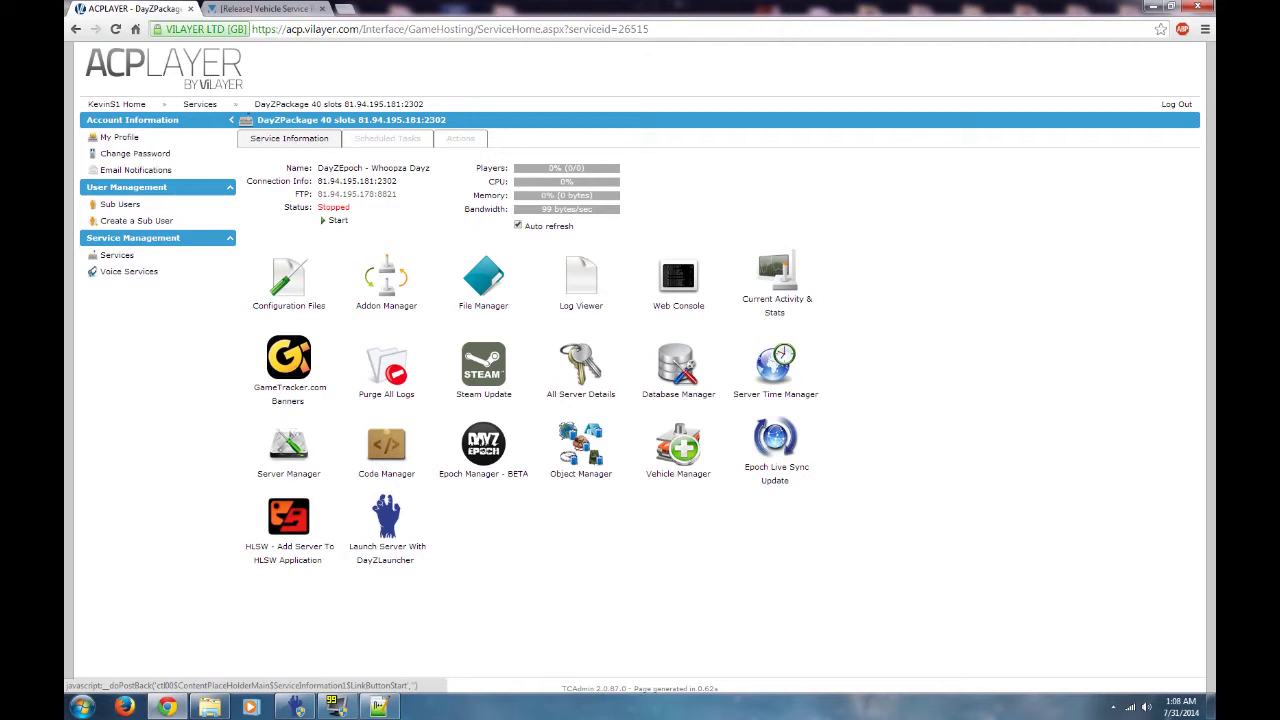
pyautogui.click(337, 220)
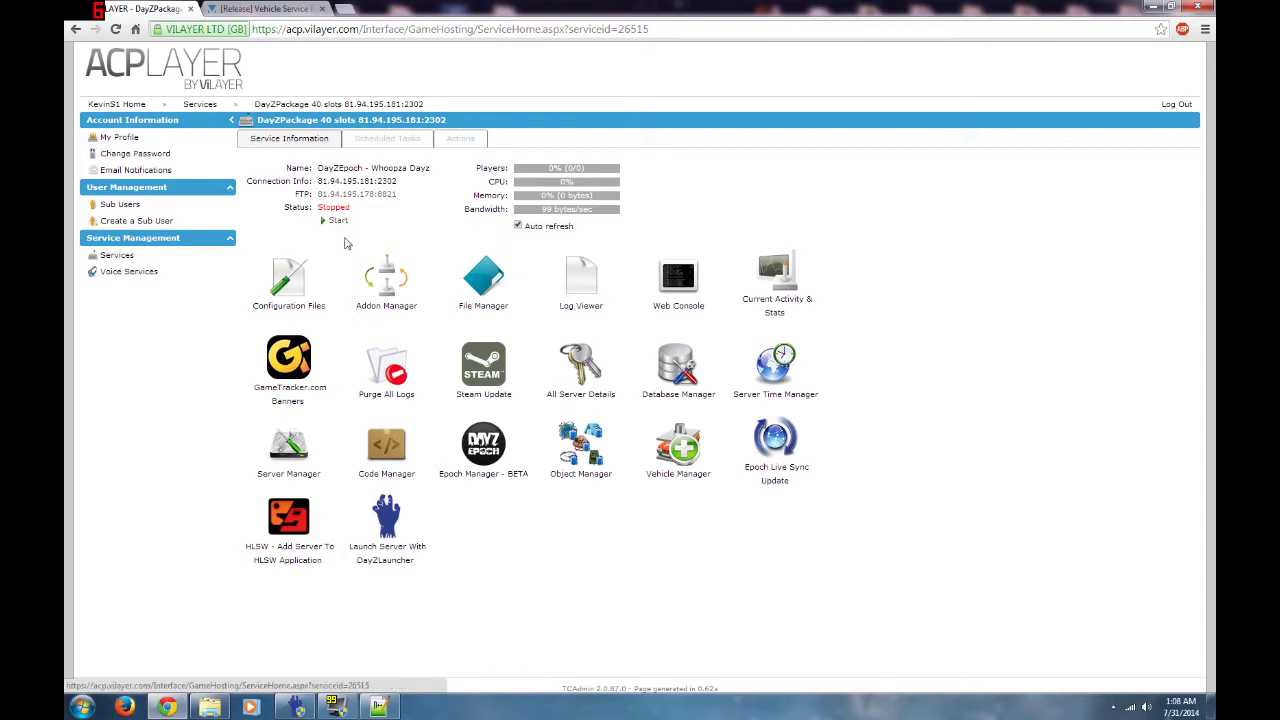
# - Open the server's file manager and browse to the folder vilayercodecustom\missions\epoch.chernarus
pyautogui.click(465, 304)
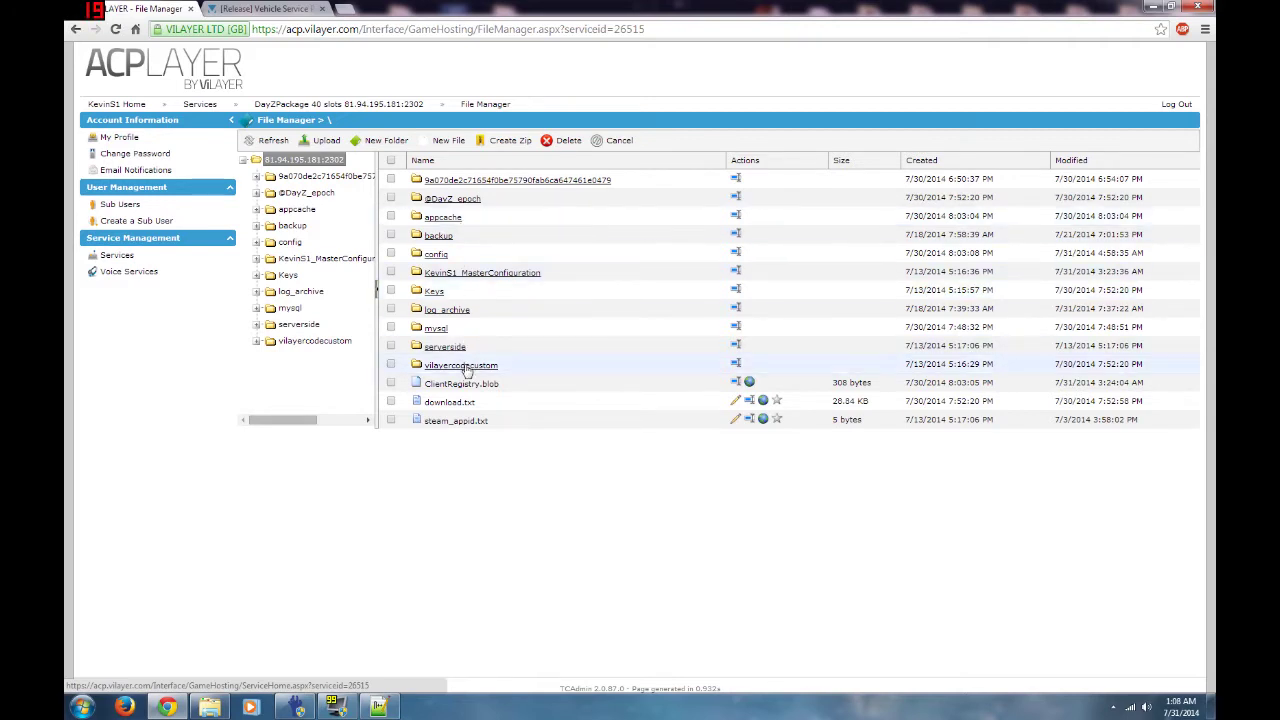
pyautogui.click(430, 368)
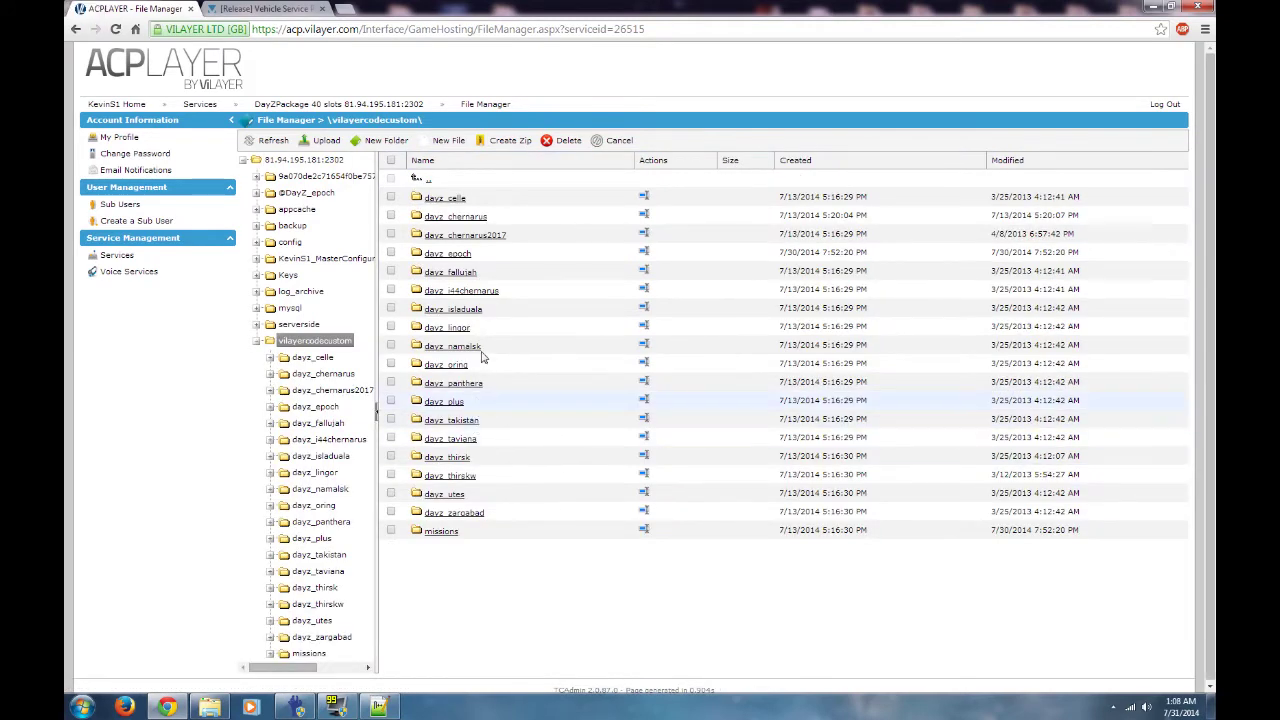
pyautogui.click(441, 534)
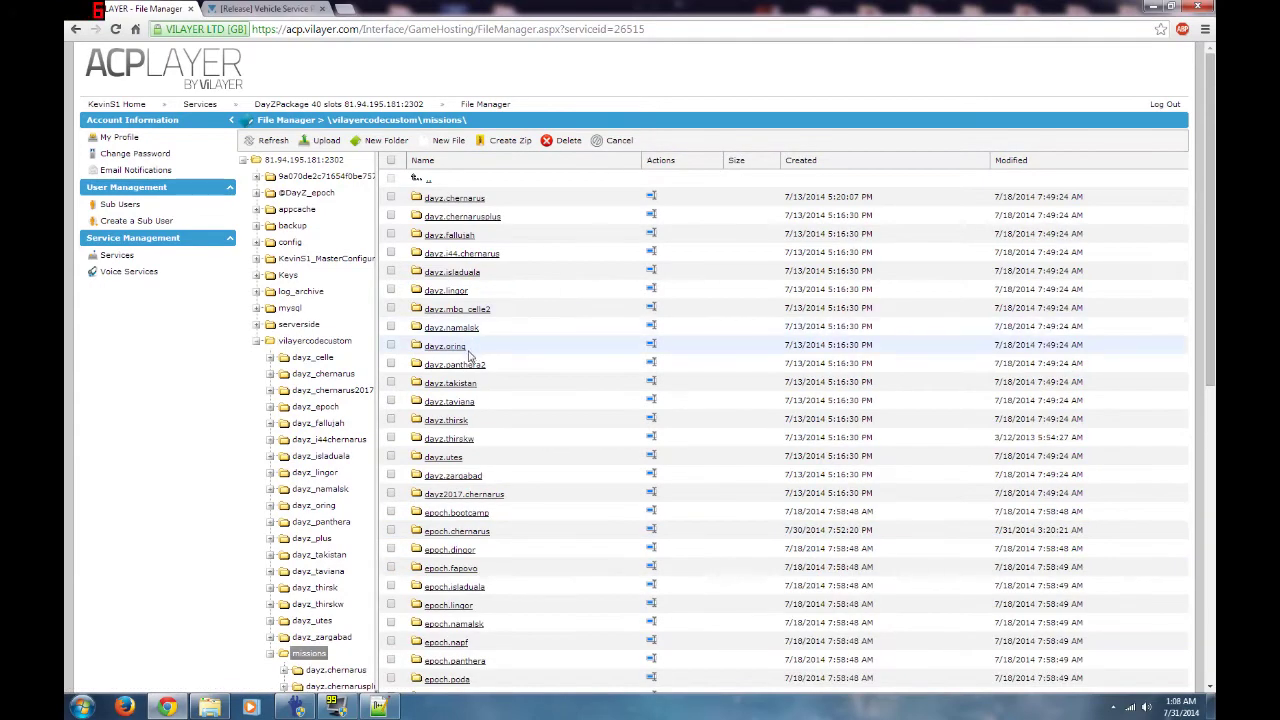
pyautogui.scroll(-2, 467, 366)
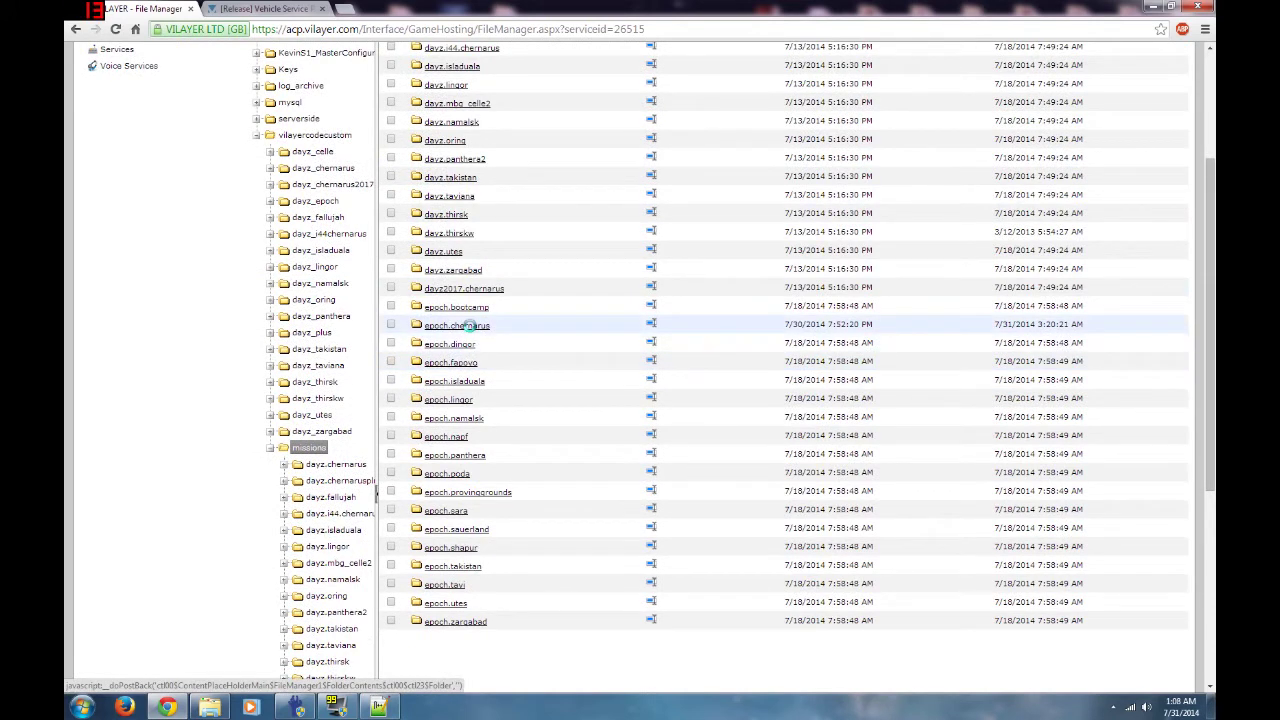
pyautogui.click(467, 325)
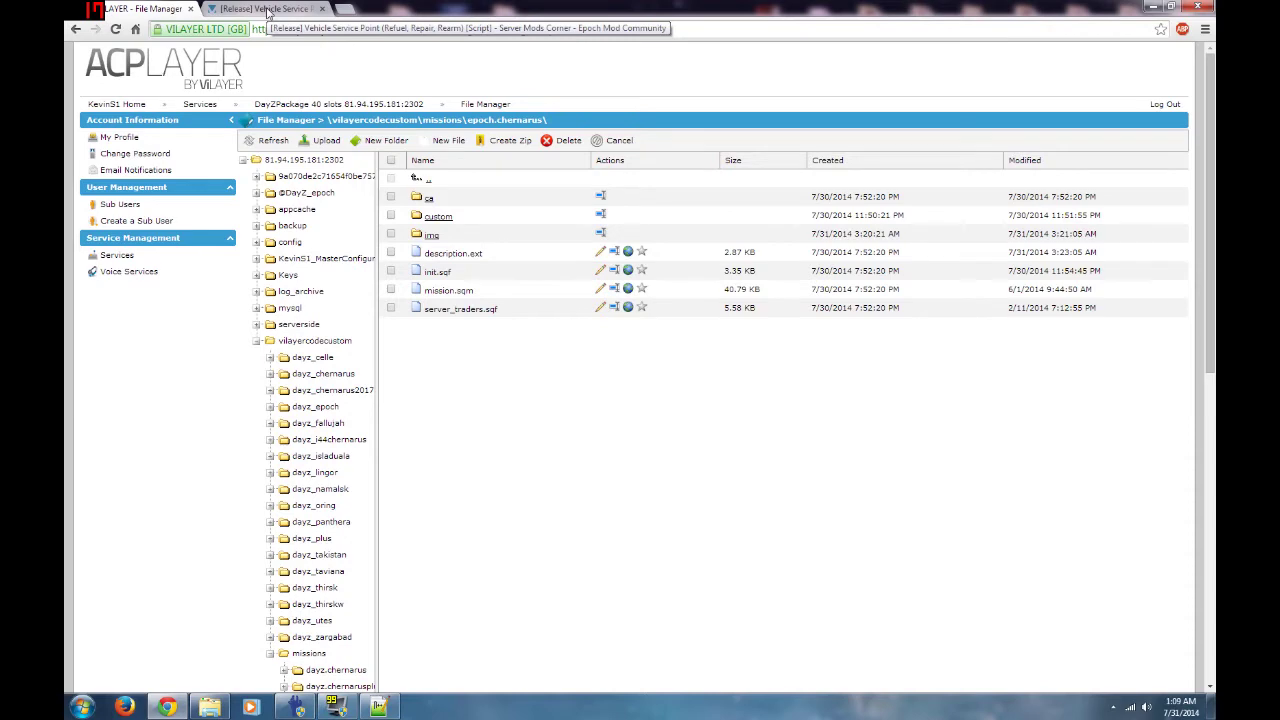
# - Read the features and installation instructions in the Vehicle Service Point forum topic
pyautogui.click(268, 10)
pyautogui.scroll(3, 420, 260)
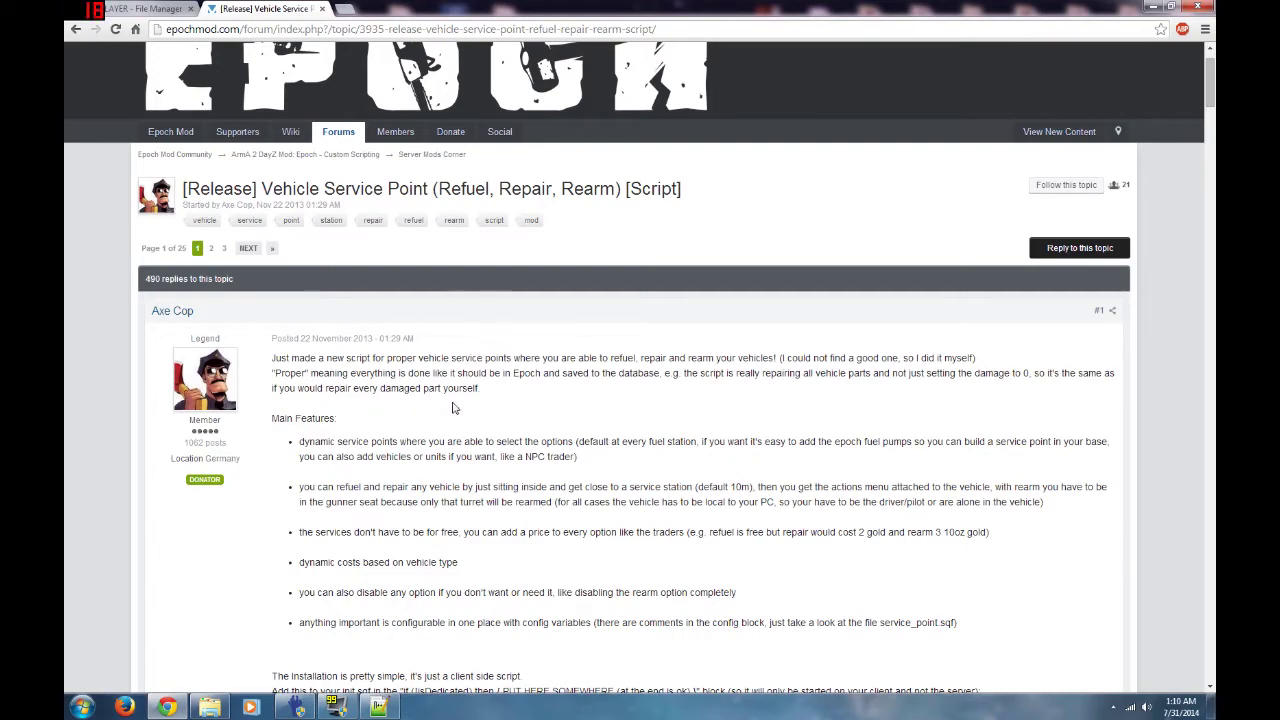
pyautogui.scroll(-3, 568, 212)
pyautogui.scroll(-2, 568, 212)
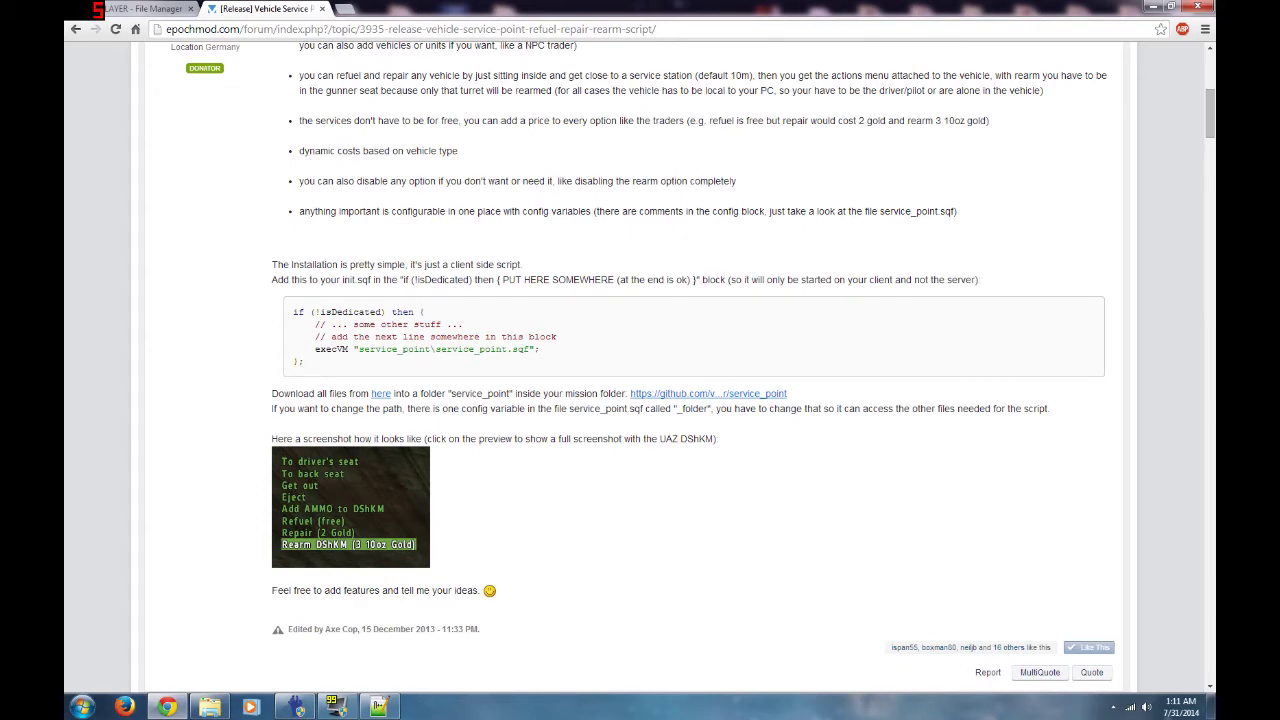
# - Return to the server's file manager, open init.sqf for editing and locate the end of its if (!isDedicated) block
pyautogui.hotkey('ctrl', 'shift', 'Tab')
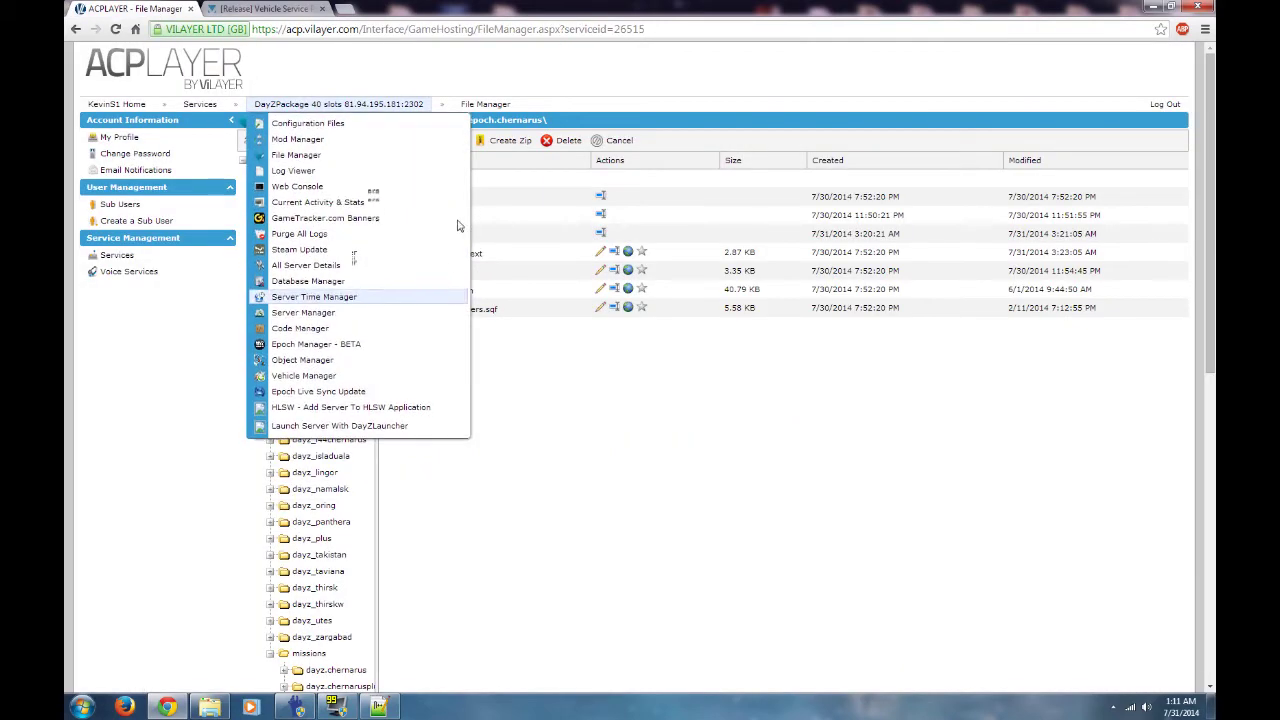
pyautogui.click(601, 272)
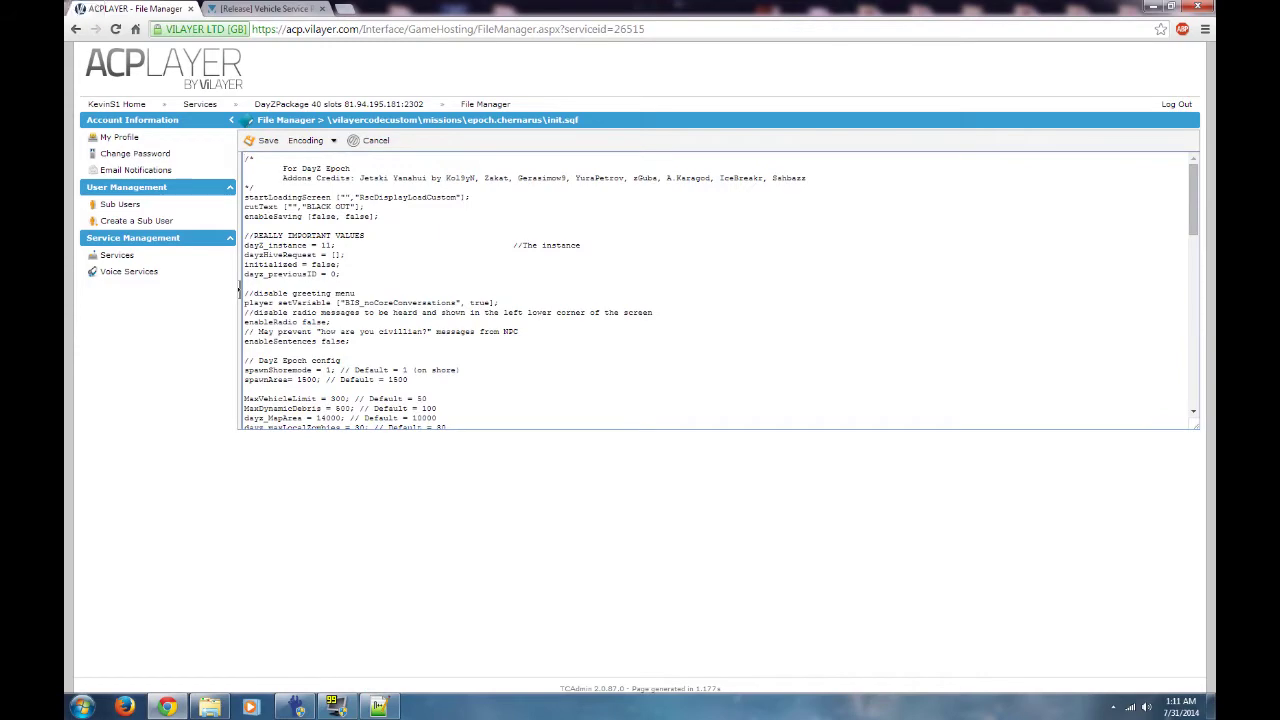
pyautogui.scroll(-10, 240, 291)
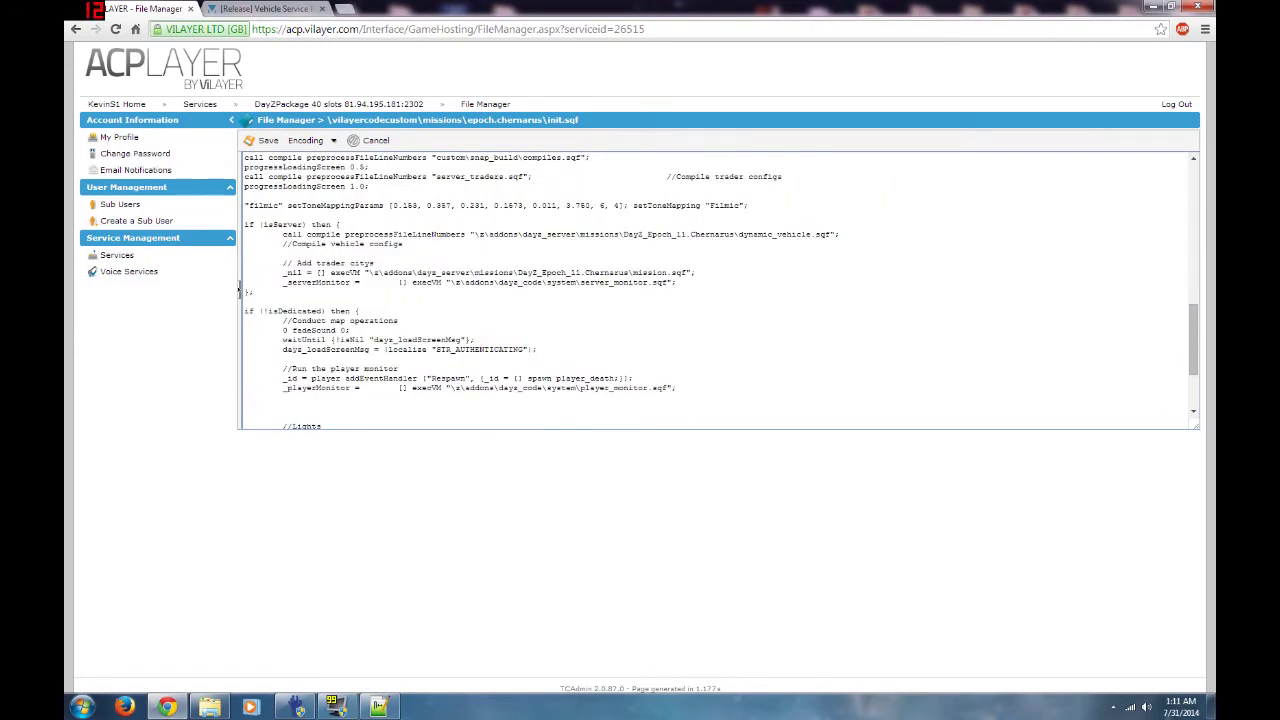
pyautogui.scroll(-4, 240, 291)
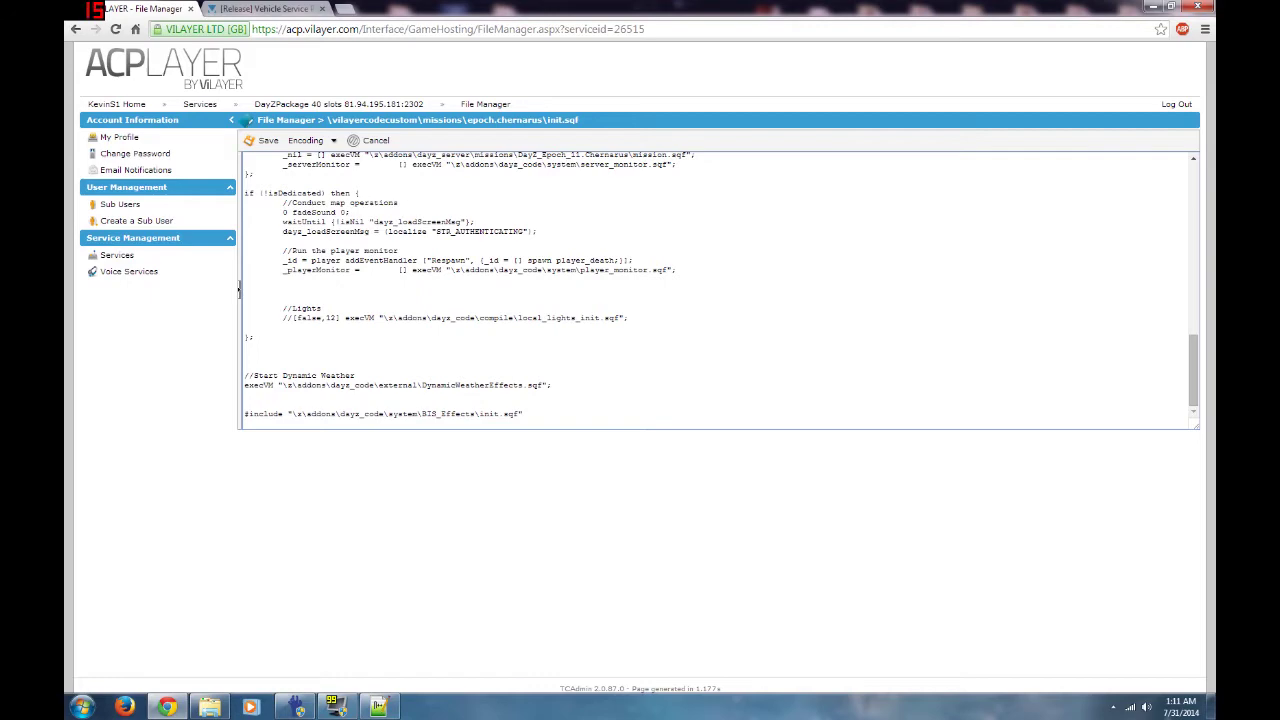
# - Copy the line execVM "service_point\service_point.sqf"; from the forum topic's code sample
pyautogui.click(265, 8)
pyautogui.moveTo(548, 349); pyautogui.dragTo(310, 349)
pyautogui.hotkey('ctrl', 'c')
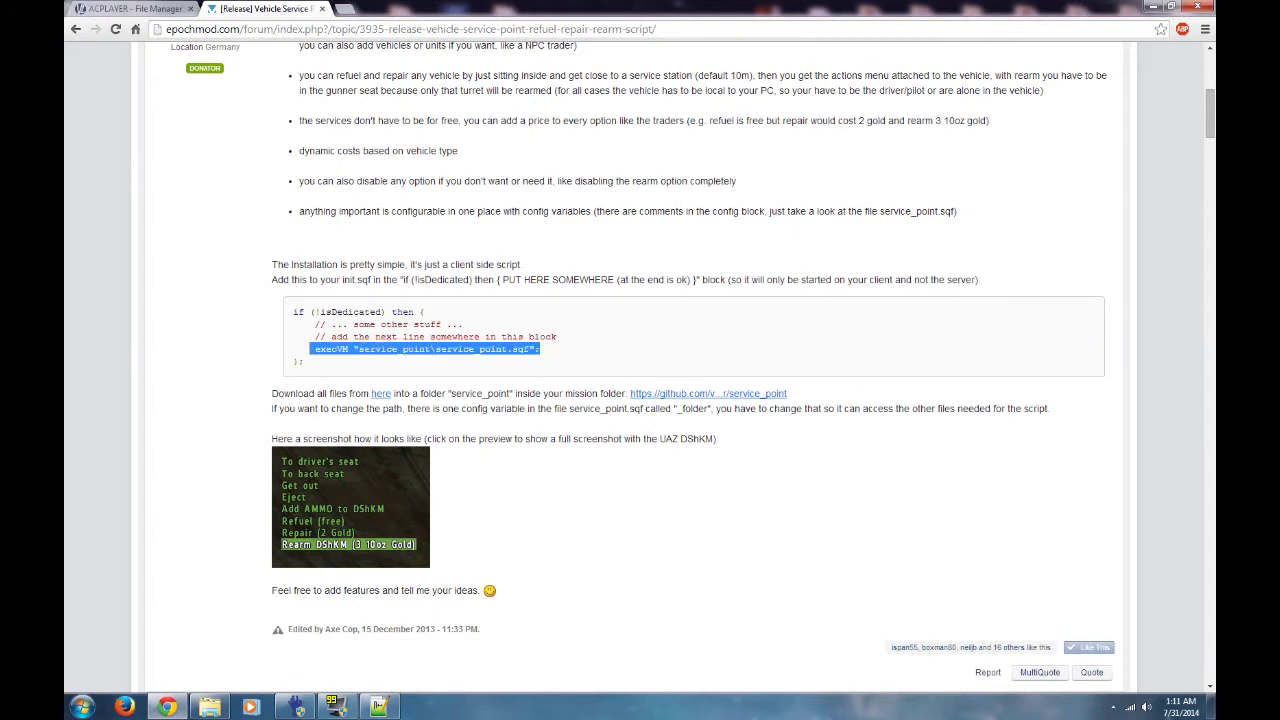
pyautogui.rightClick(333, 351)
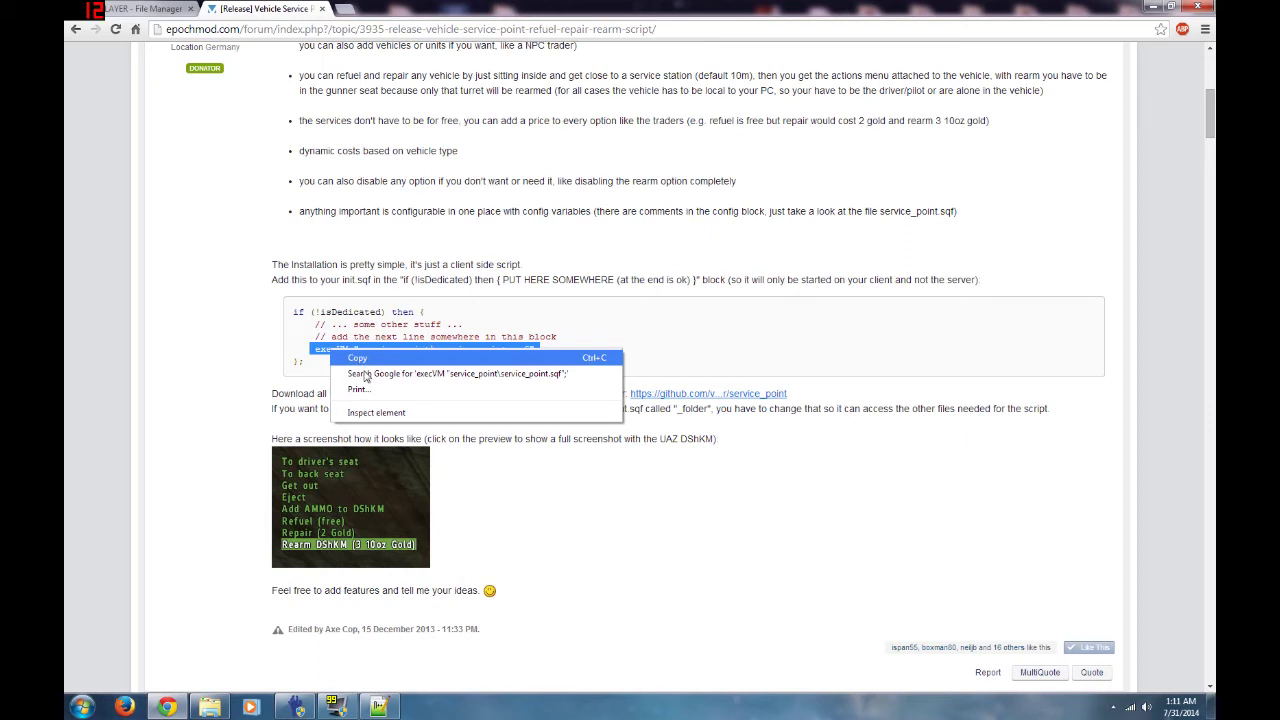
pyautogui.click(362, 358)
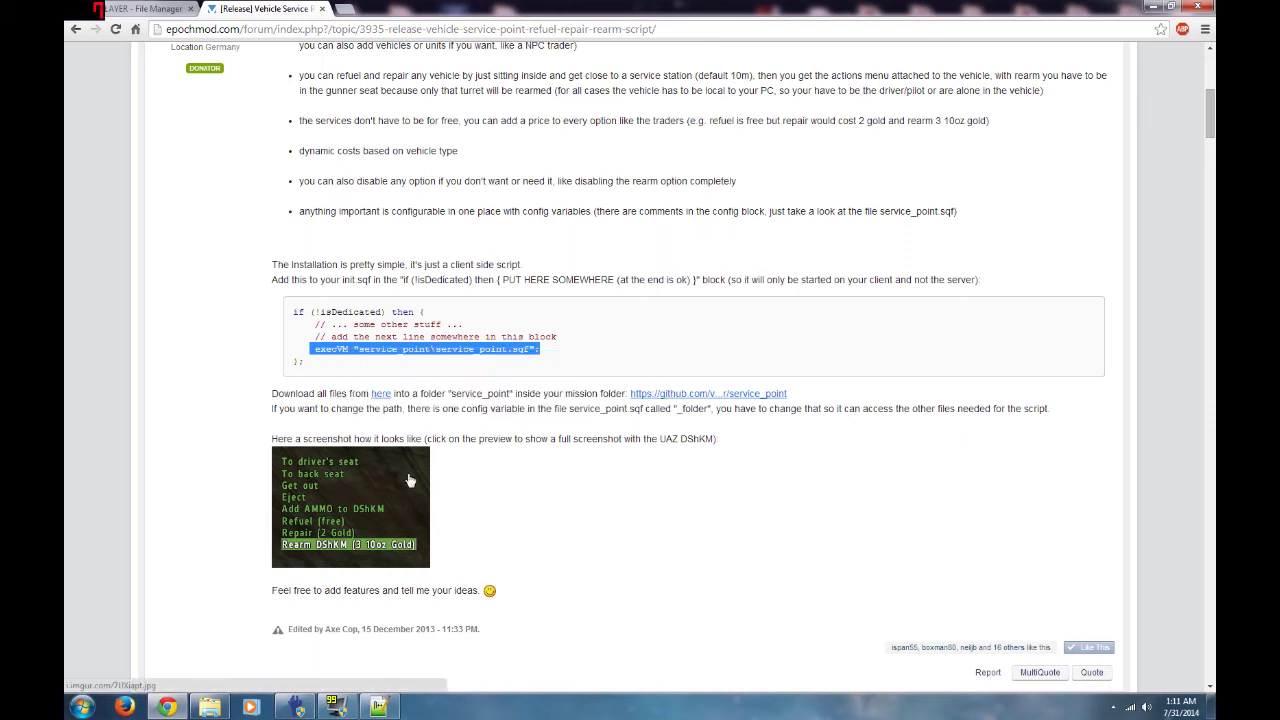
# - Paste the execVM line at the end of the if (!isDedicated) block in init.sqf, add a blank line above it and save the file
pyautogui.click(155, 10)
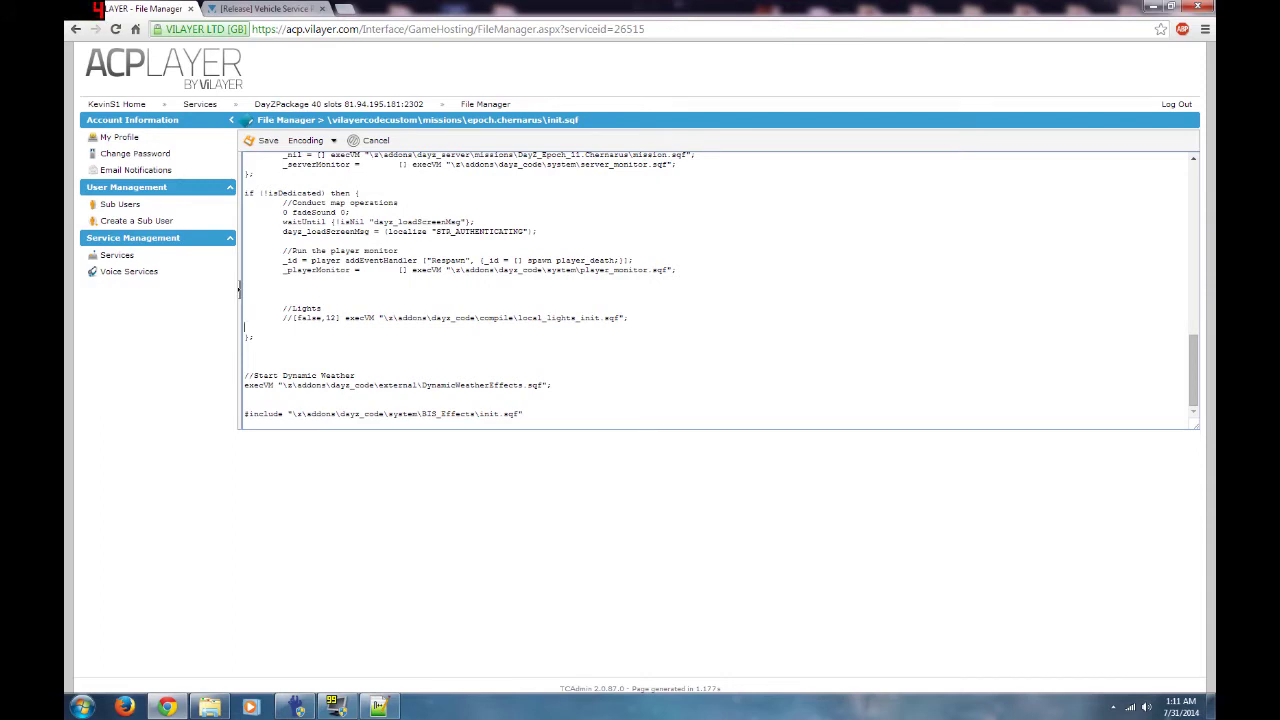
pyautogui.rightClick(246, 328)
pyautogui.click(285, 406)
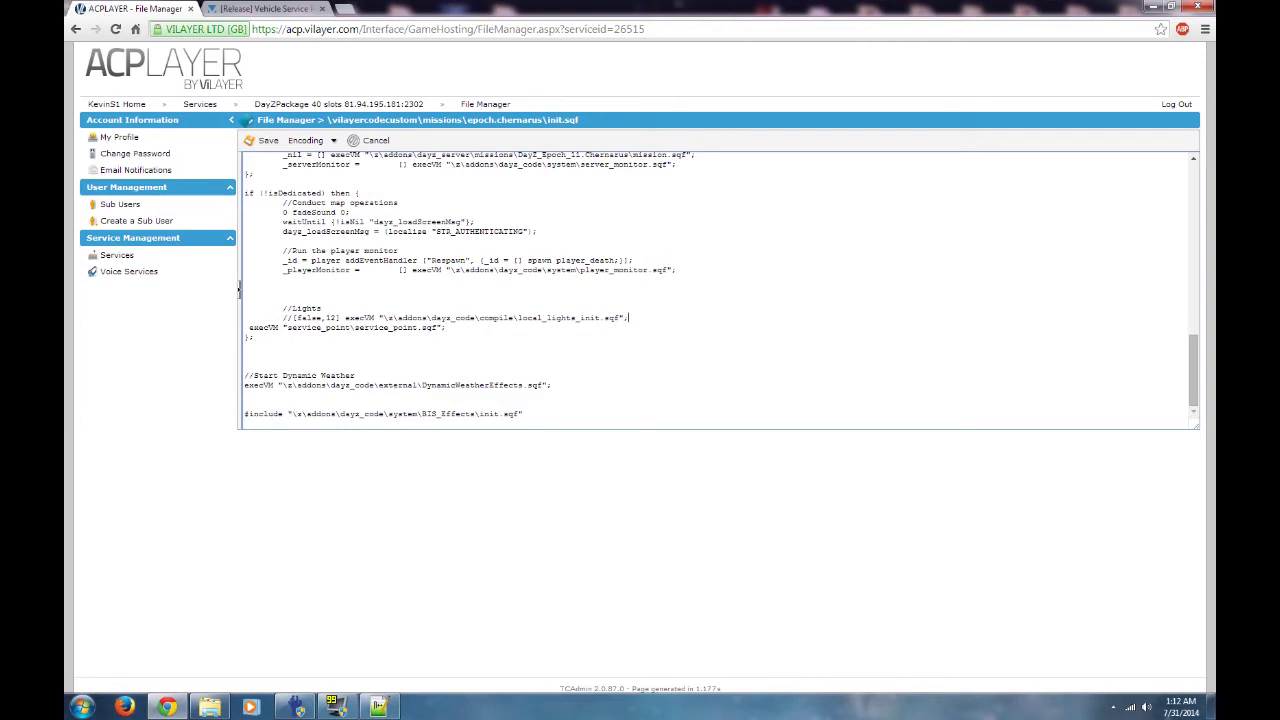
pyautogui.press('Return')
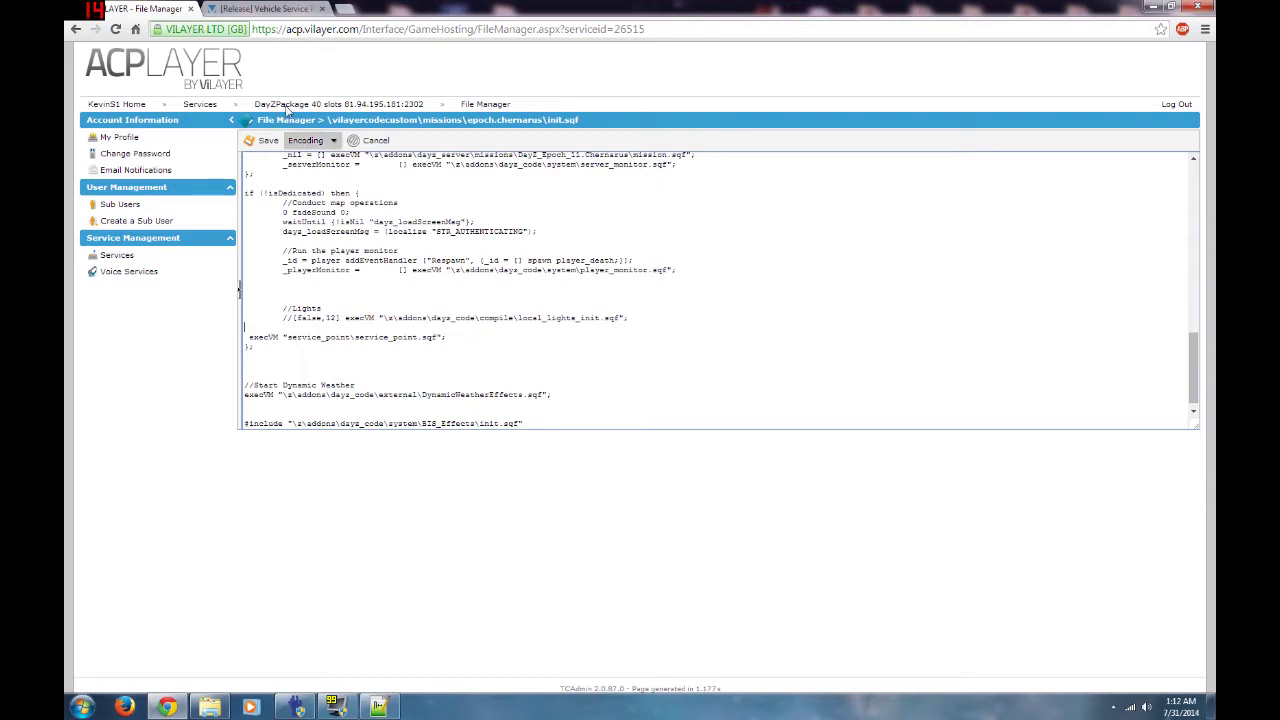
pyautogui.click(310, 104)
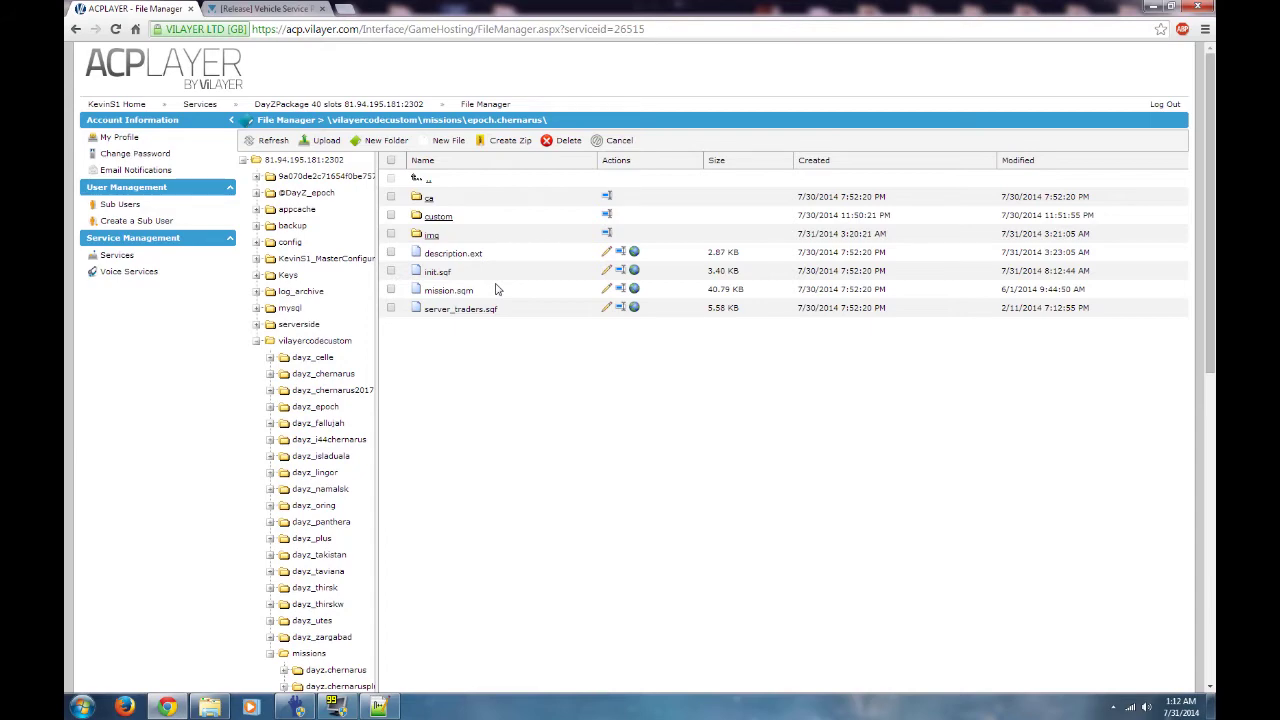
# - Copy the folder name service_point from the forum topic's download instructions
pyautogui.click(287, 12)
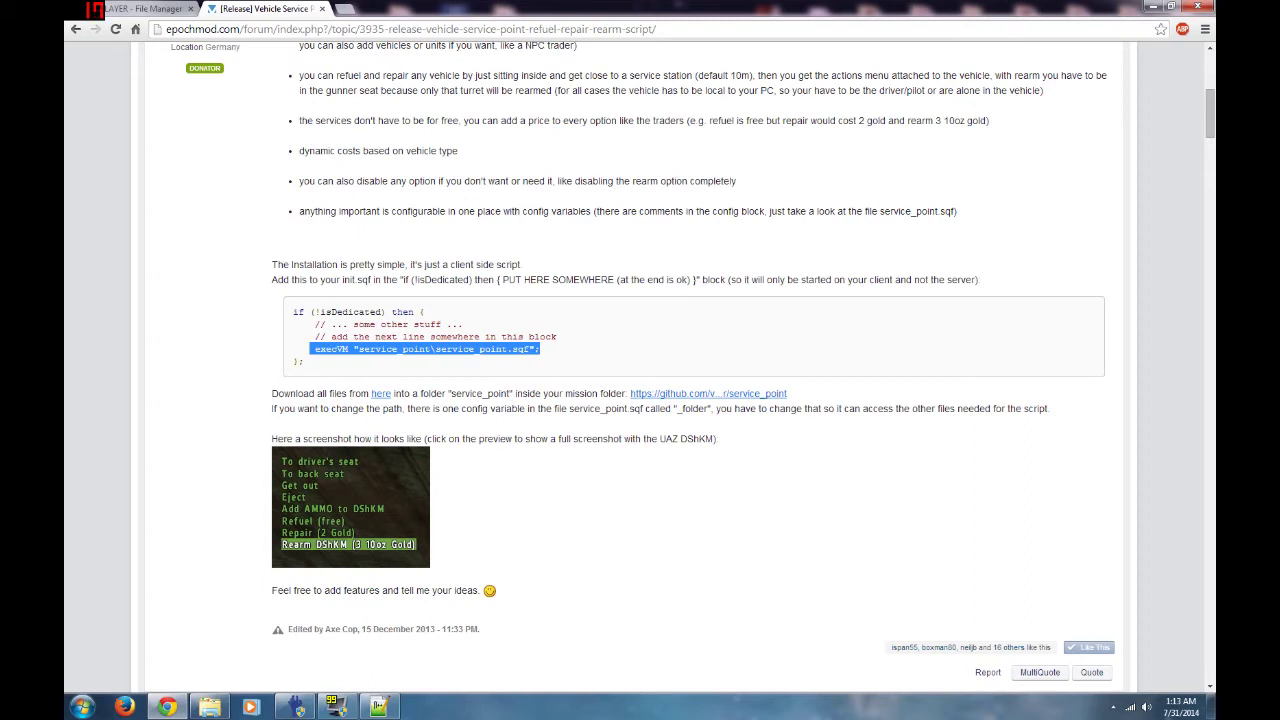
pyautogui.moveTo(509, 393); pyautogui.dragTo(456, 393)
pyautogui.rightClick(456, 393)
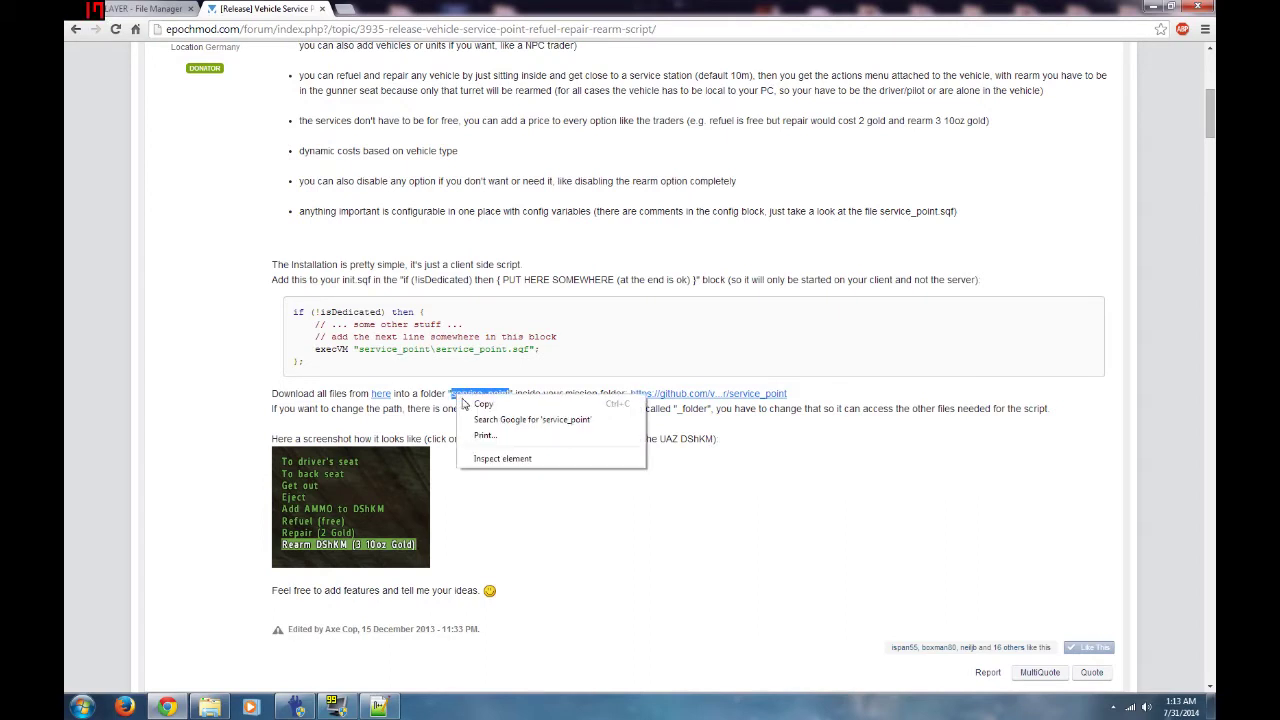
pyautogui.click(475, 402)
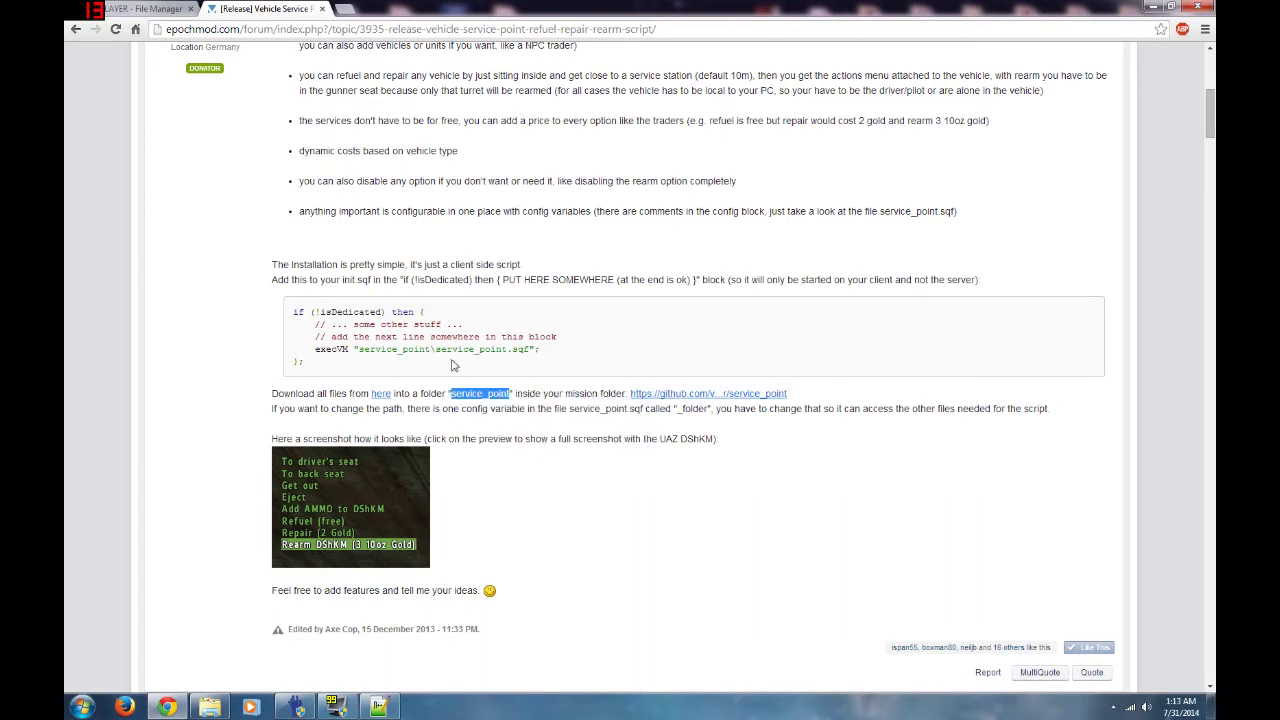
# - Create a folder named service_point inside epoch.chernarus on the server and open it
pyautogui.click(167, 14)
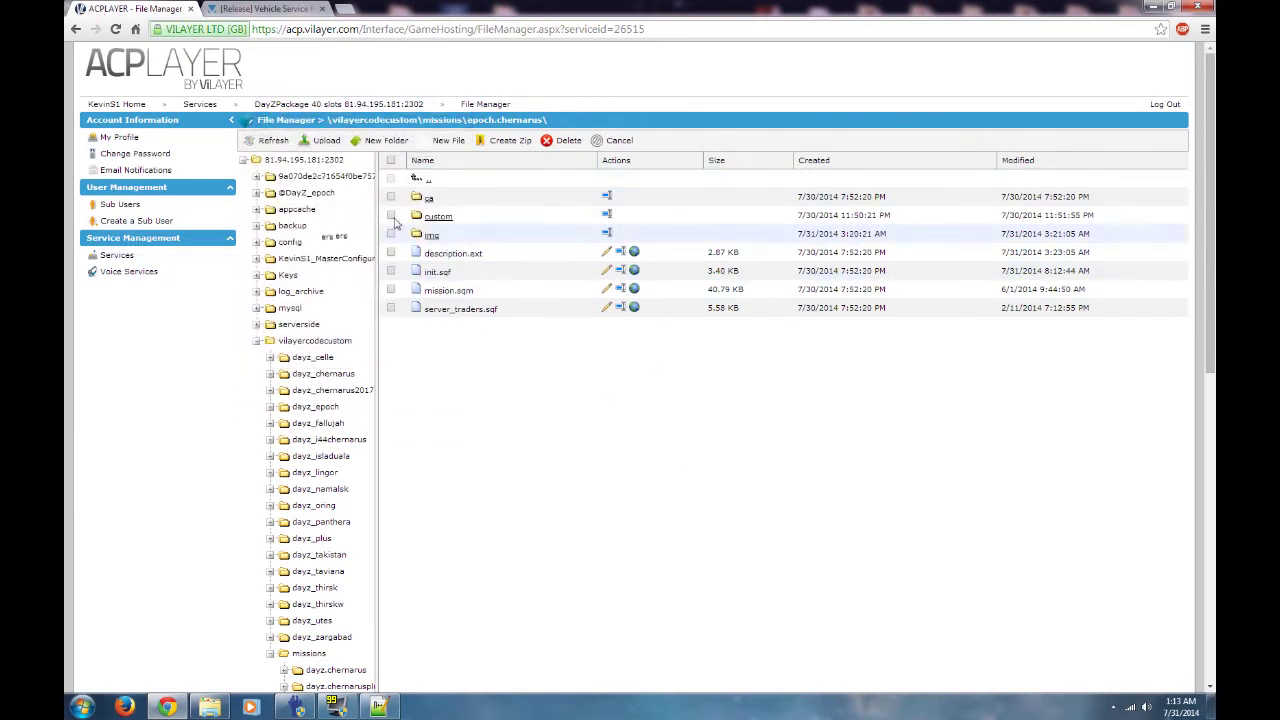
pyautogui.click(384, 140)
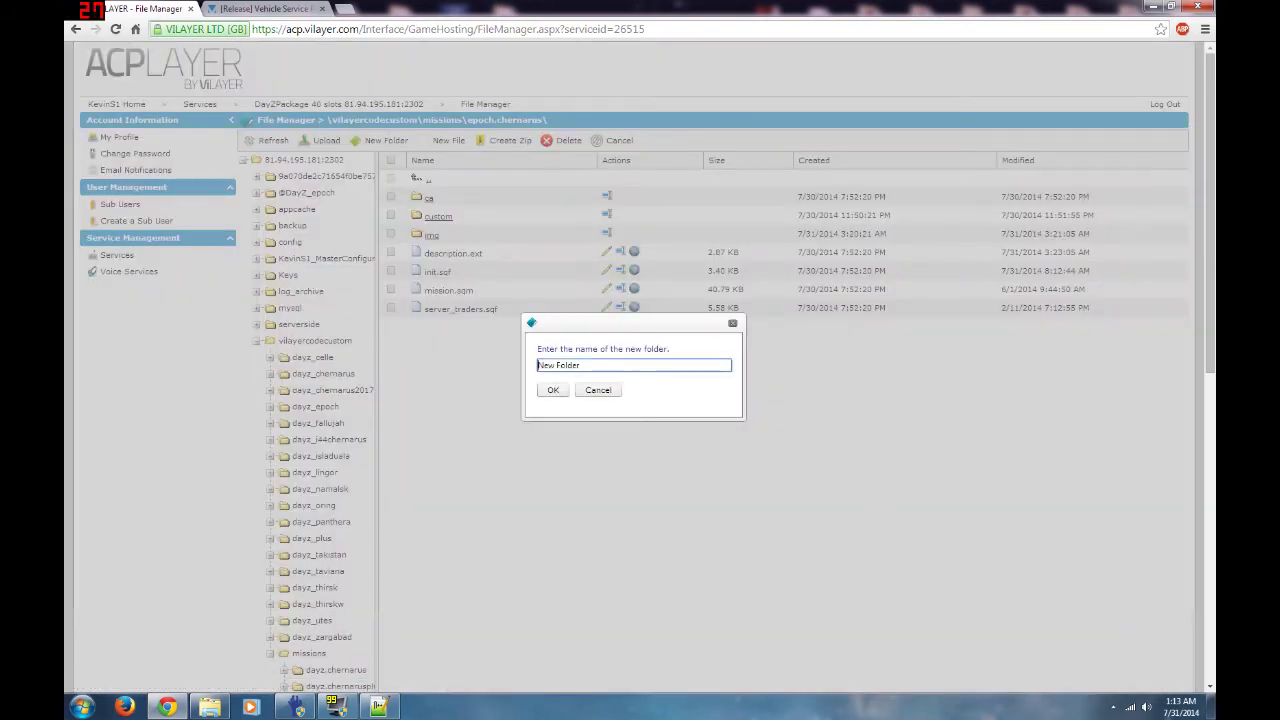
pyautogui.moveTo(630, 364); pyautogui.dragTo(536, 366)
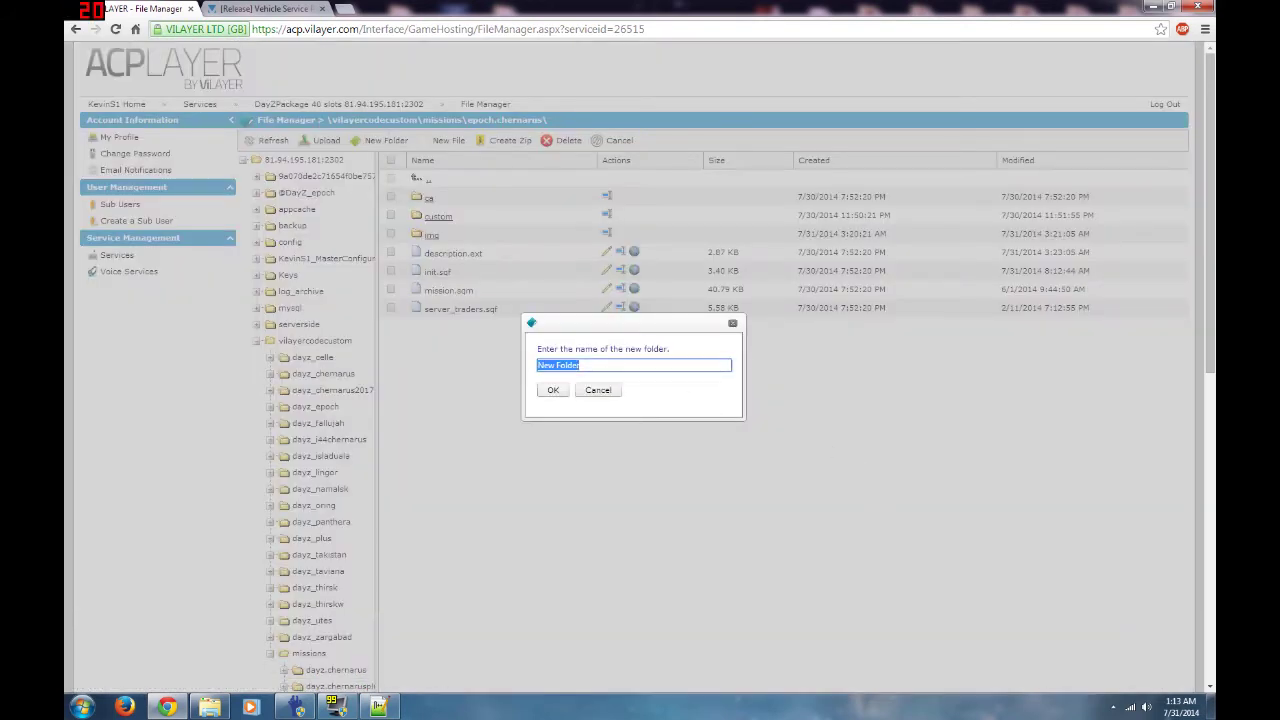
pyautogui.rightClick(564, 368)
pyautogui.click(600, 447)
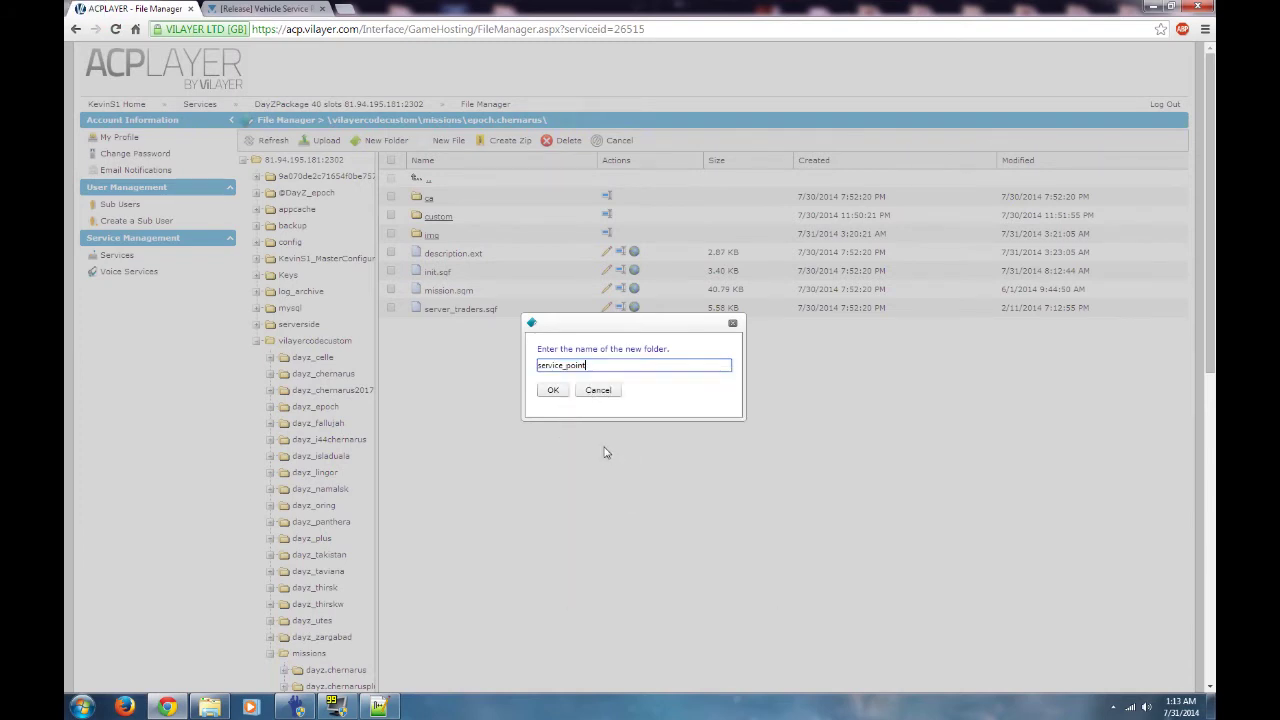
pyautogui.click(554, 392)
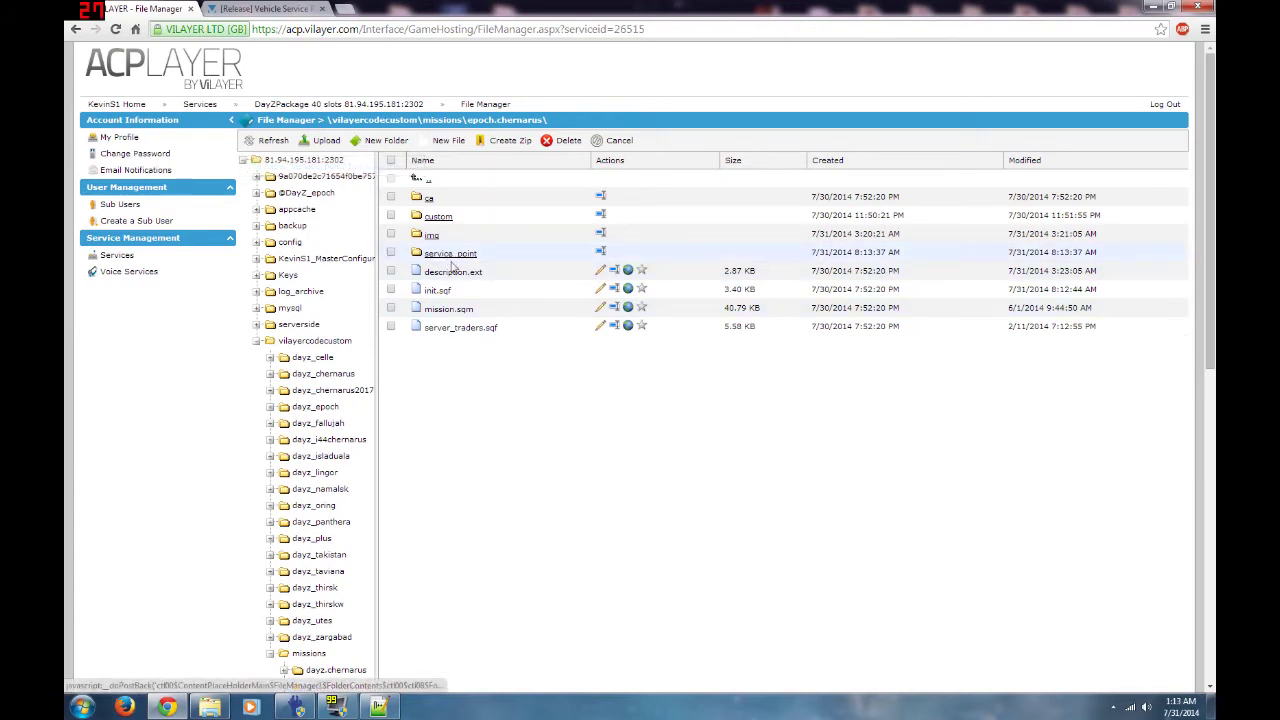
pyautogui.click(450, 254)
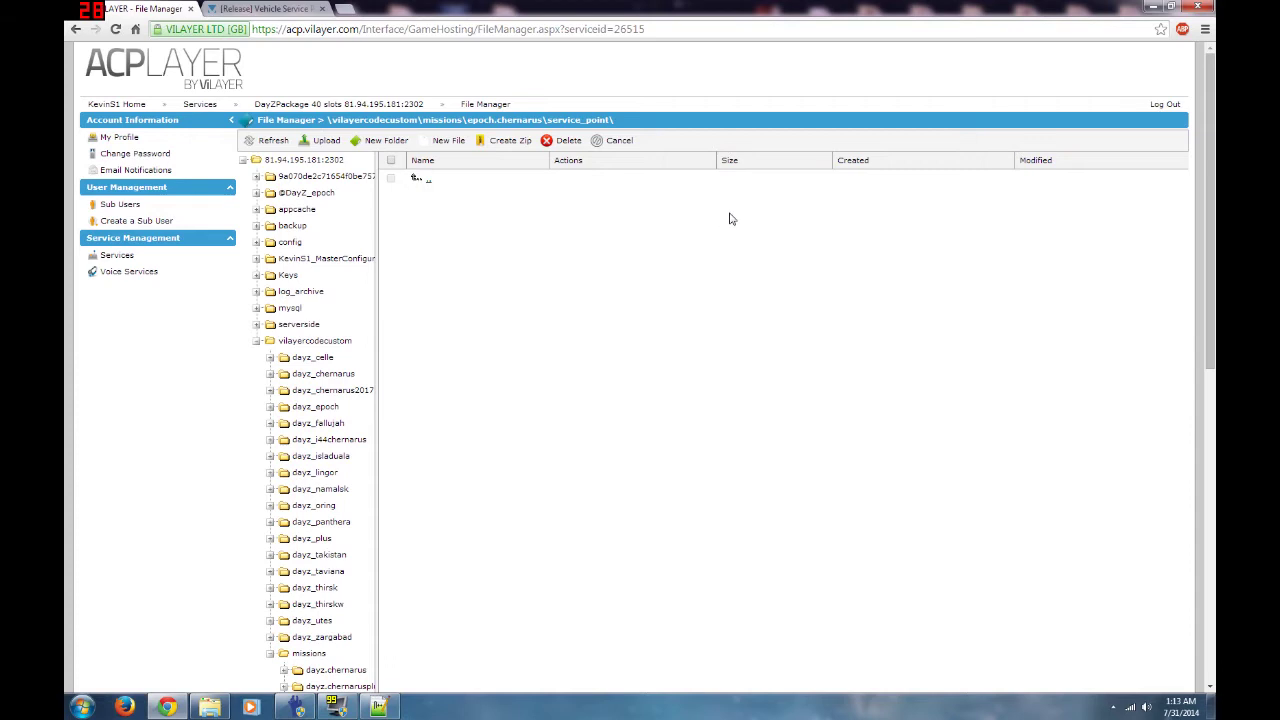
# - Follow the forum topic's download link to the service_point folder on GitHub and open service_point.sqf there
pyautogui.click(295, 12)
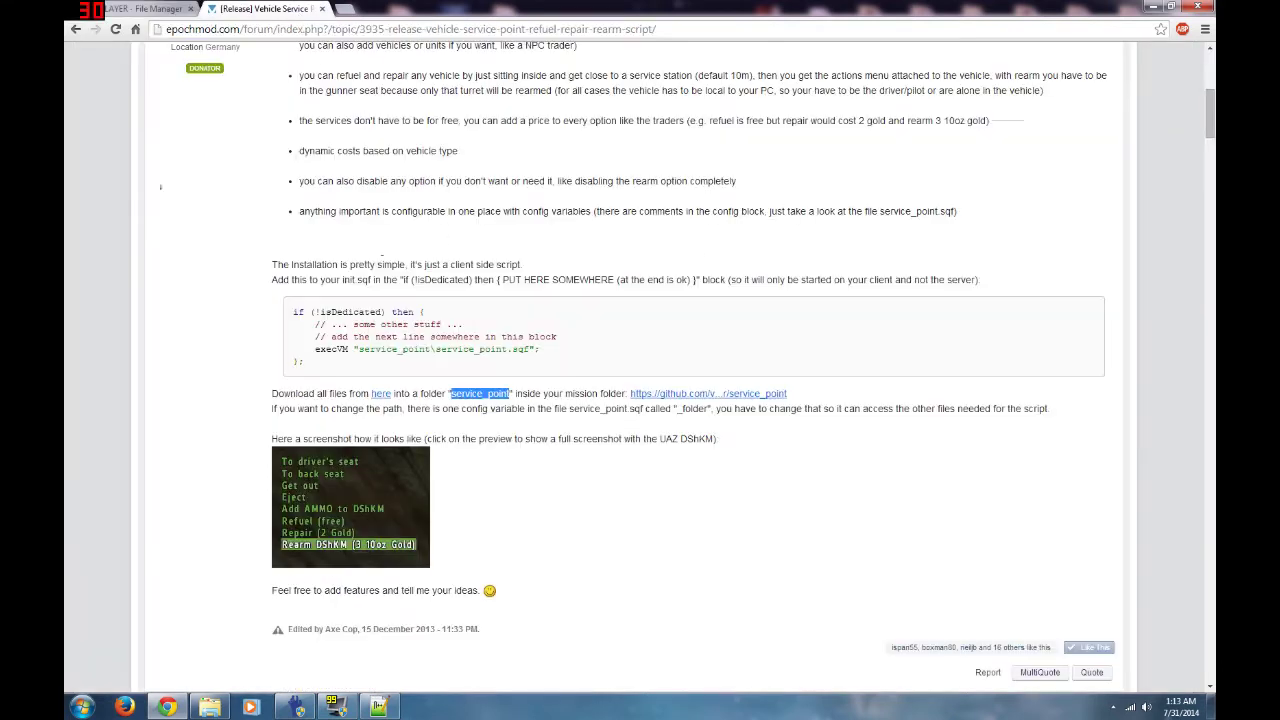
pyautogui.click(521, 425)
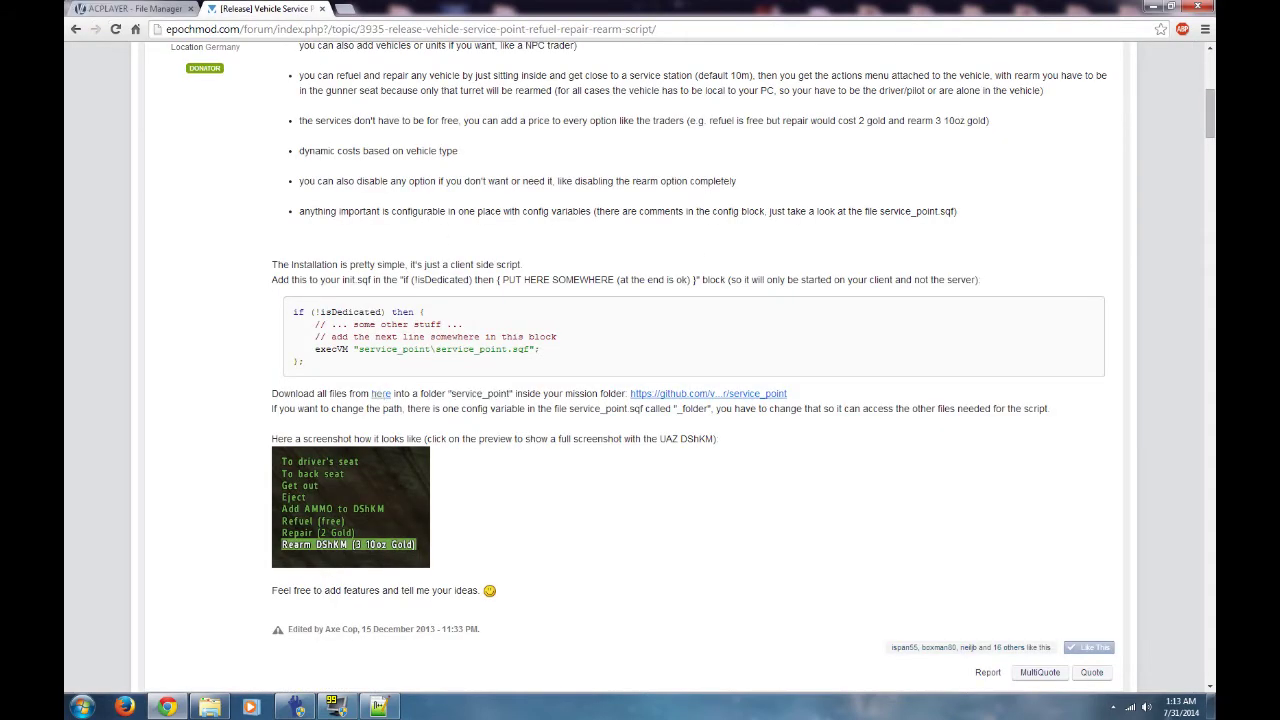
pyautogui.click(381, 396)
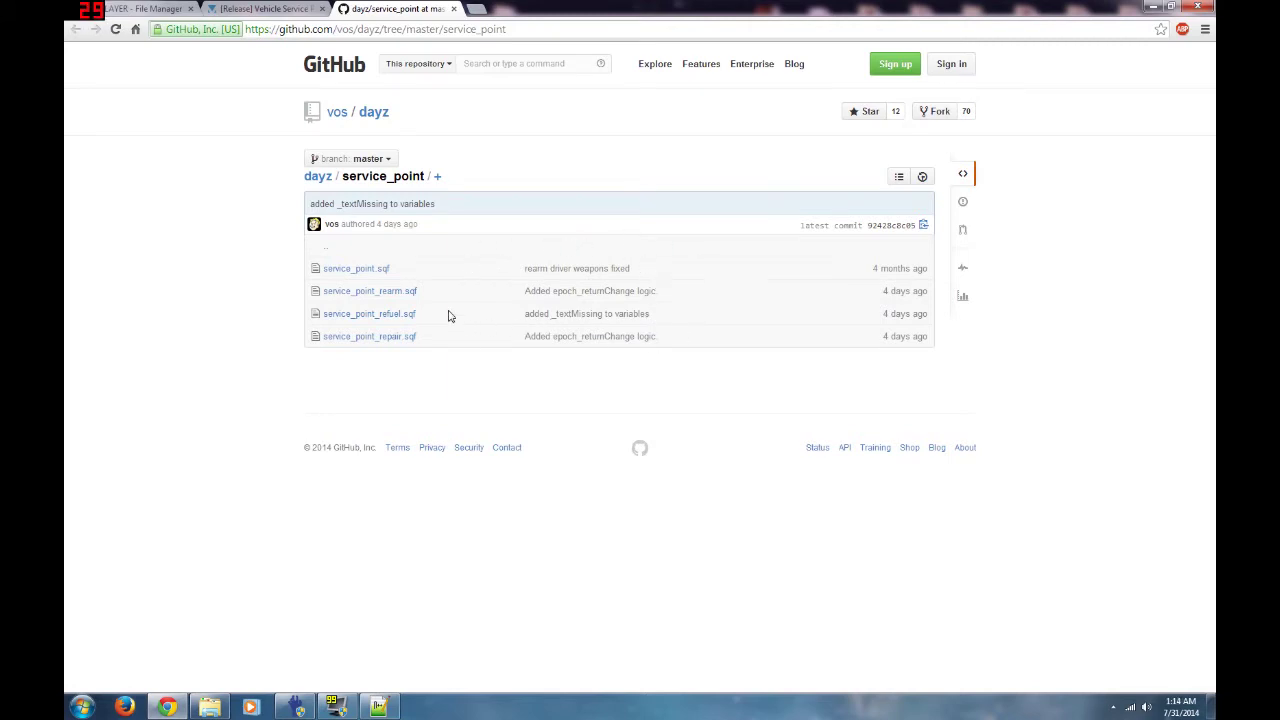
pyautogui.click(384, 277)
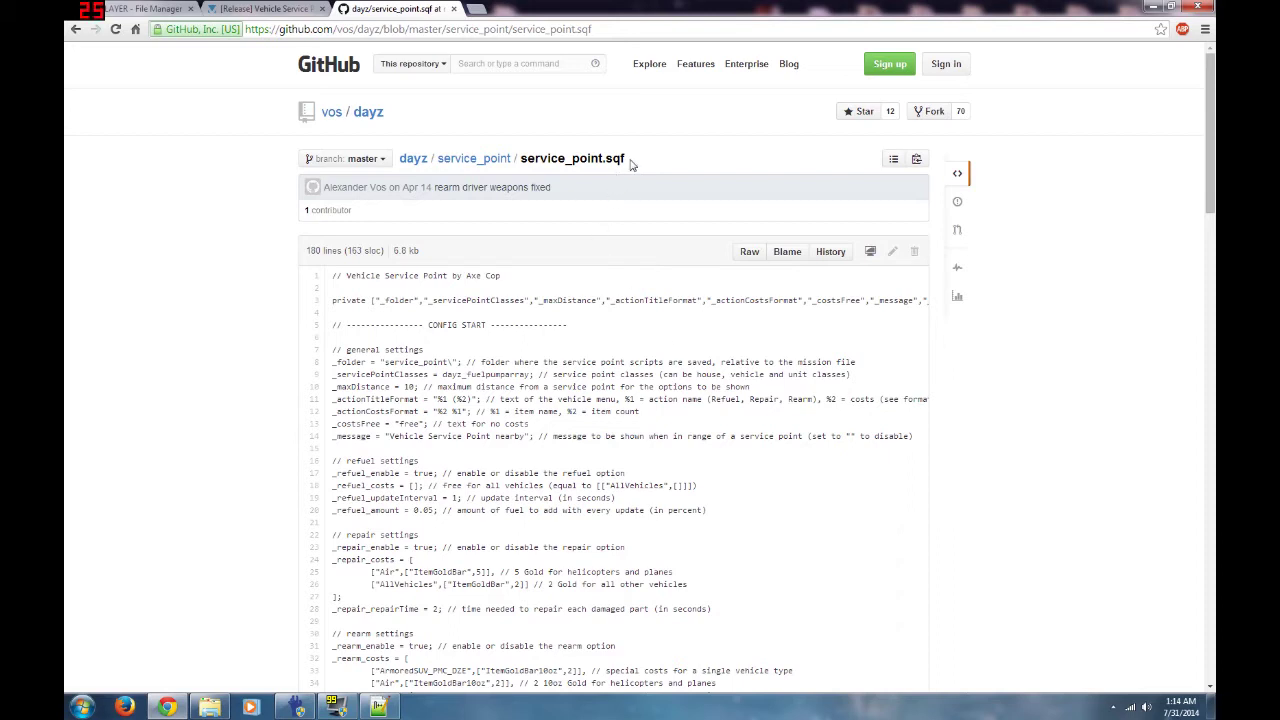
# - Search Google for notepad++ in a new tab and open the official Notepad++ download page
pyautogui.moveTo(628, 160)
pyautogui.mouseDown()
pyautogui.moveTo(519, 160)
pyautogui.moveTo(630, 165)
pyautogui.mouseUp()
pyautogui.click(476, 8)
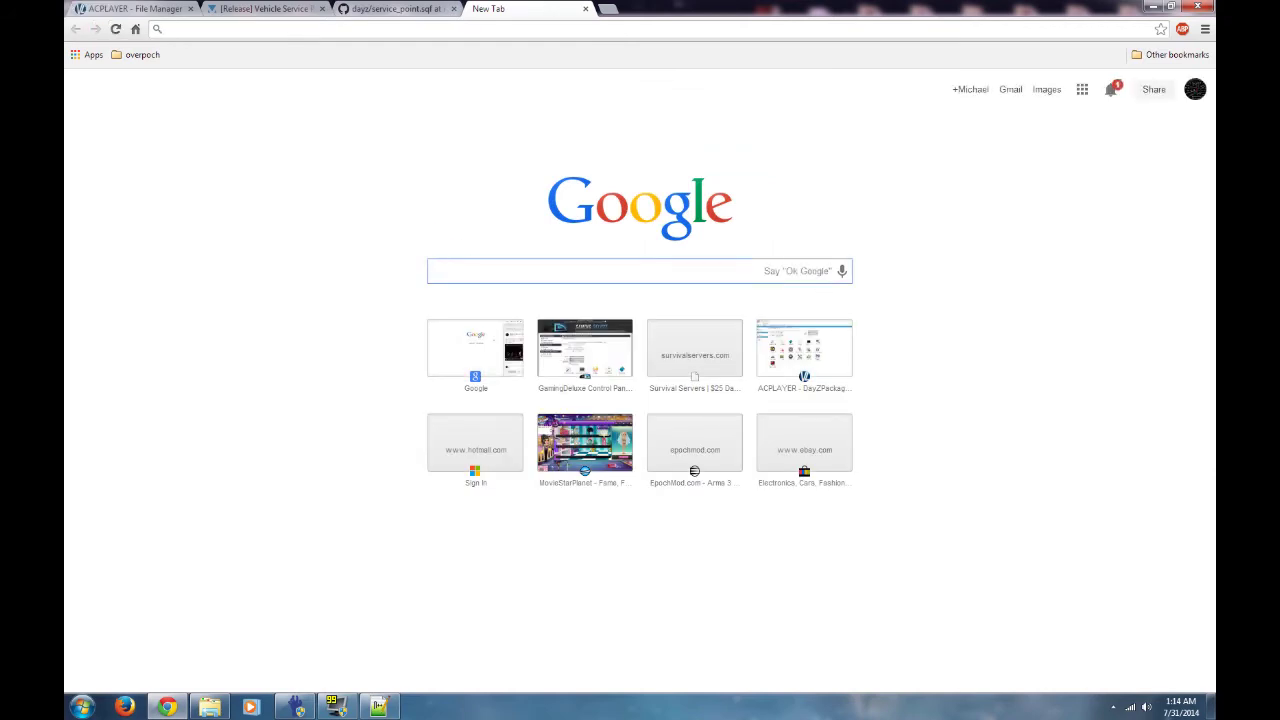
pyautogui.write('notepad')
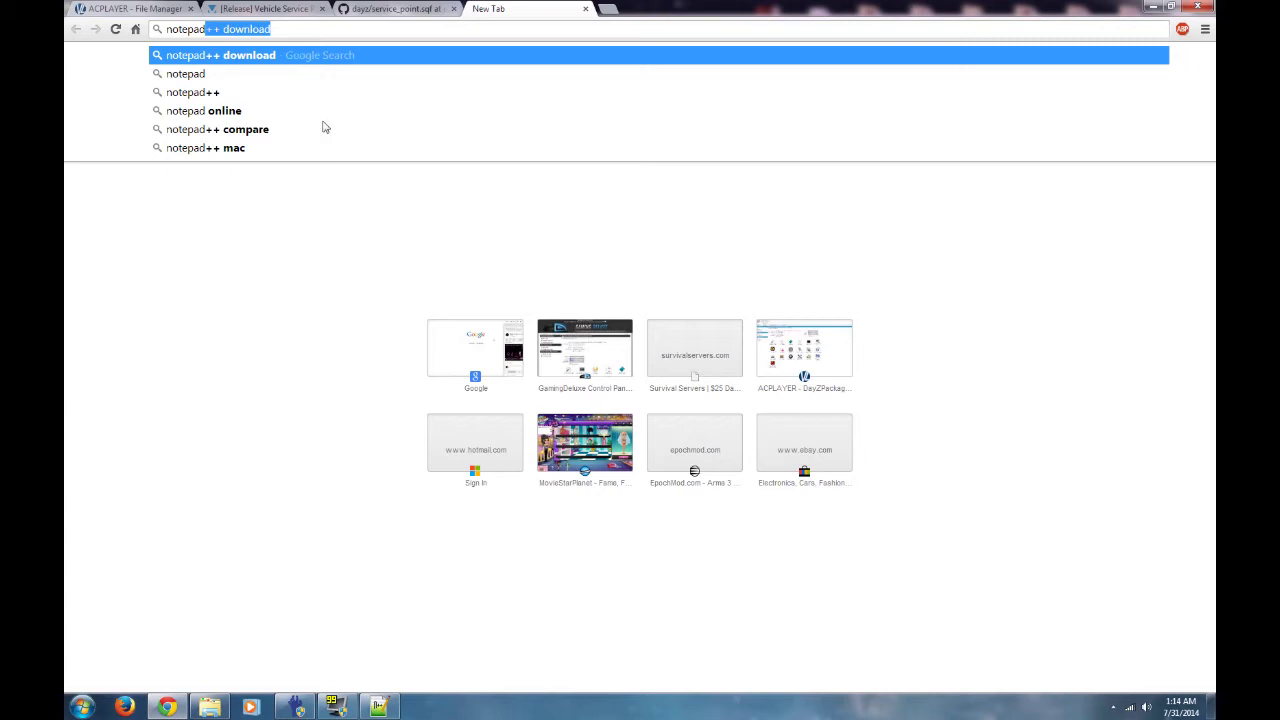
pyautogui.click(367, 290)
pyautogui.hotkey('ctrl', 'l')
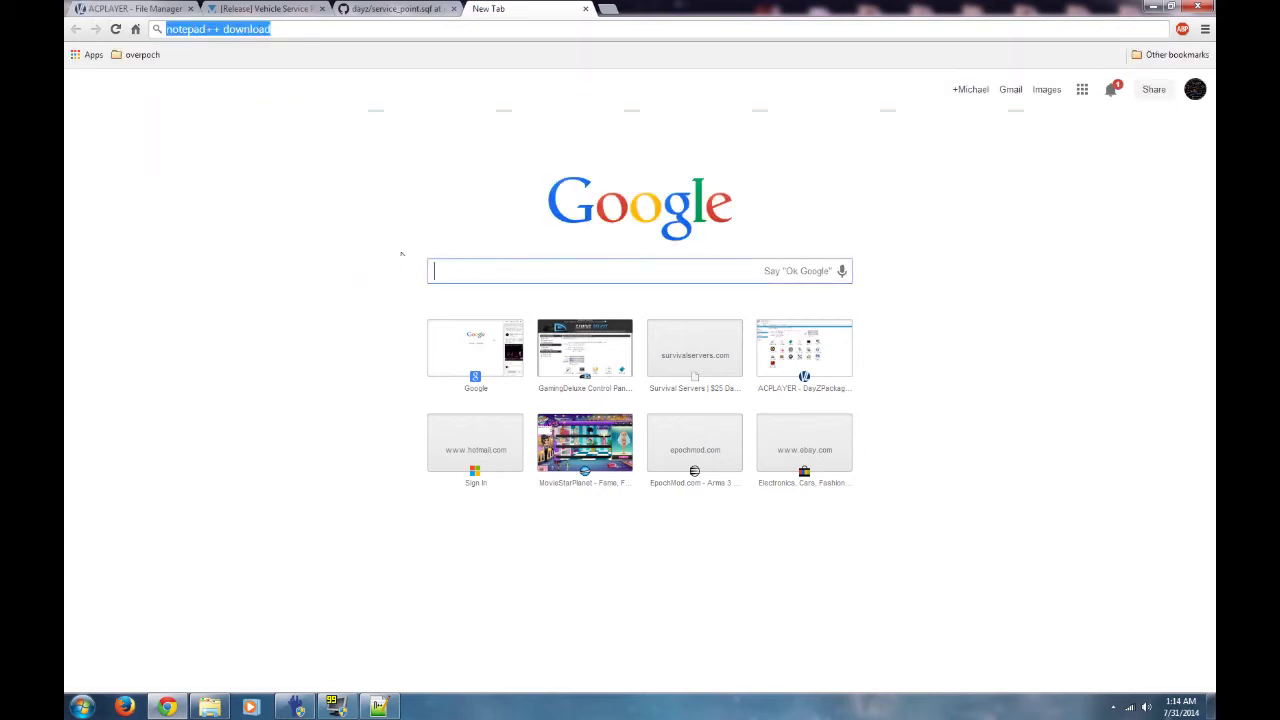
pyautogui.write('notepad')
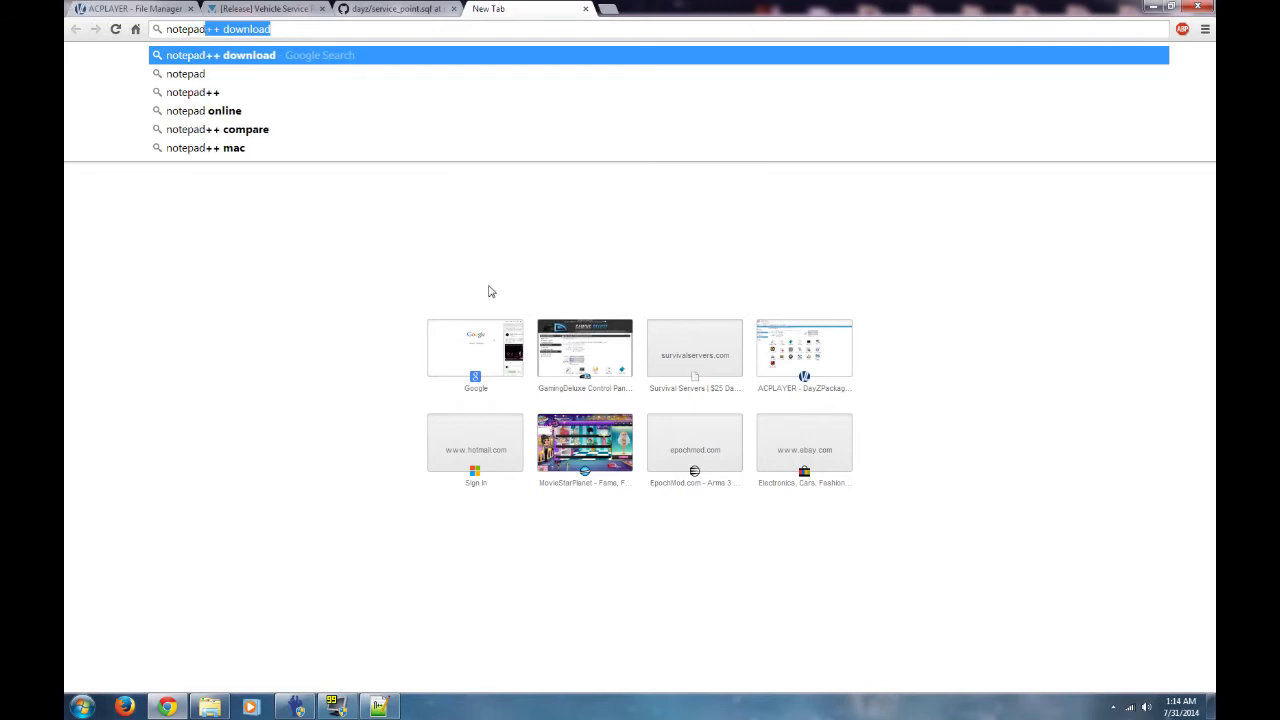
pyautogui.click(207, 95)
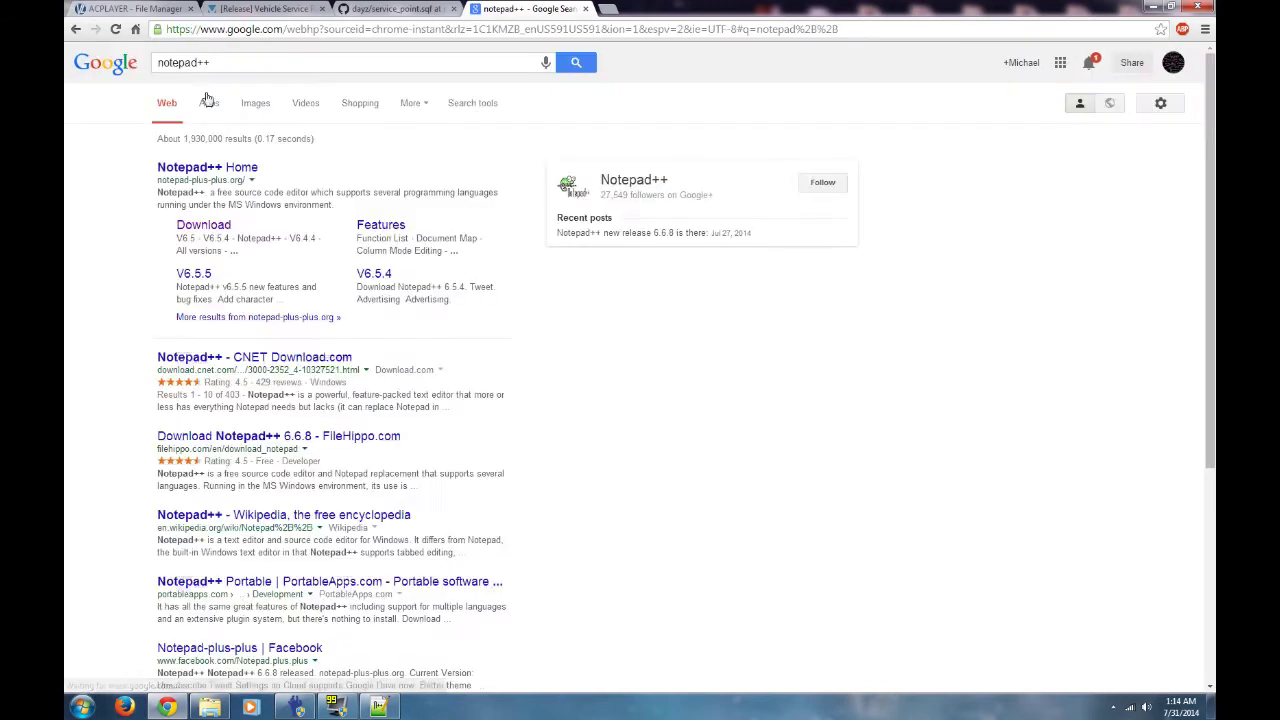
pyautogui.click(203, 225)
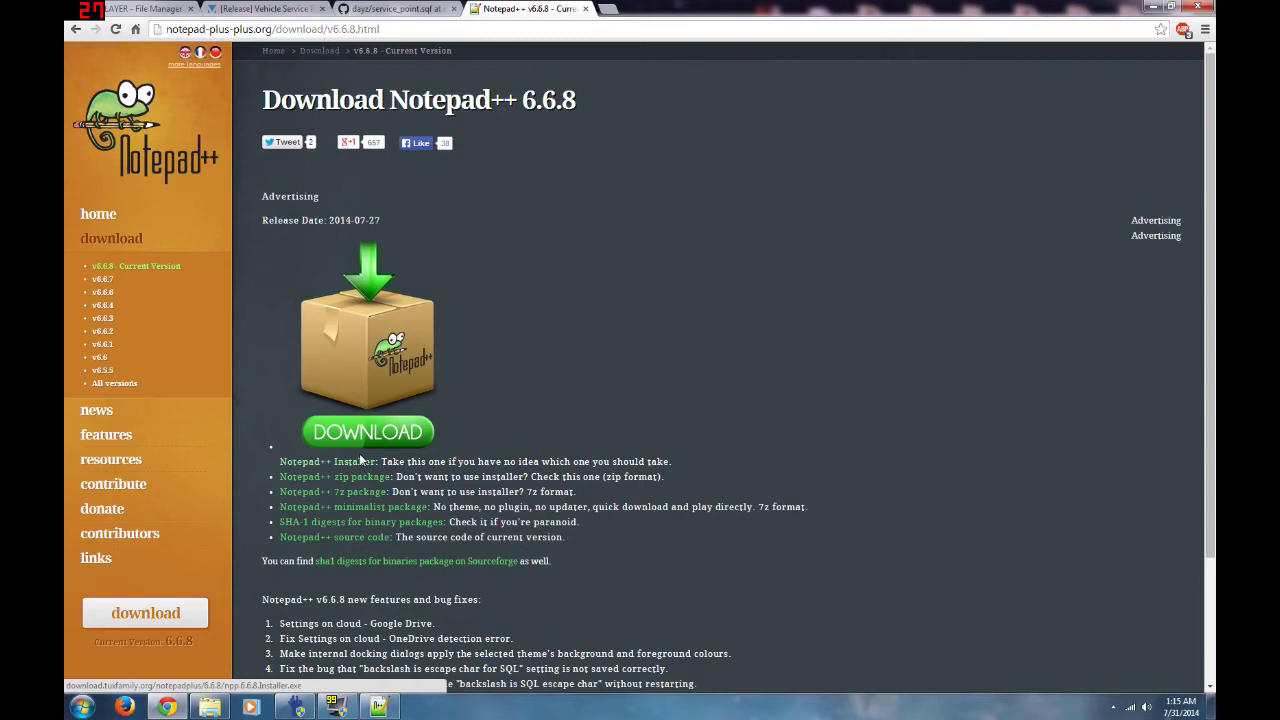
# - Switch to Notepad++, discard the old unsaved service point document without saving and close the program
pyautogui.click(1152, 8)
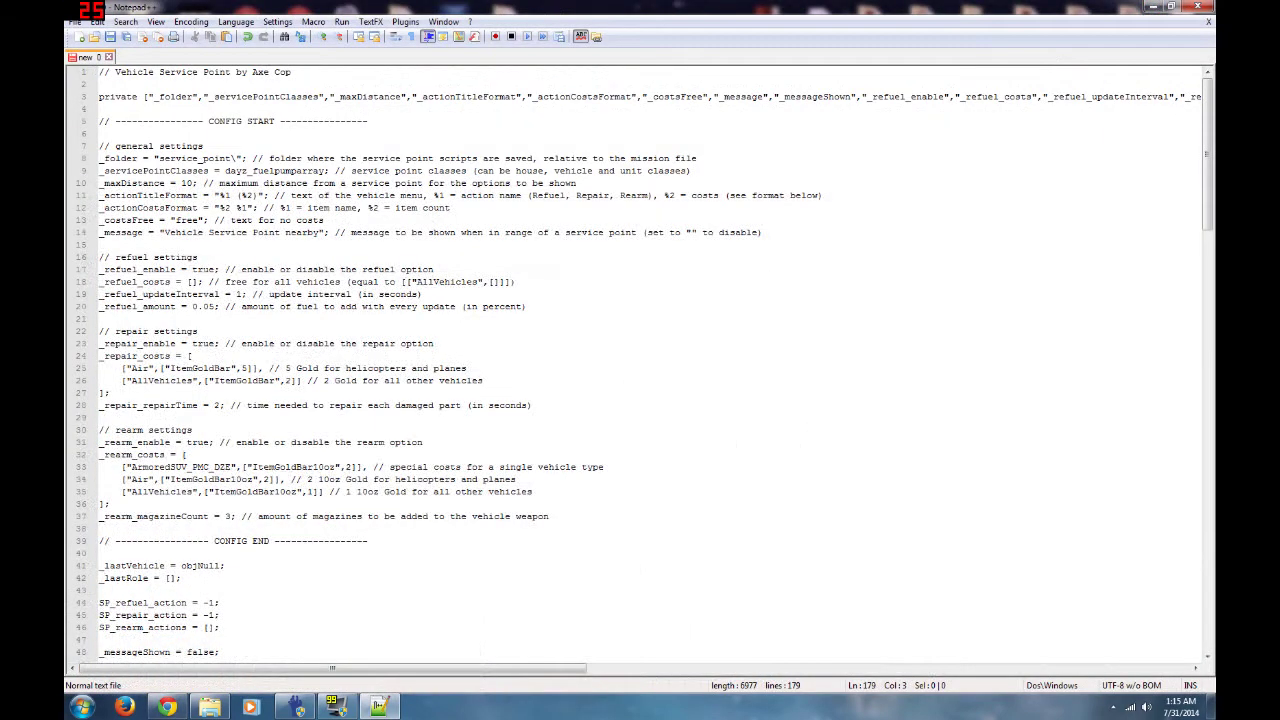
pyautogui.click(109, 57)
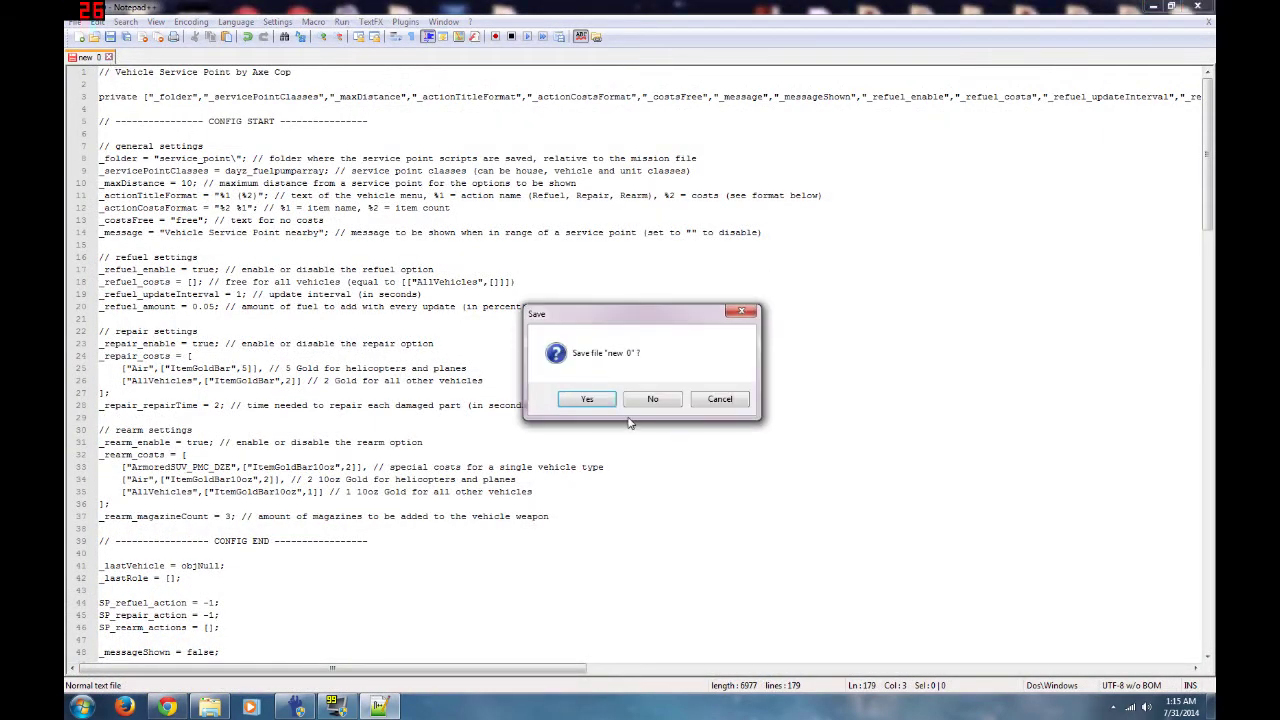
pyautogui.click(653, 399)
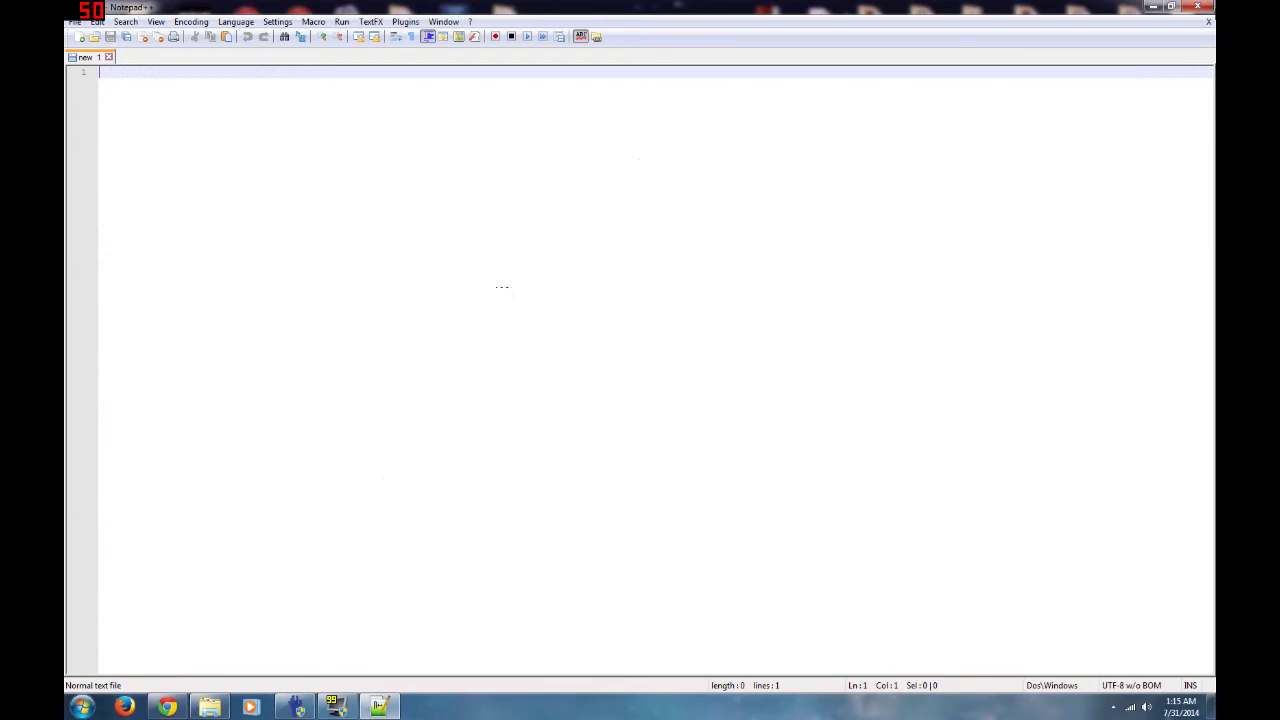
pyautogui.click(1197, 7)
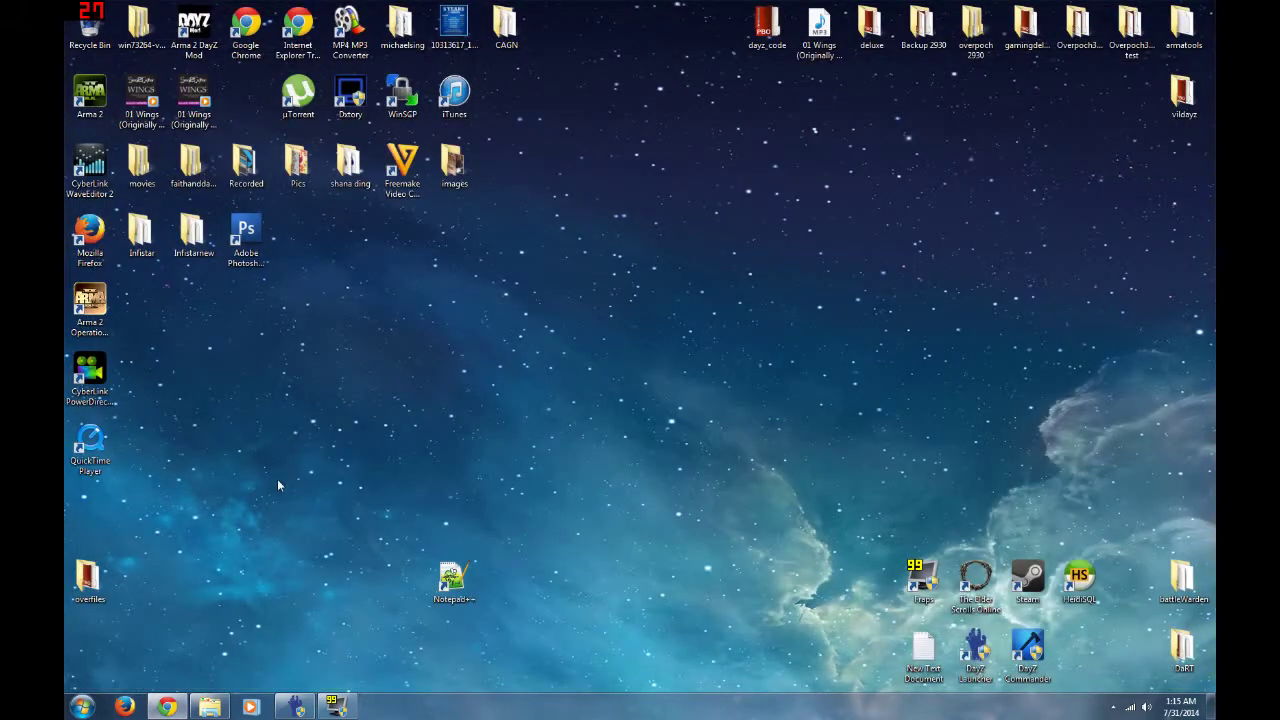
# - Move the Notepad++ shortcut toward the middle of the desktop, launch Notepad++ with an empty document and minimize it
pyautogui.moveTo(455, 578); pyautogui.dragTo(553, 311)
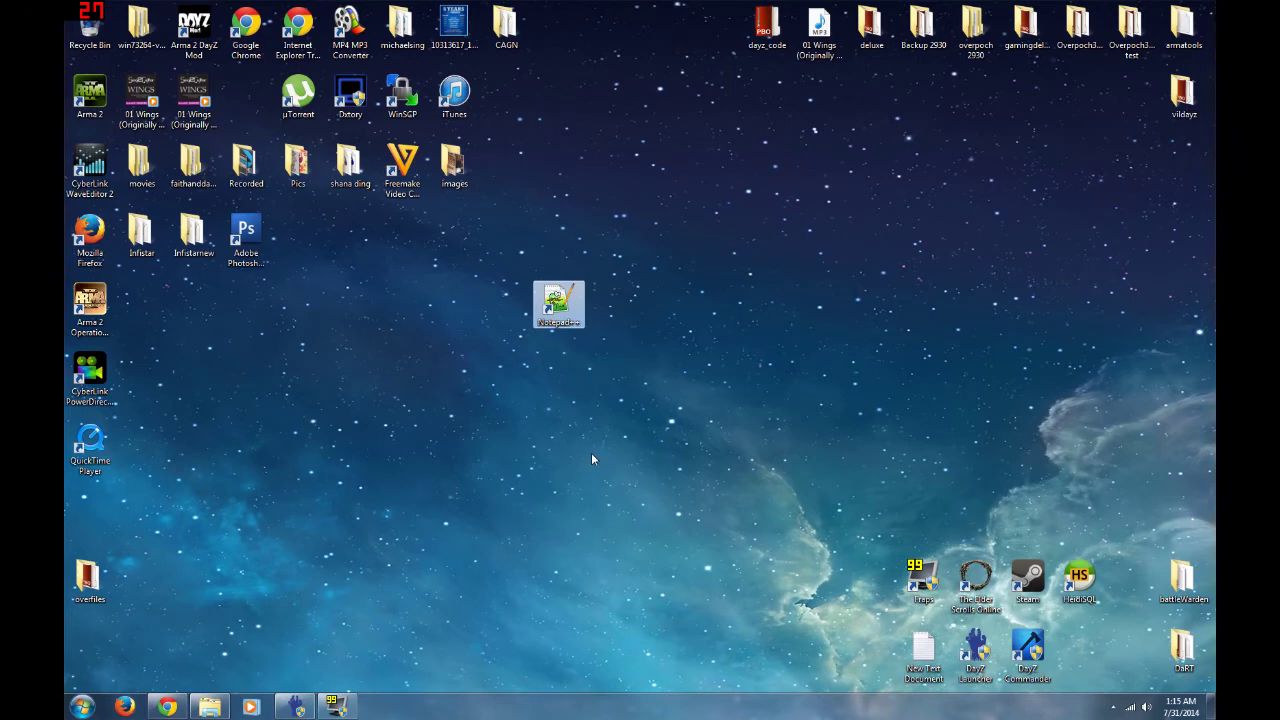
pyautogui.doubleClick(558, 300)
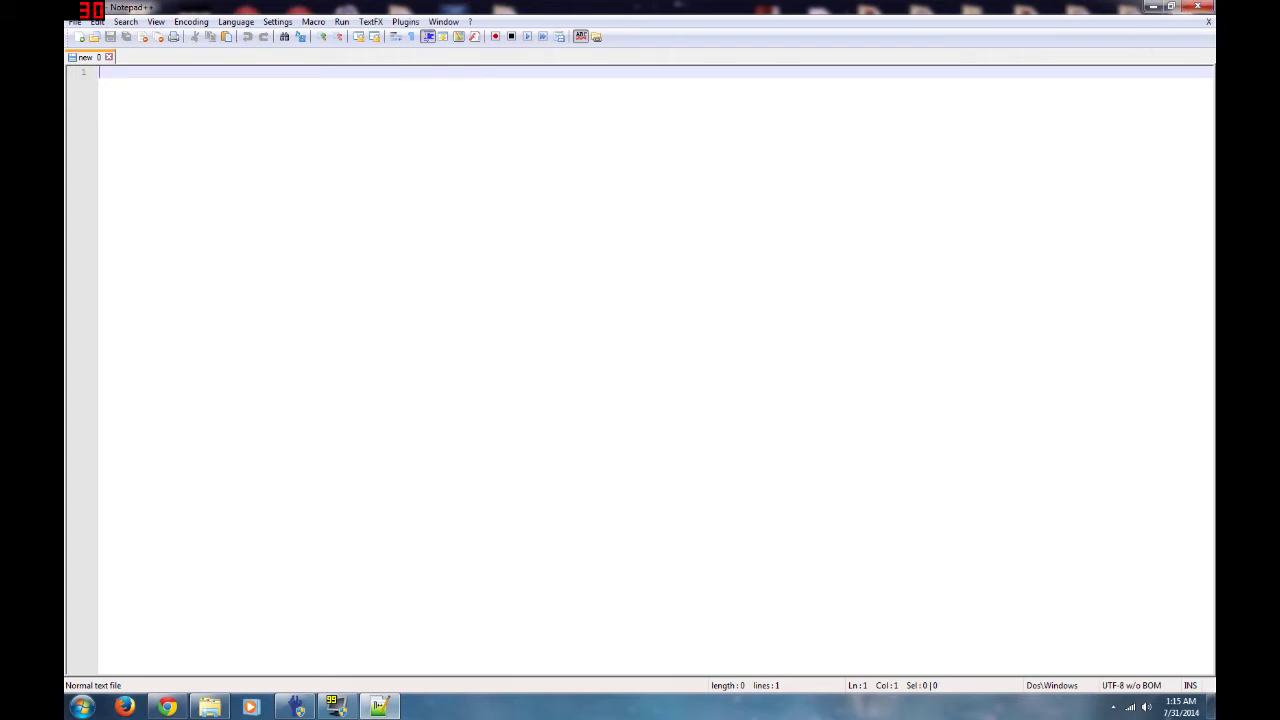
pyautogui.click(1152, 8)
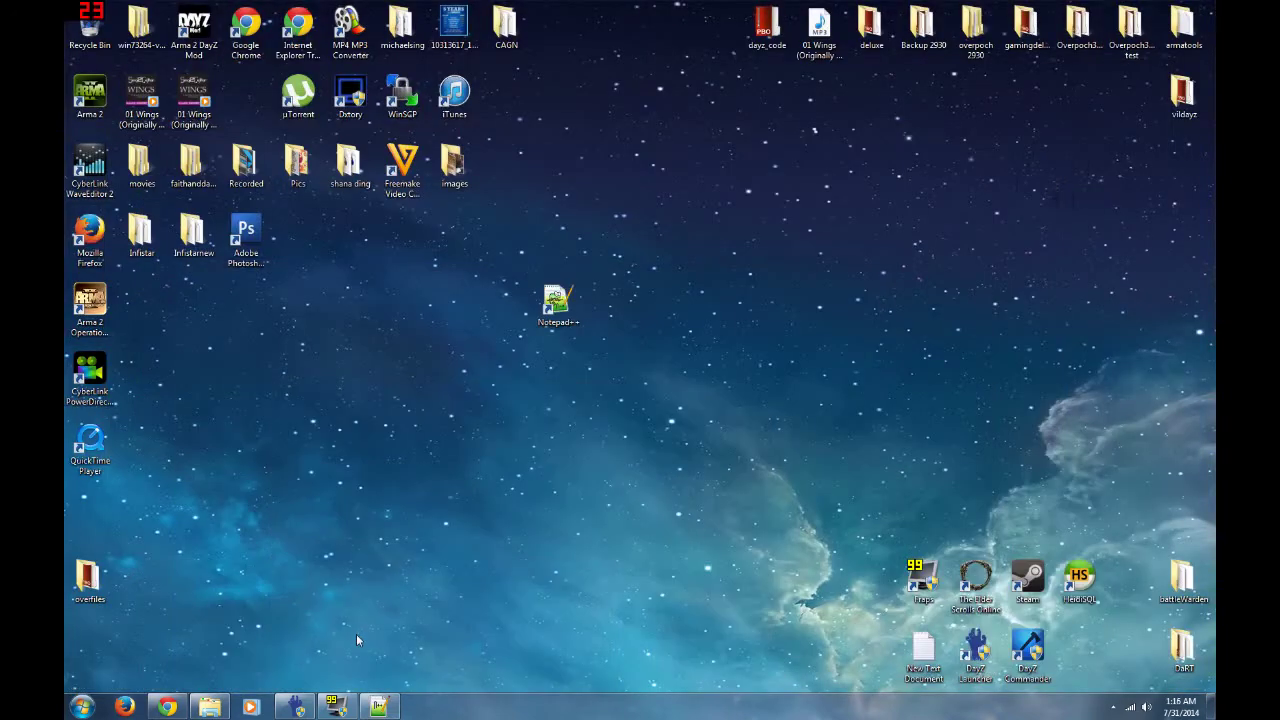
# - Switch to Chrome, close the Notepad++ download page and copy the entire service_point.sqf code from GitHub
pyautogui.click(167, 707)
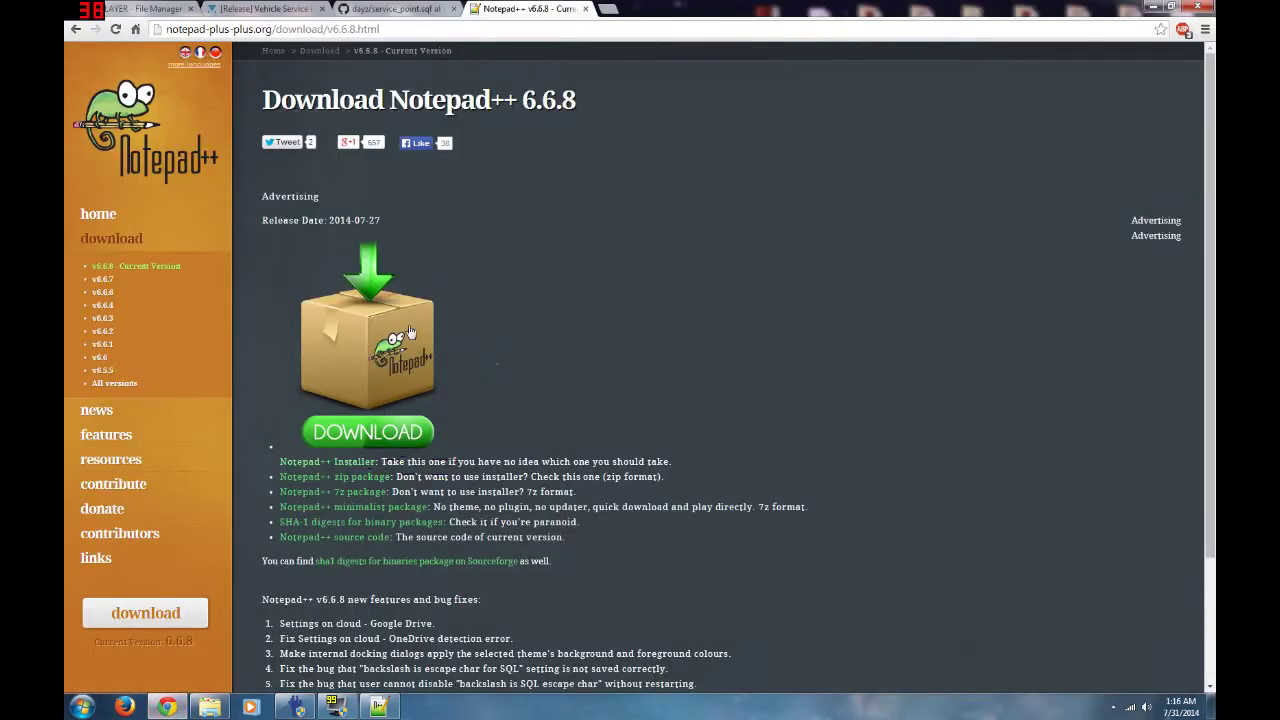
pyautogui.click(585, 9)
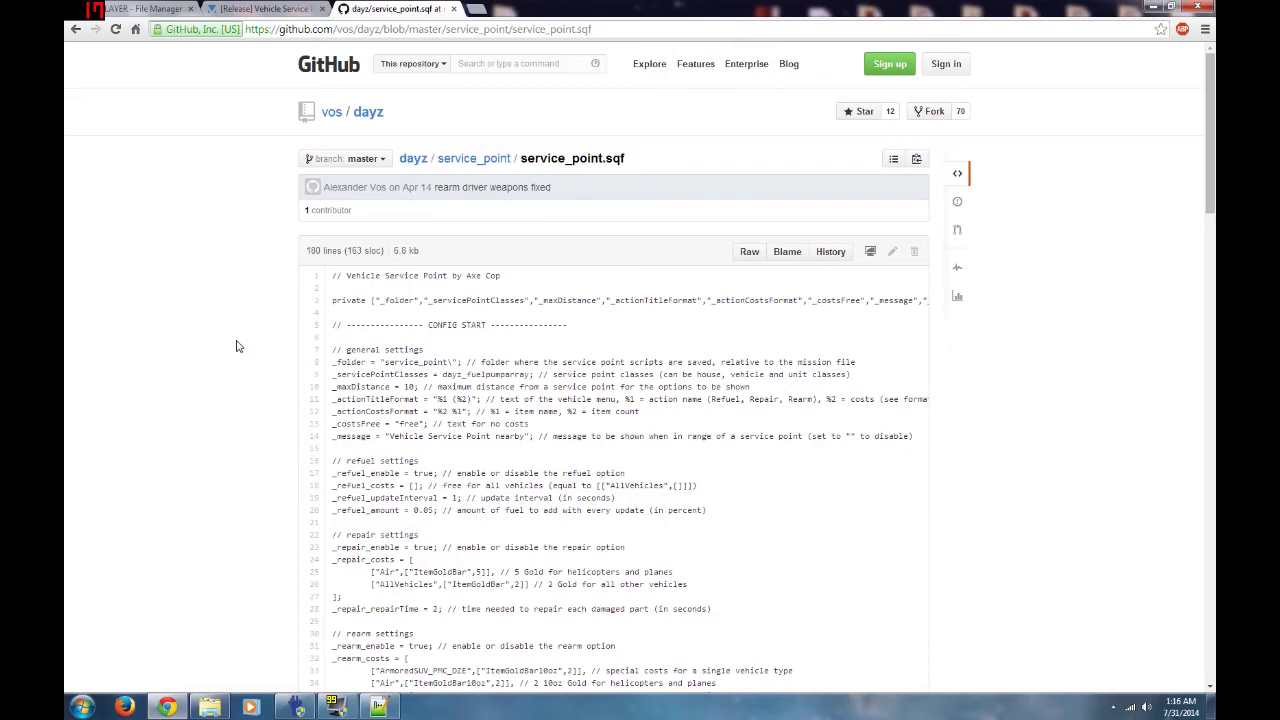
pyautogui.scroll(-15, 237, 346)
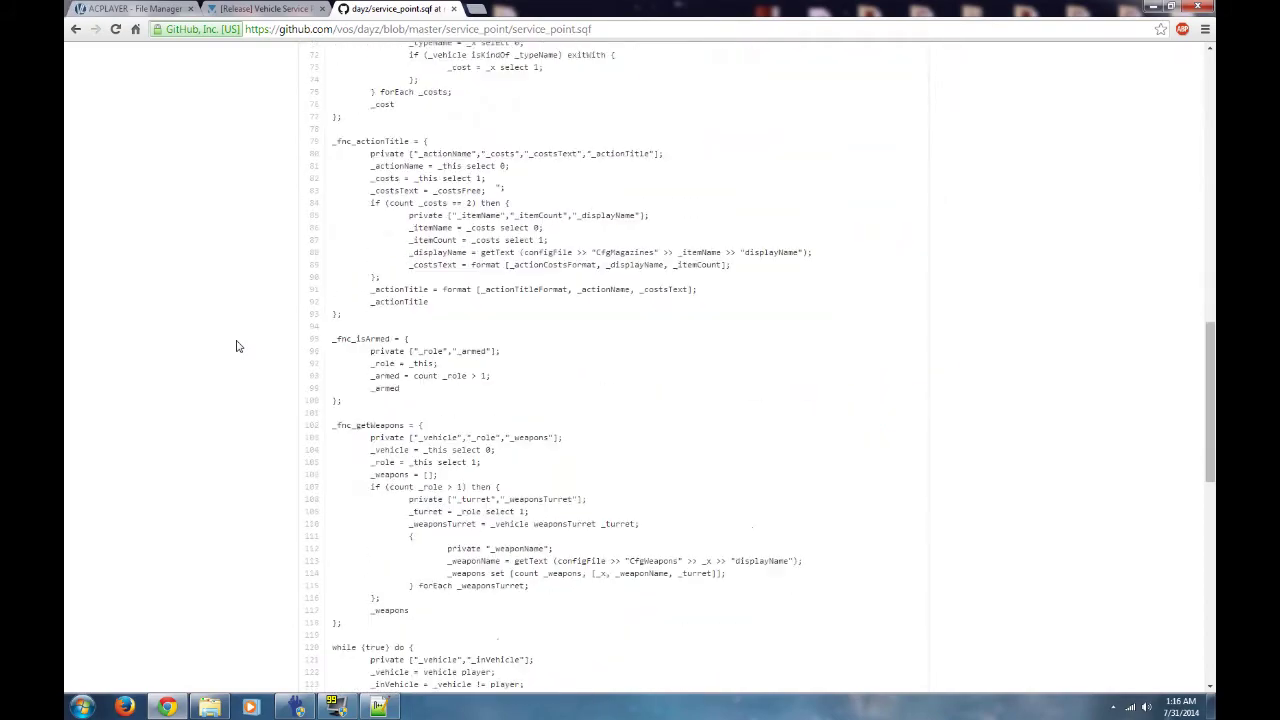
pyautogui.scroll(-5, 237, 346)
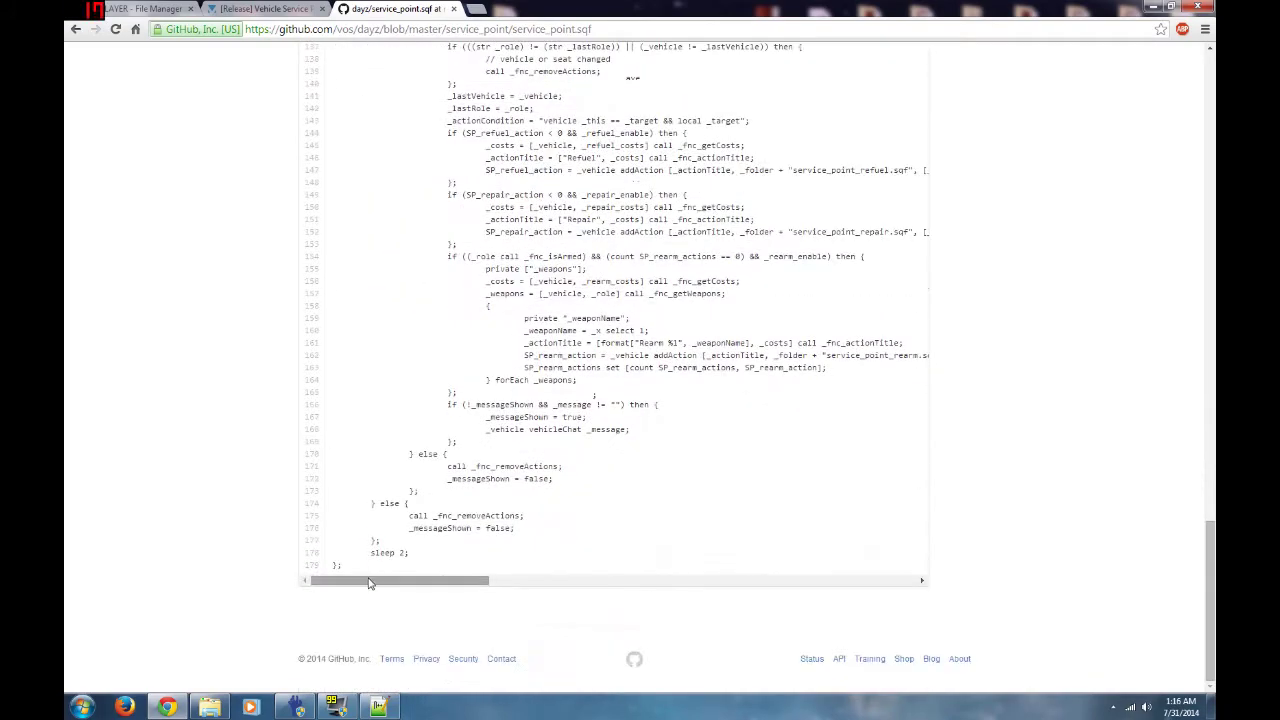
pyautogui.moveTo(313, 569); pyautogui.dragTo(380, 362)
pyautogui.moveTo(330, 318); pyautogui.dragTo(332, 275)
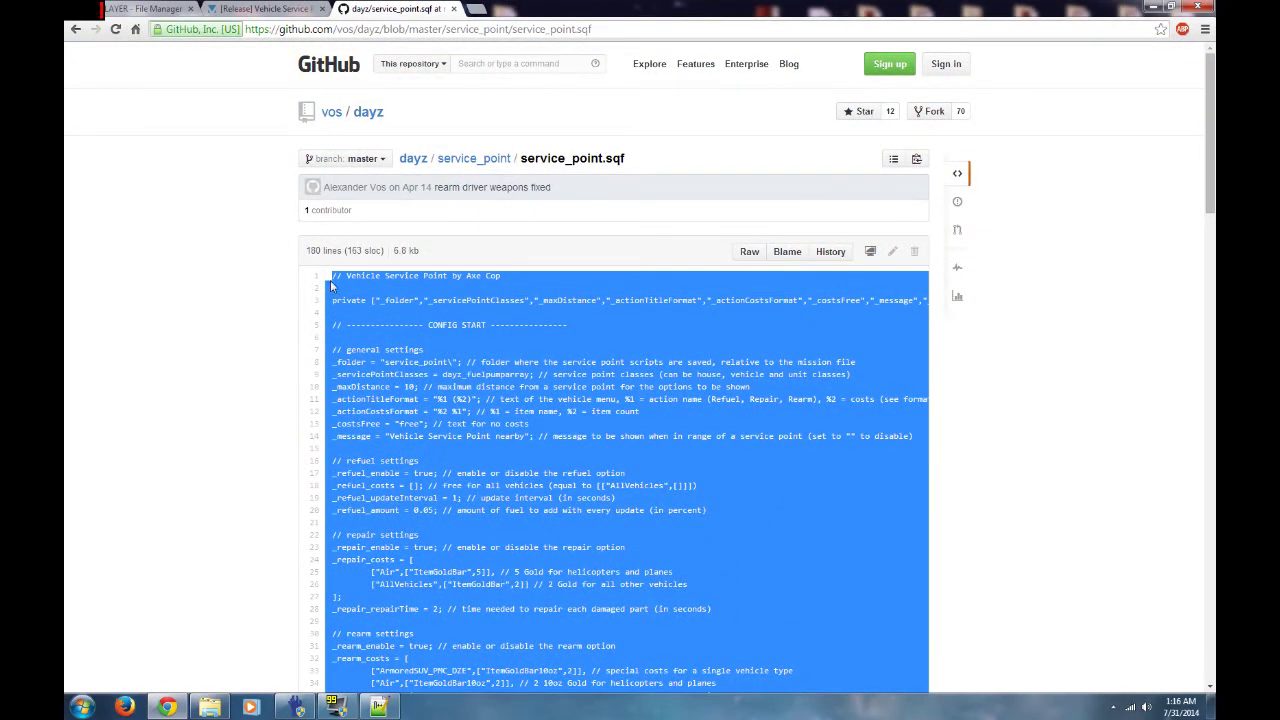
pyautogui.rightClick(431, 320)
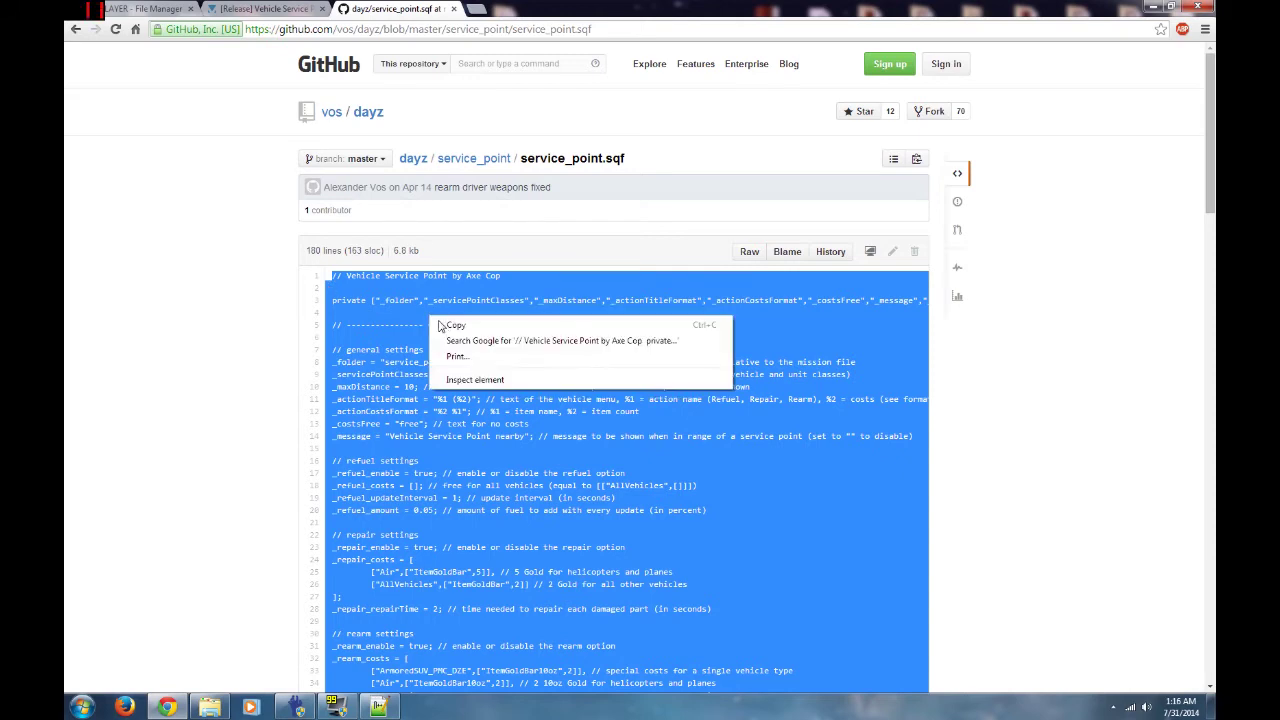
pyautogui.click(455, 330)
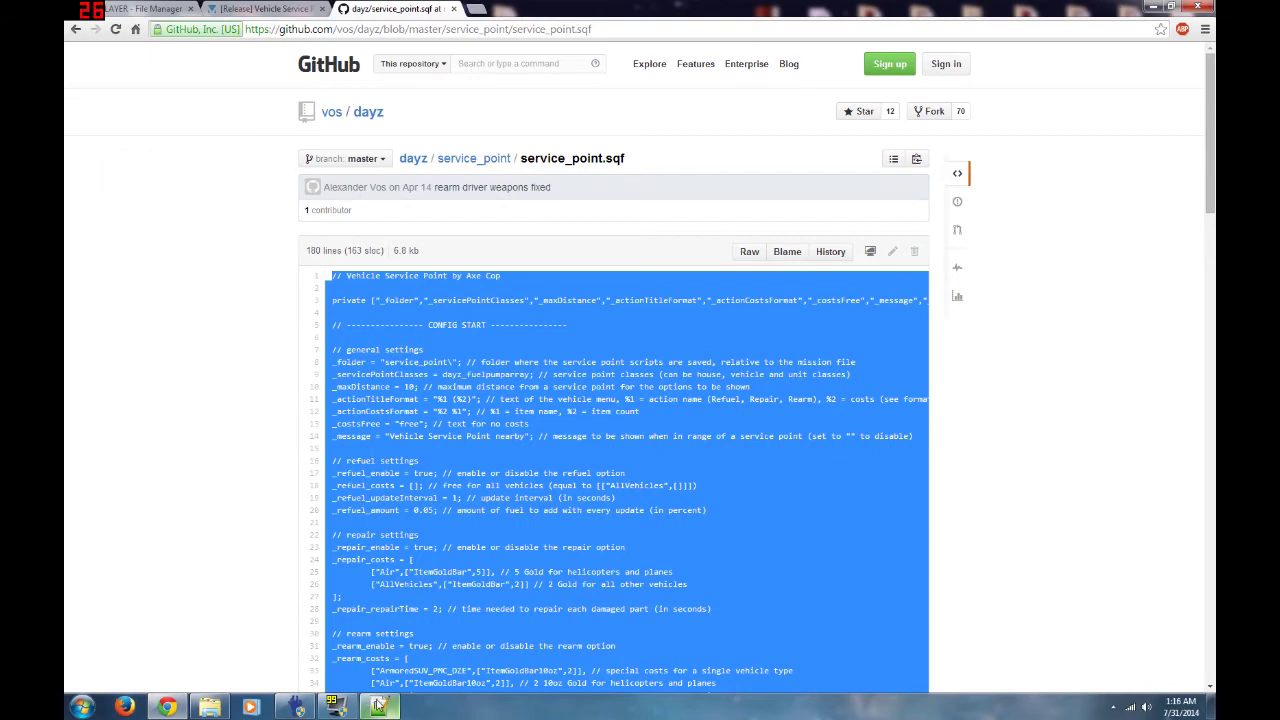
# - Switch to Notepad++ and paste the copied script code into the empty document
pyautogui.click(378, 707)
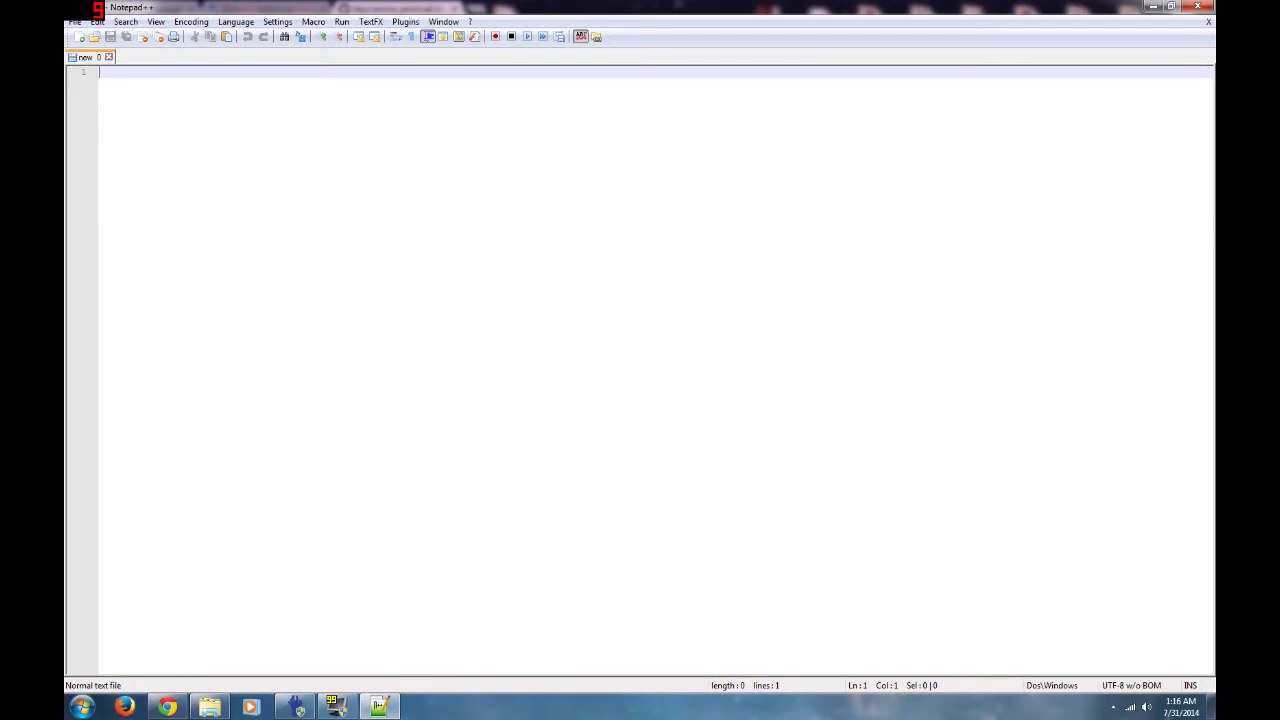
pyautogui.rightClick(112, 78)
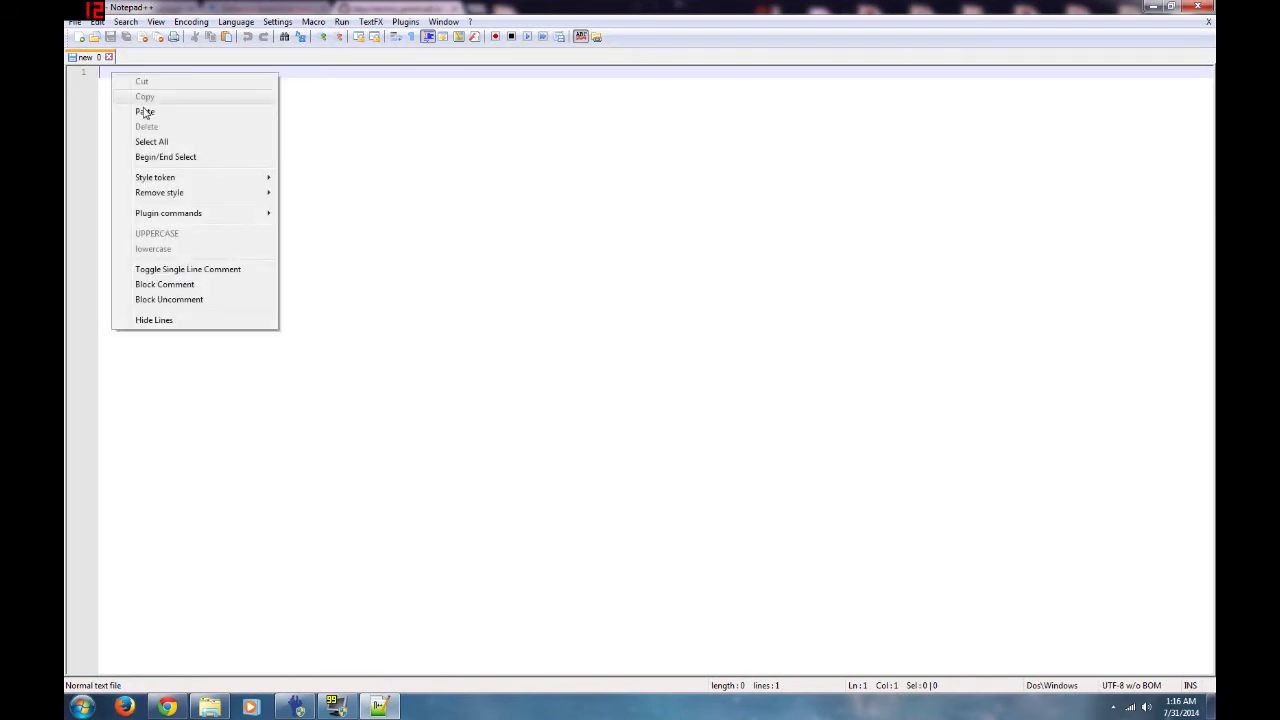
pyautogui.click(145, 112)
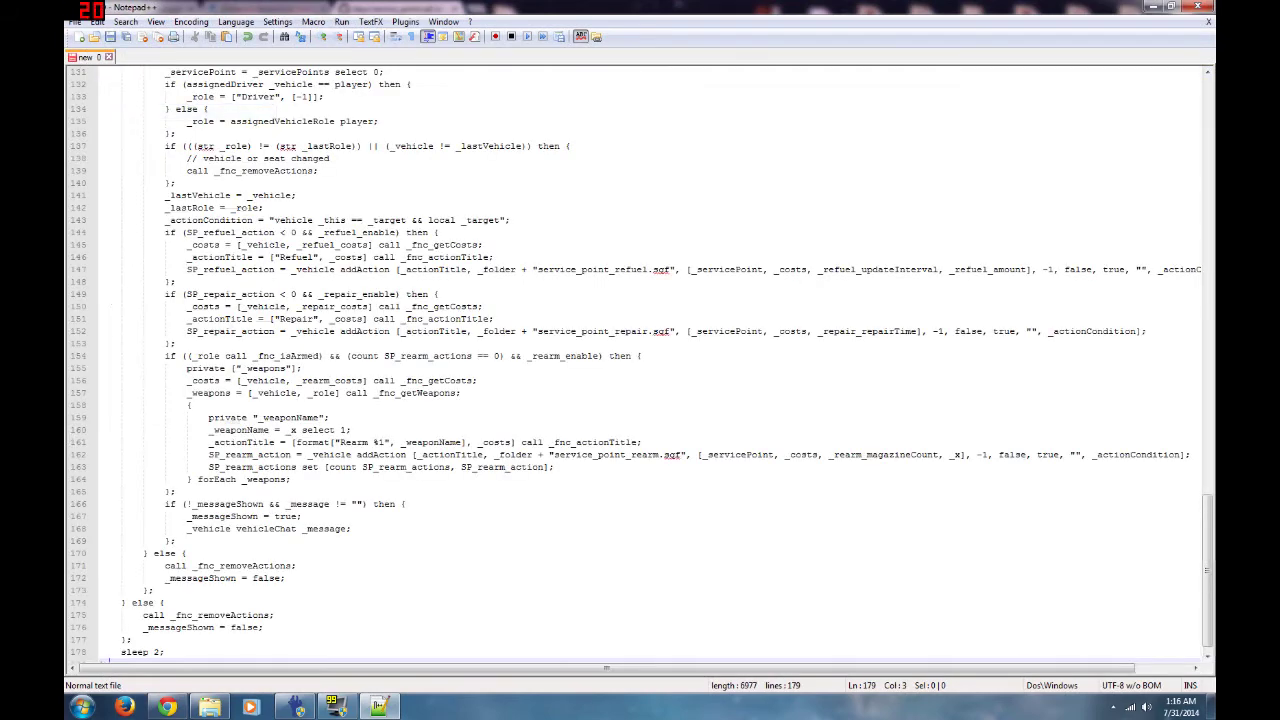
pyautogui.scroll(20, 1122, 572)
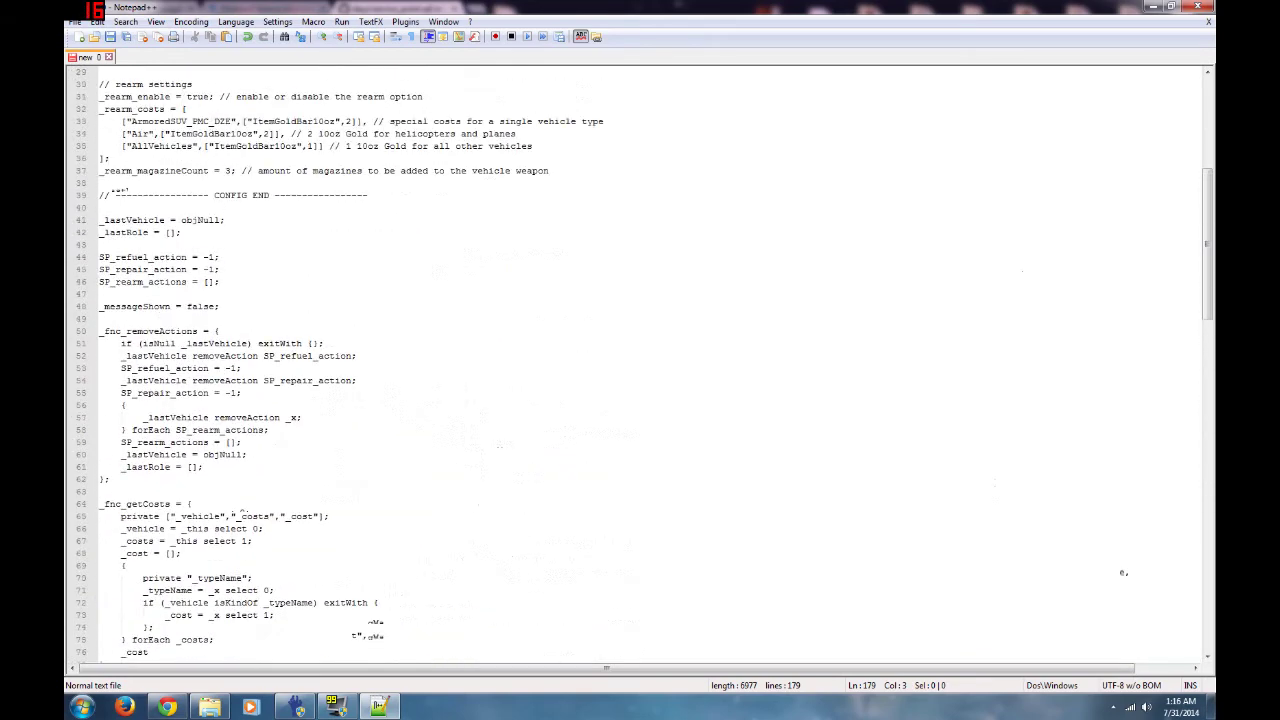
pyautogui.scroll(10, 1122, 572)
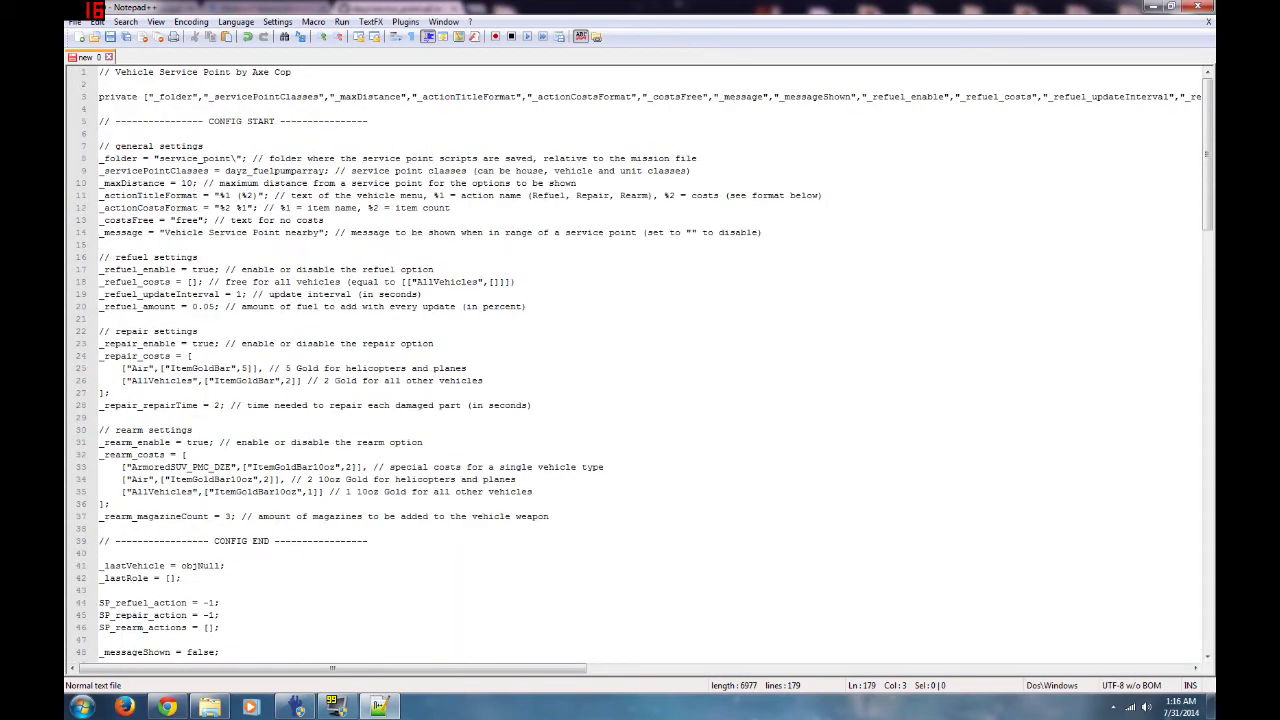
# - Start saving the document under a new name, with All types as the file type and the Desktop as location
pyautogui.click(76, 24)
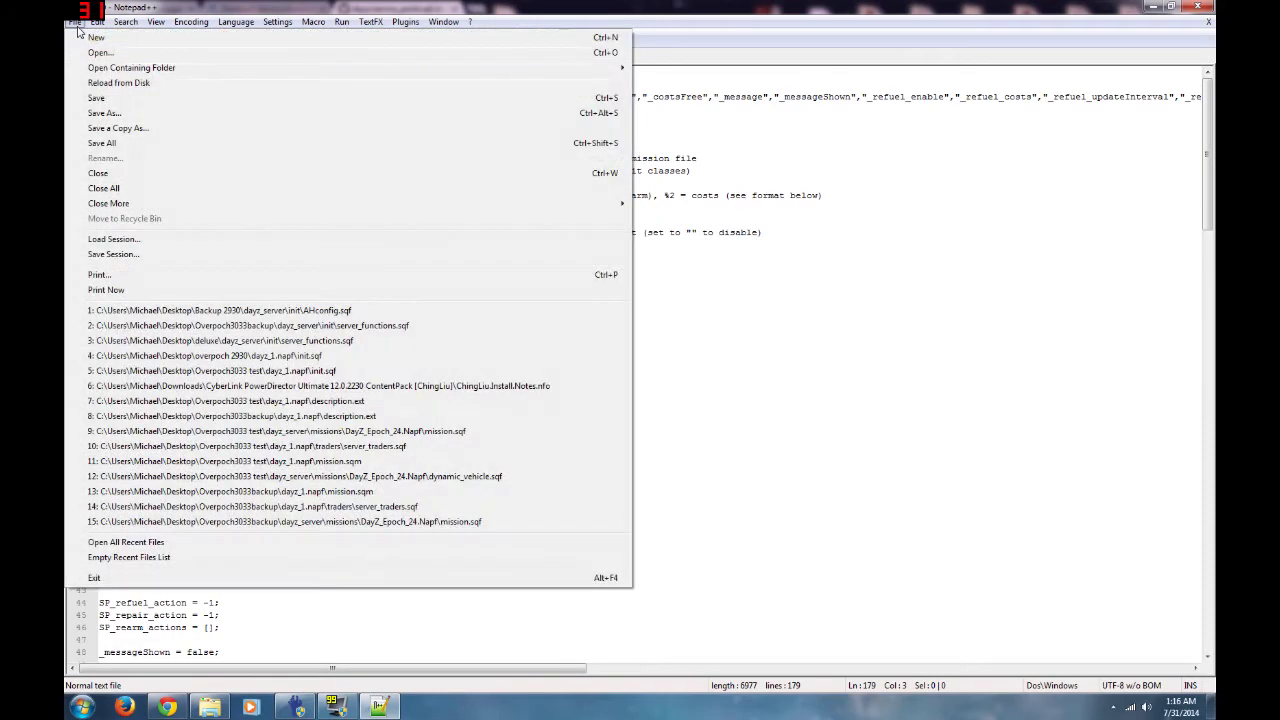
pyautogui.click(105, 113)
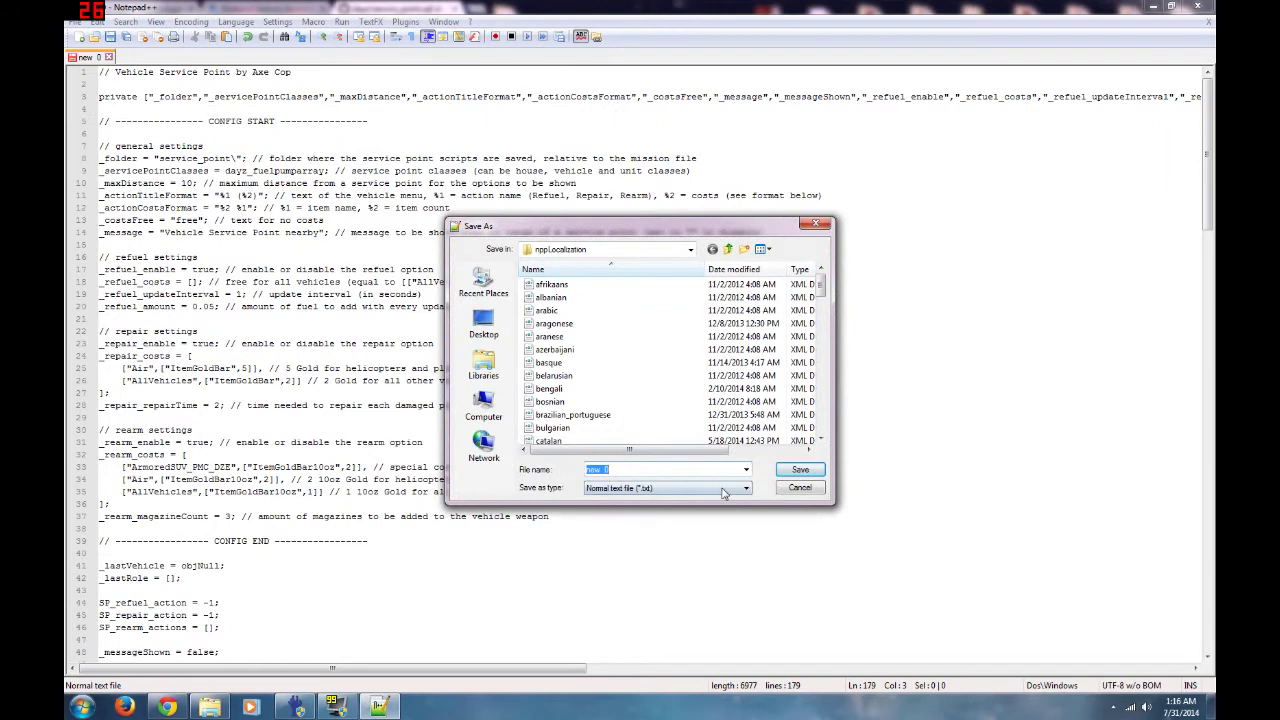
pyautogui.click(746, 489)
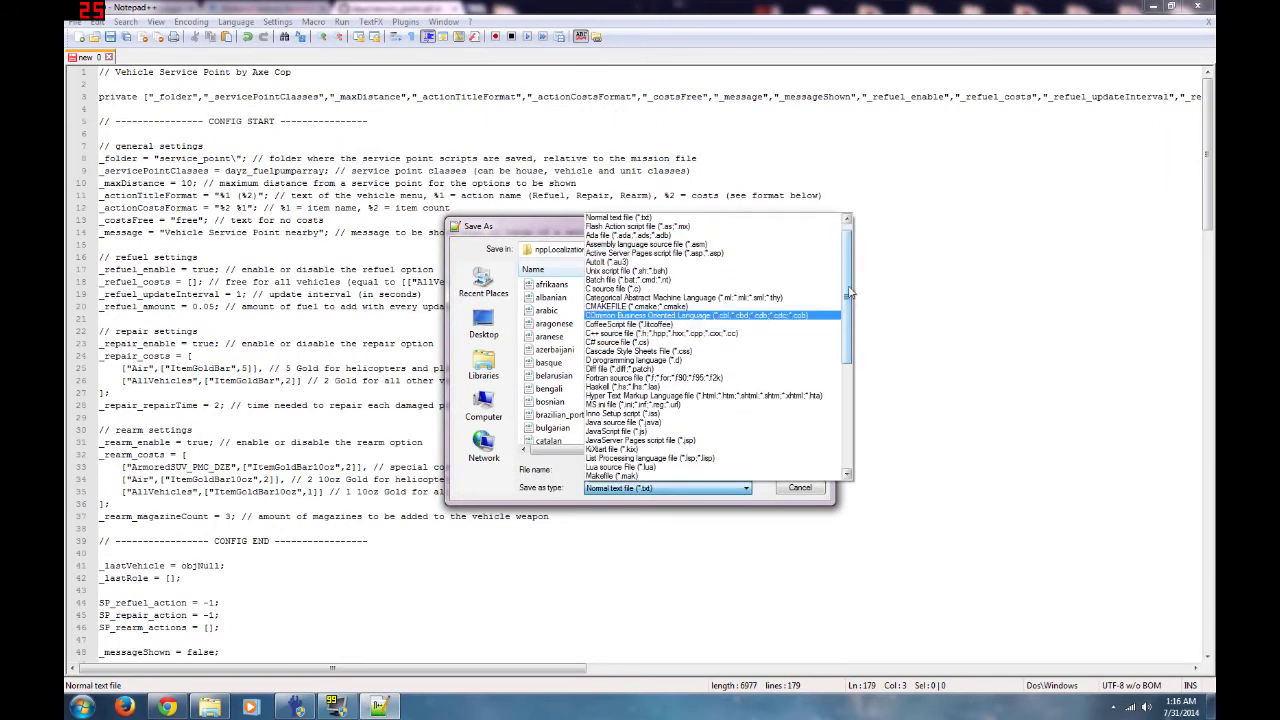
pyautogui.scroll(1, 850, 273)
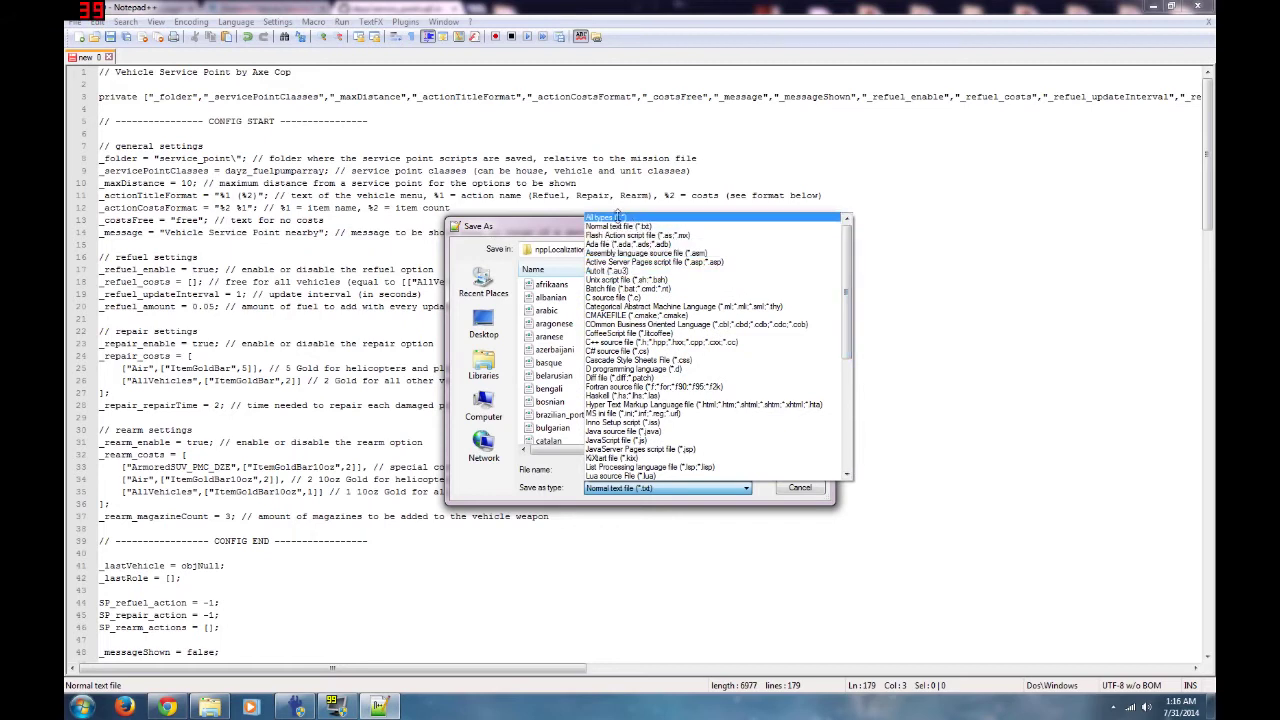
pyautogui.click(620, 217)
pyautogui.click(484, 325)
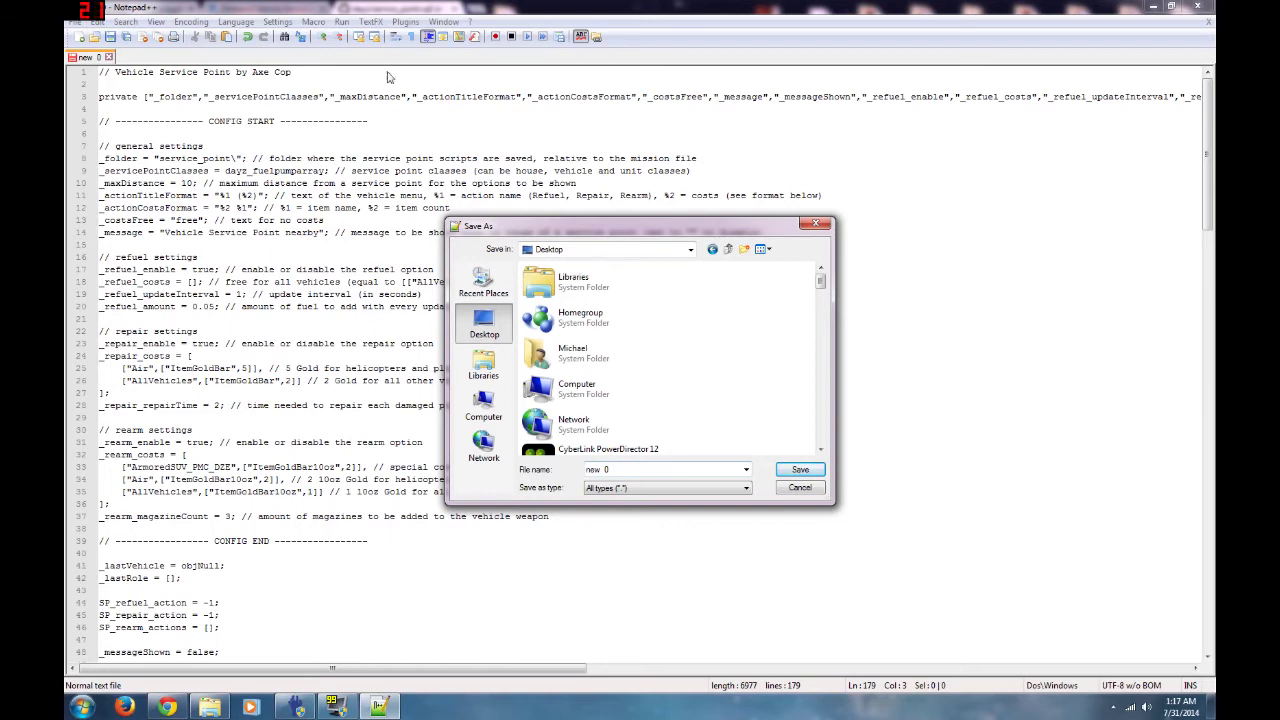
# - Switch to Chrome and copy the file name service_point.sqf from the GitHub page's path heading
pyautogui.click(170, 708)
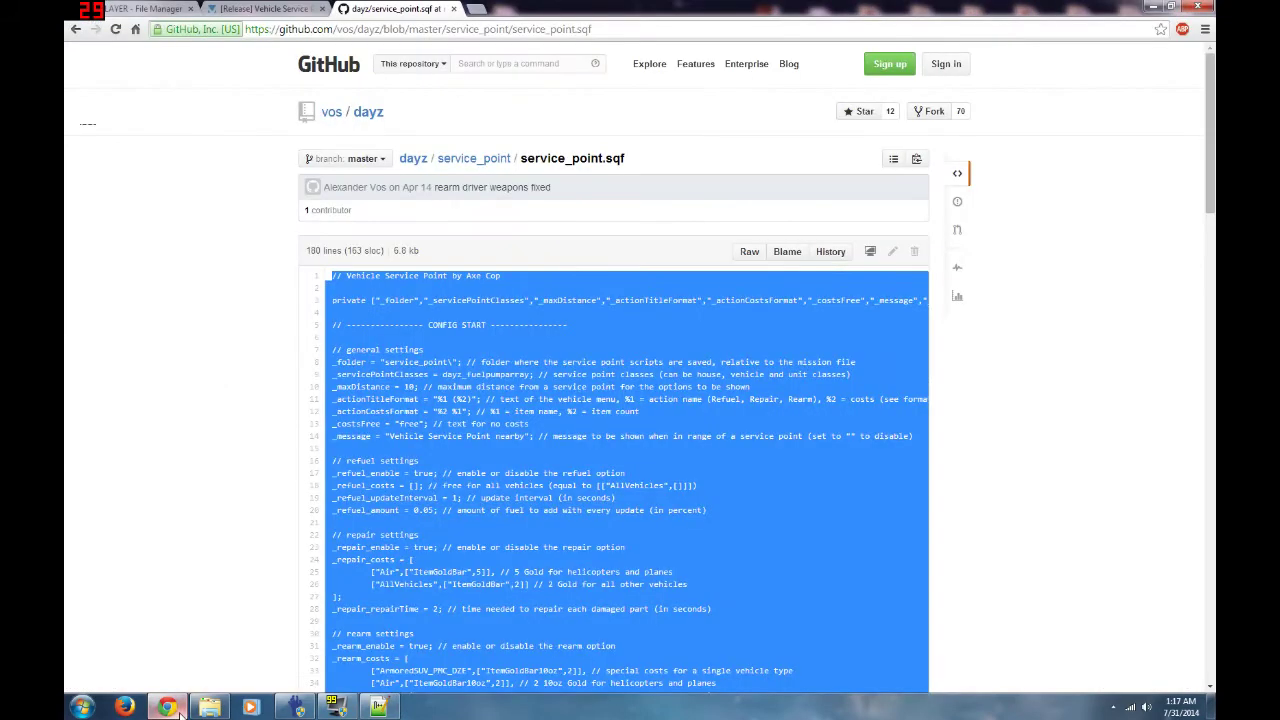
pyautogui.click(642, 162)
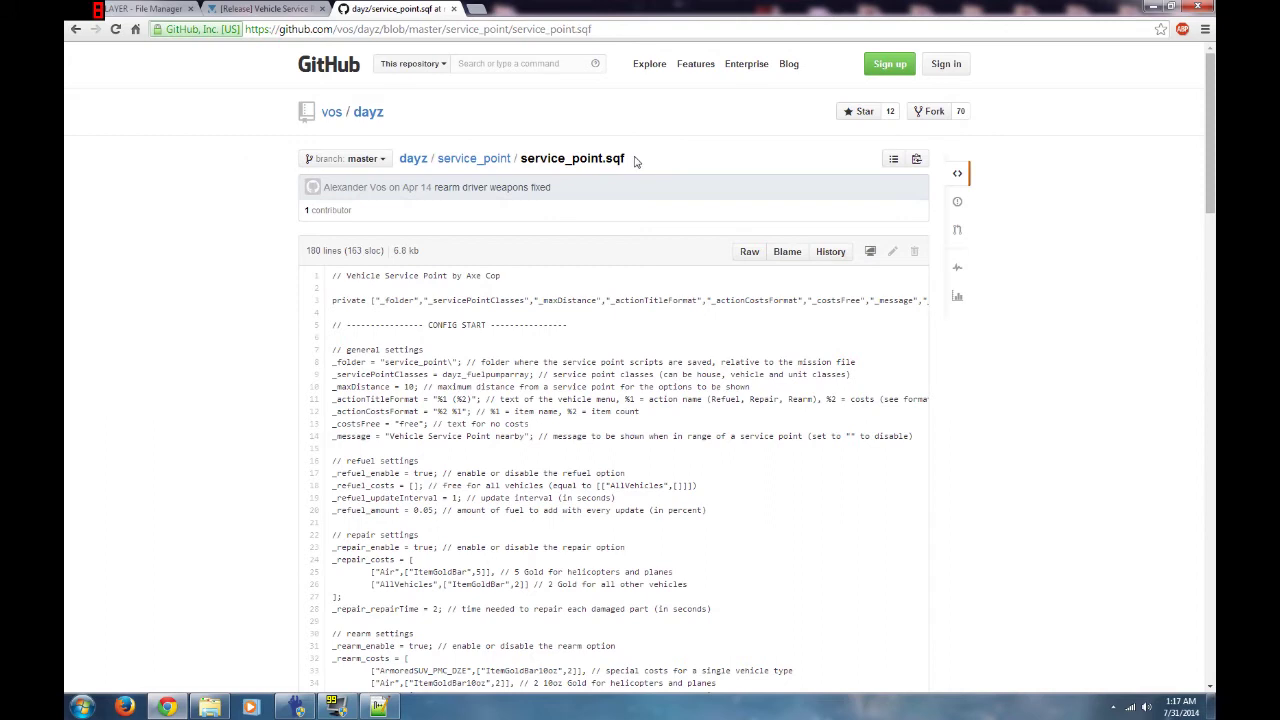
pyautogui.moveTo(622, 158); pyautogui.dragTo(520, 158)
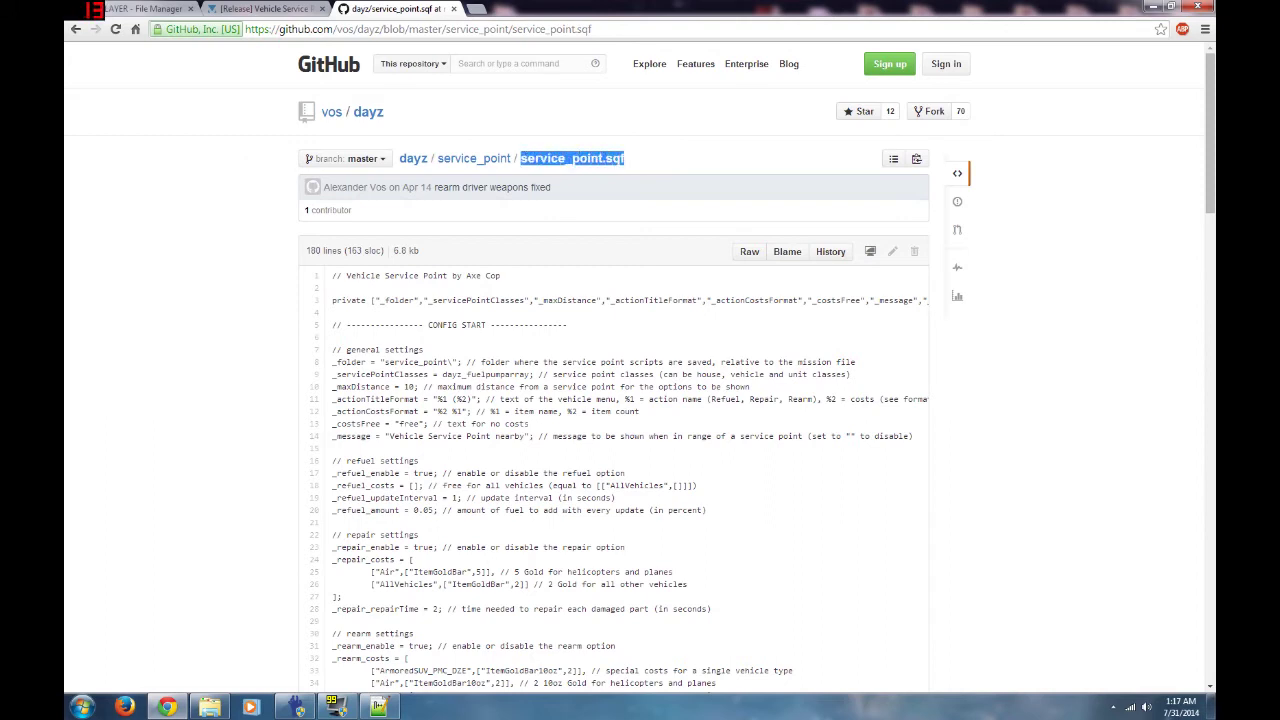
pyautogui.rightClick(528, 158)
pyautogui.click(550, 168)
# - Switch to Notepad++ and save the document on the Desktop as service_point.sqf, using the copied file name
pyautogui.click(378, 707)
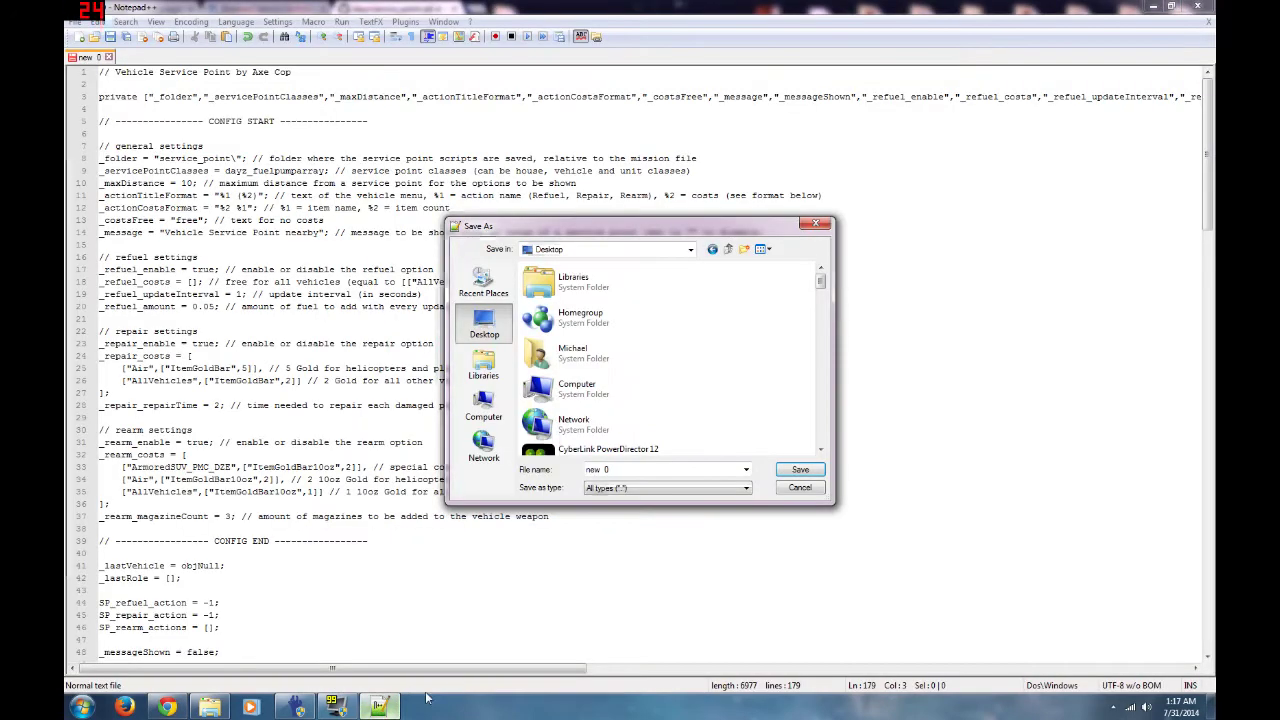
pyautogui.click(620, 481)
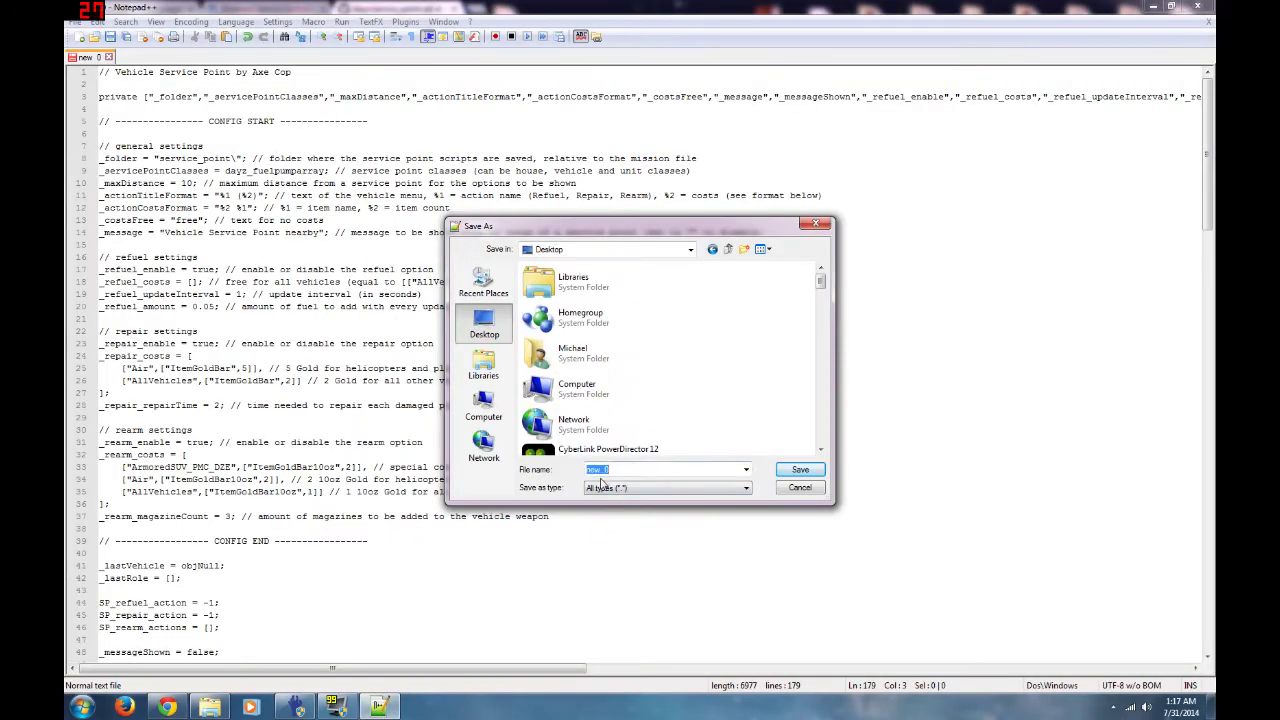
pyautogui.rightClick(603, 474)
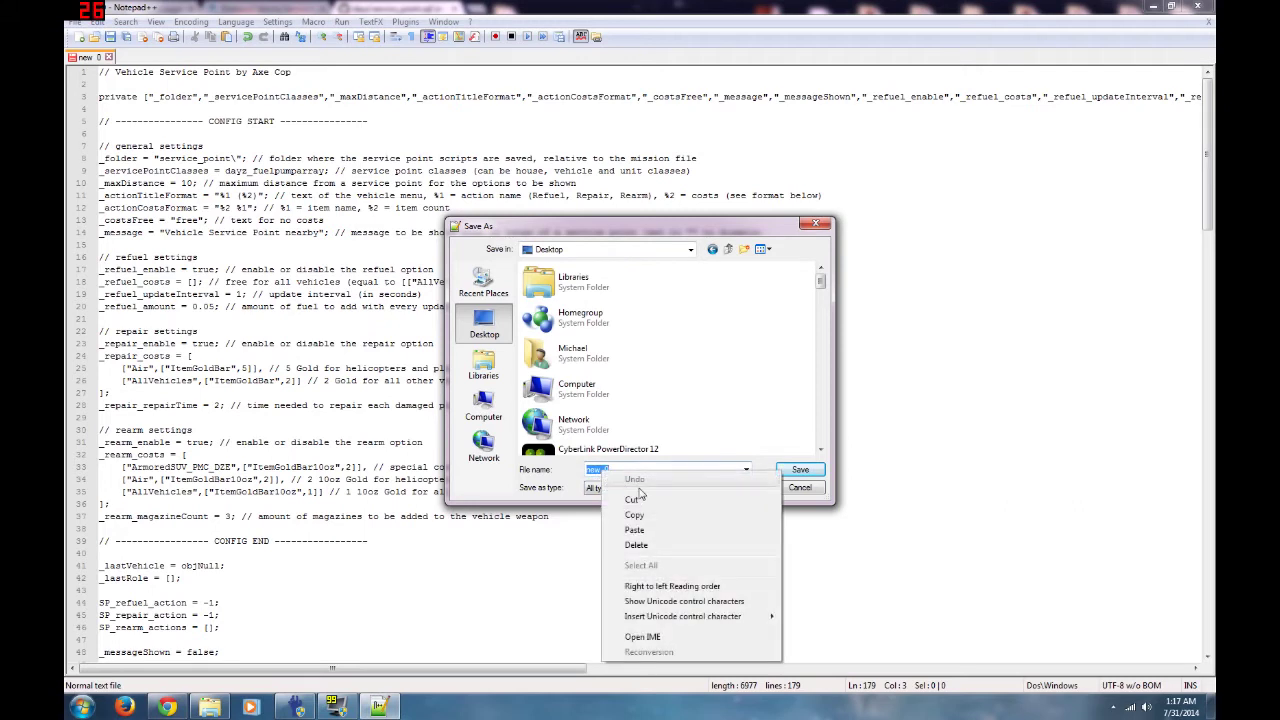
pyautogui.click(632, 534)
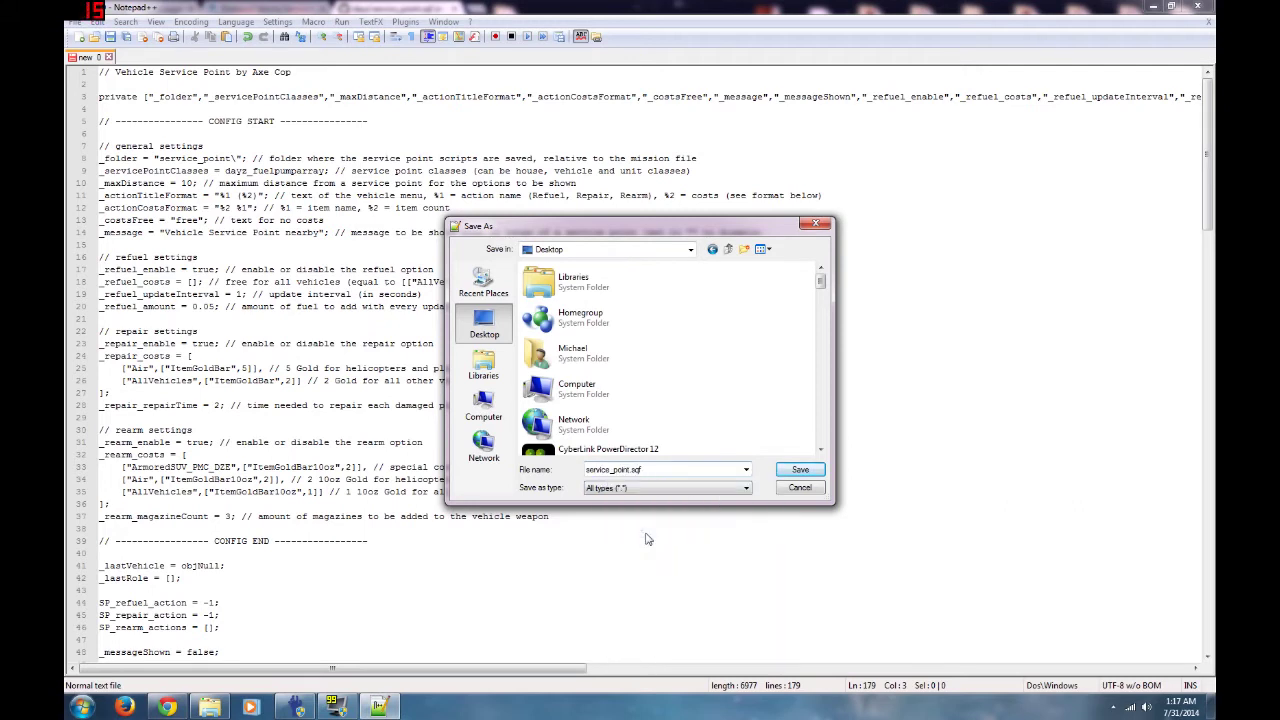
pyautogui.click(800, 469)
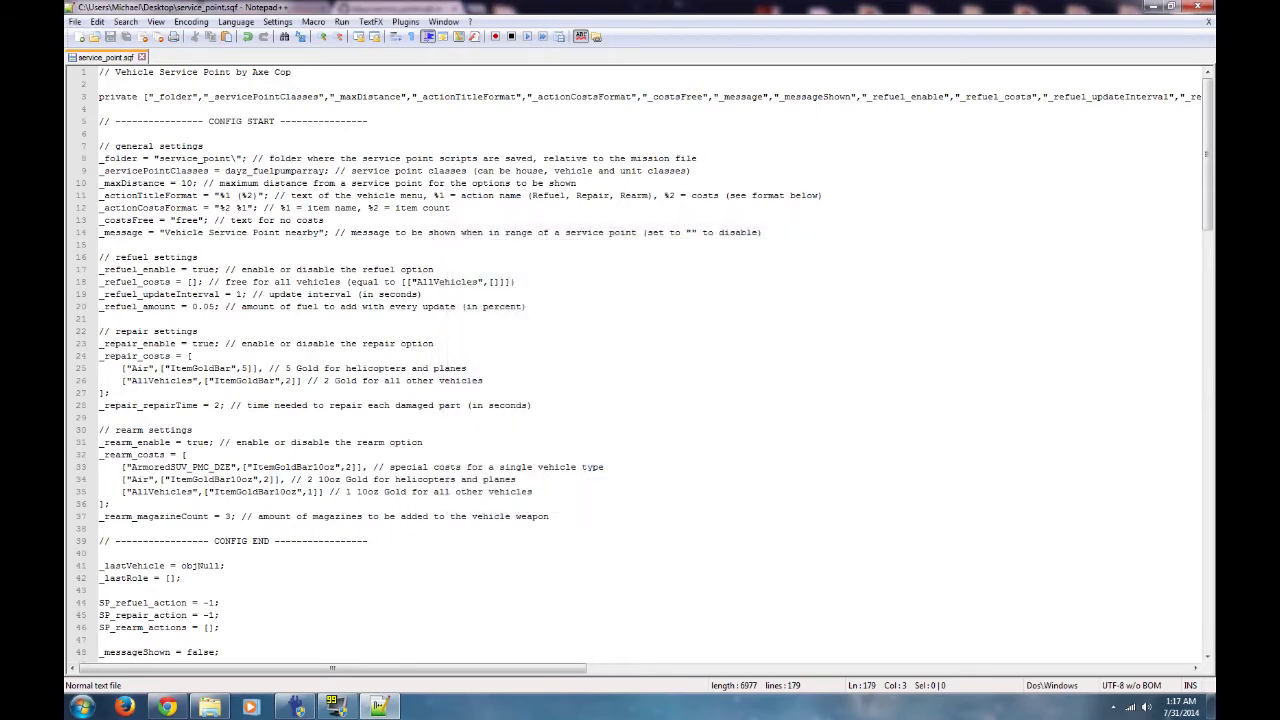
# - Minimize the open windows and move the saved service_point file to an empty area of the desktop, up and right of the Notepad++ shortcut
pyautogui.click(1153, 8)
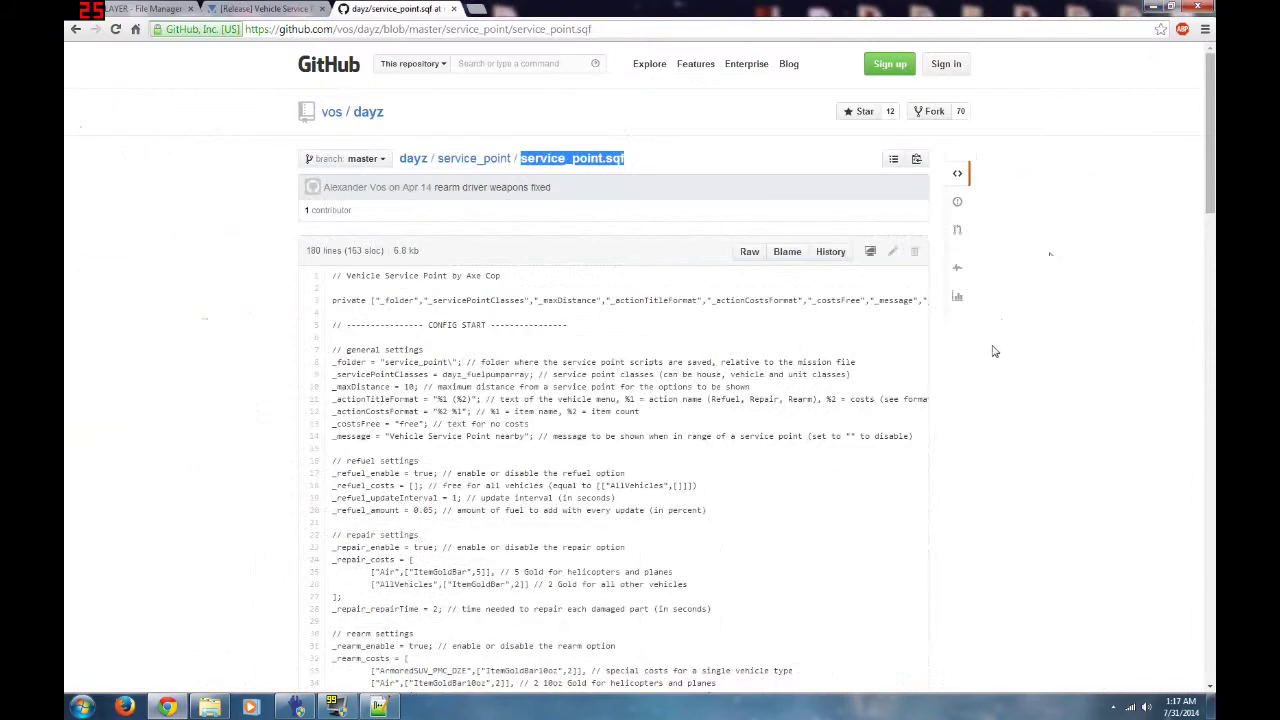
pyautogui.click(1155, 9)
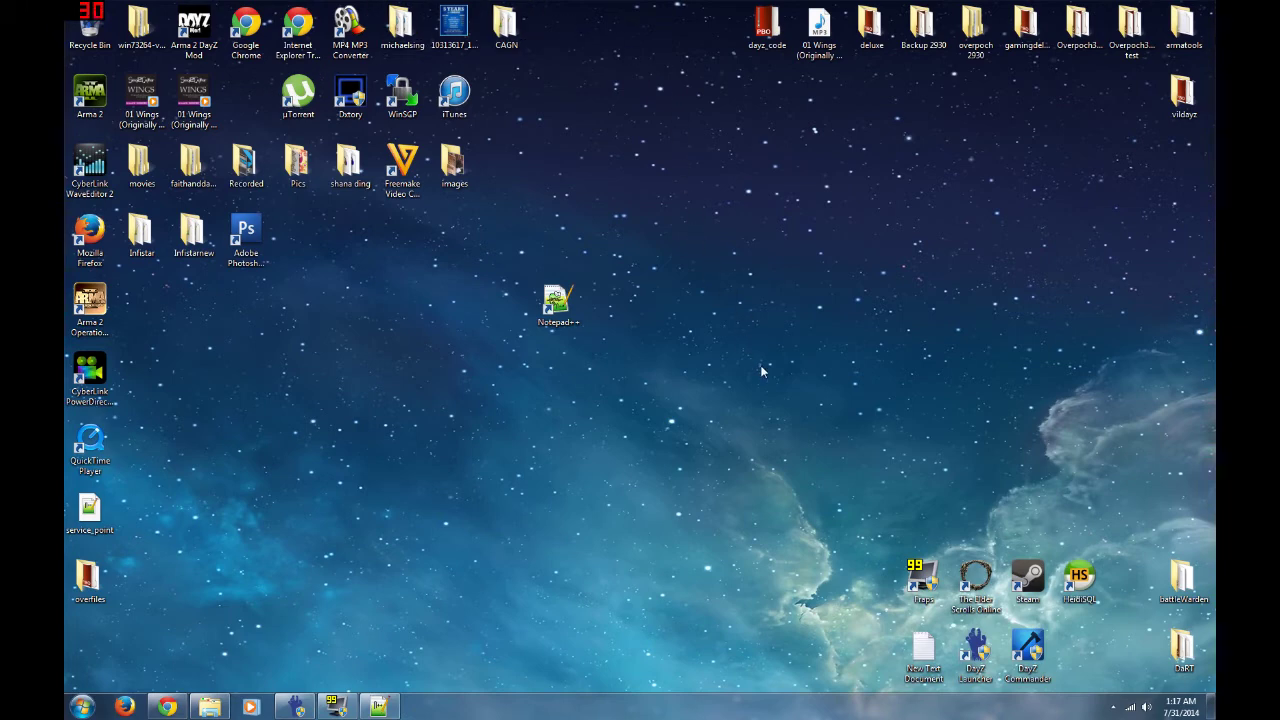
pyautogui.moveTo(90, 510); pyautogui.dragTo(755, 238)
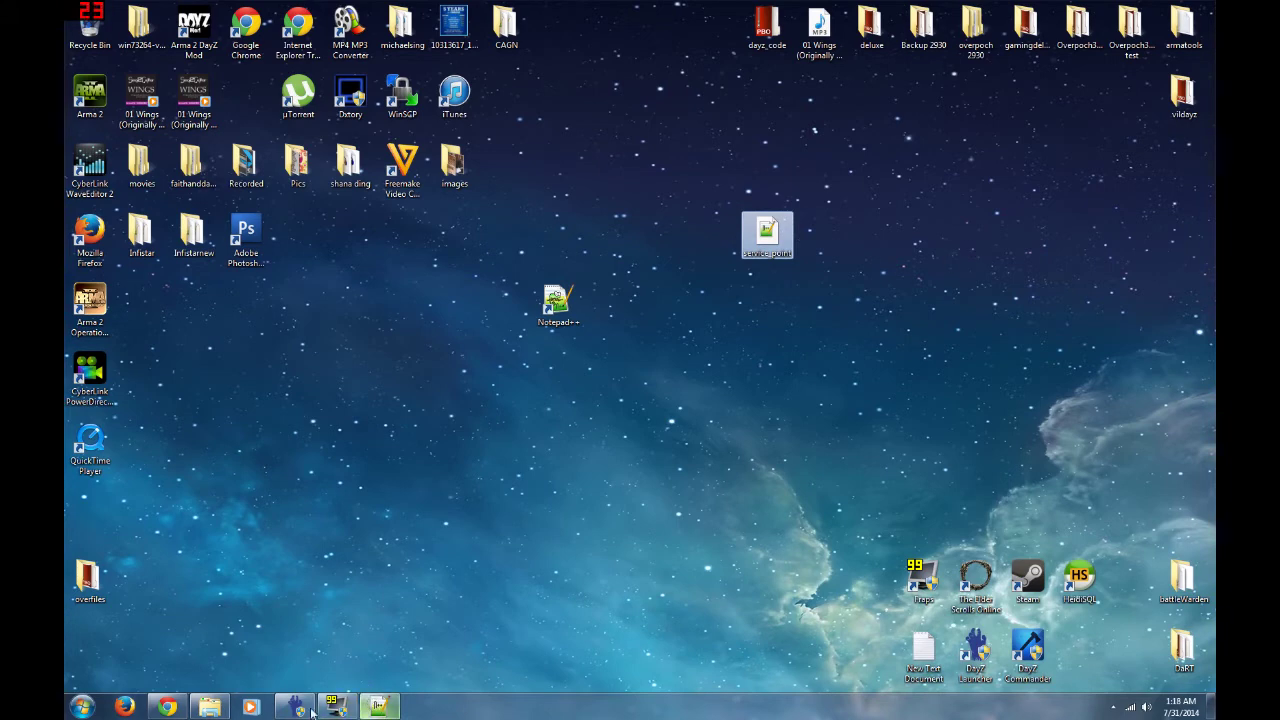
# - Switch to Chrome, return to the service_point folder on GitHub and open service_point_rearm.sqf
pyautogui.click(162, 710)
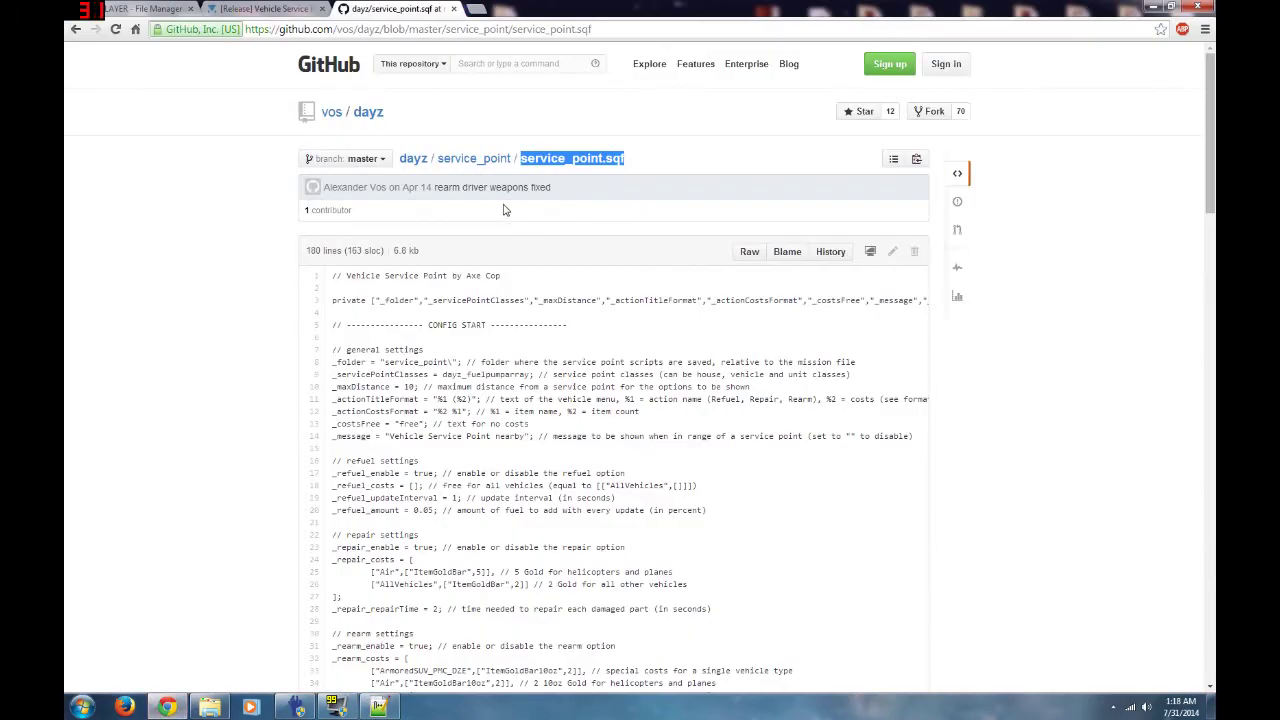
pyautogui.click(76, 30)
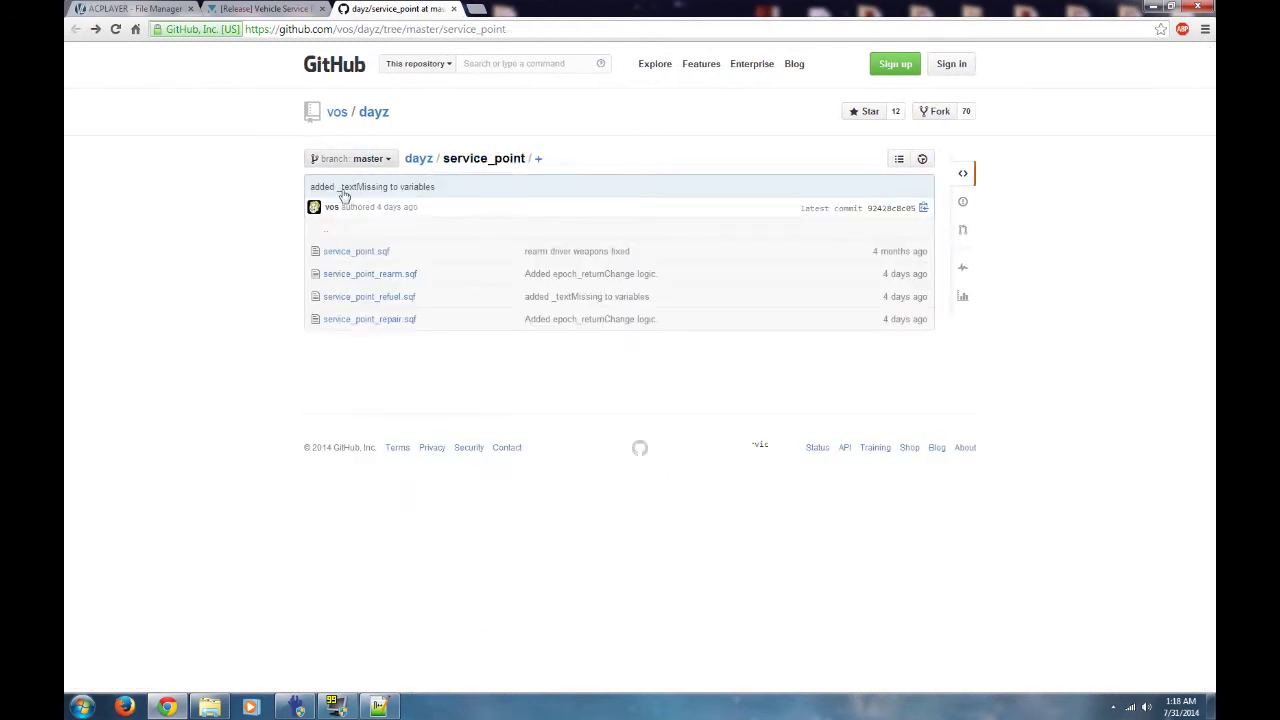
pyautogui.click(368, 274)
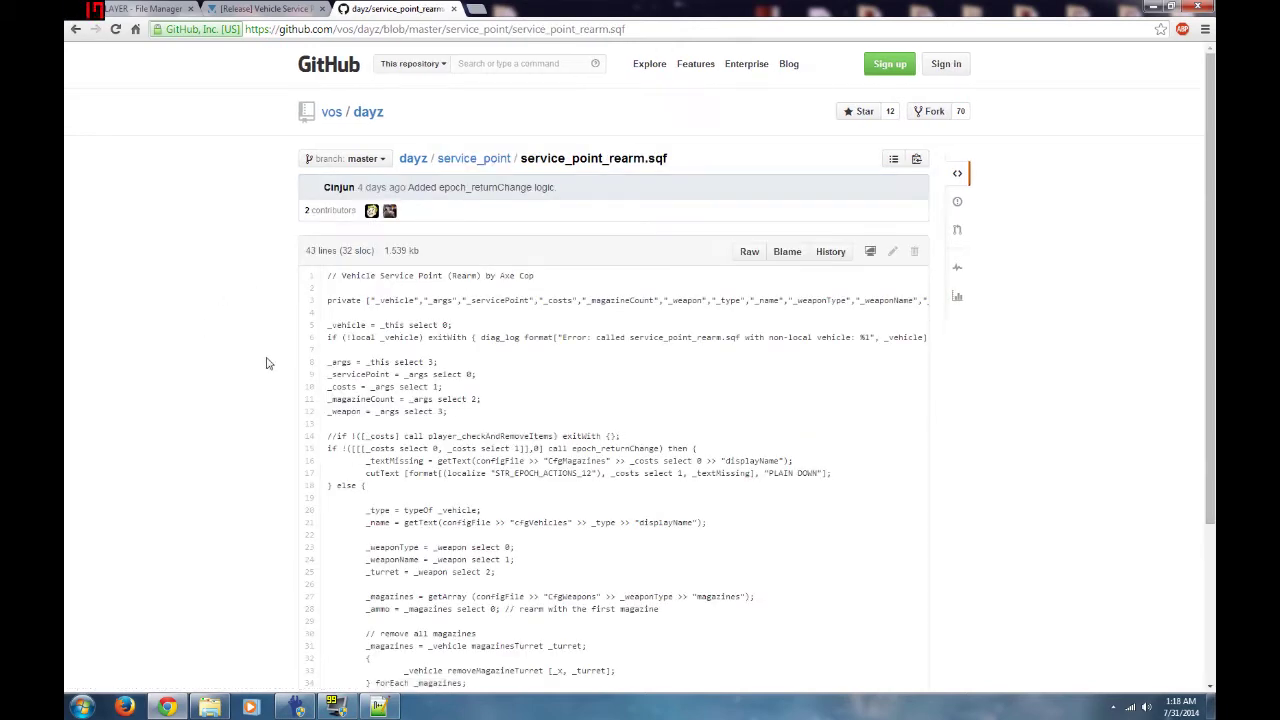
# - Switch to Notepad++ and create a new empty document beside service_point.sqf
pyautogui.click(380, 707)
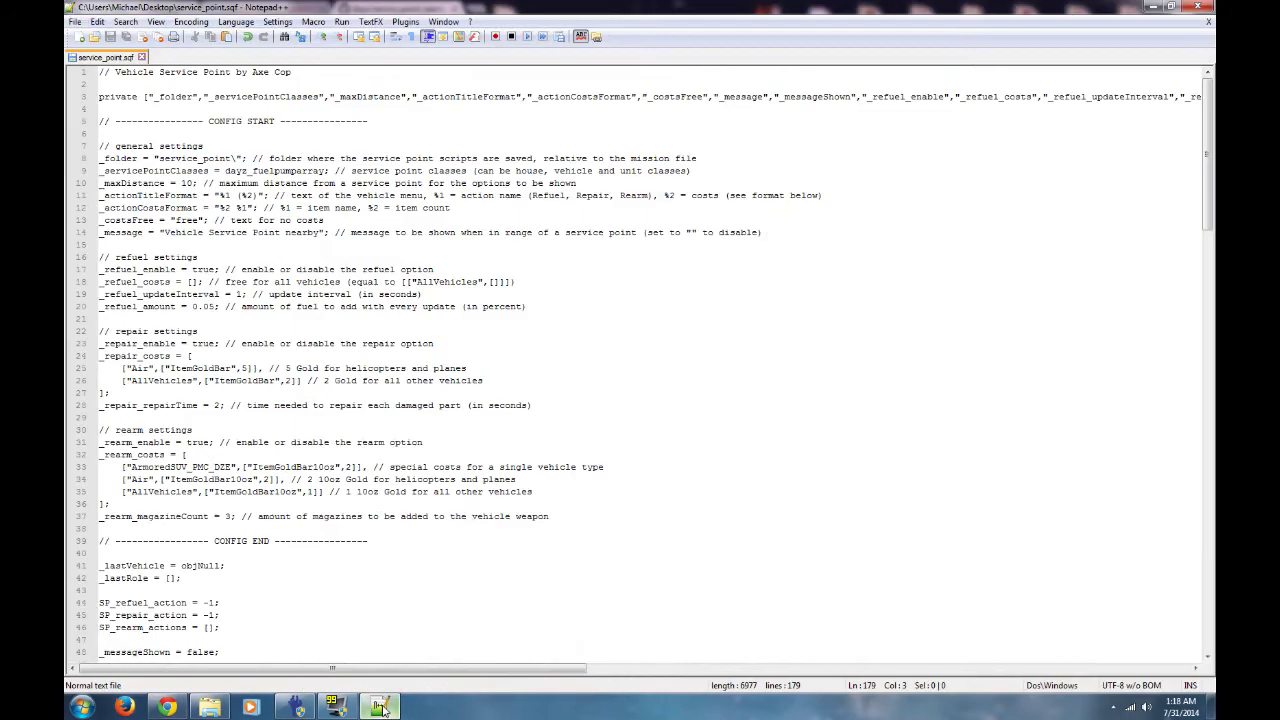
pyautogui.click(74, 22)
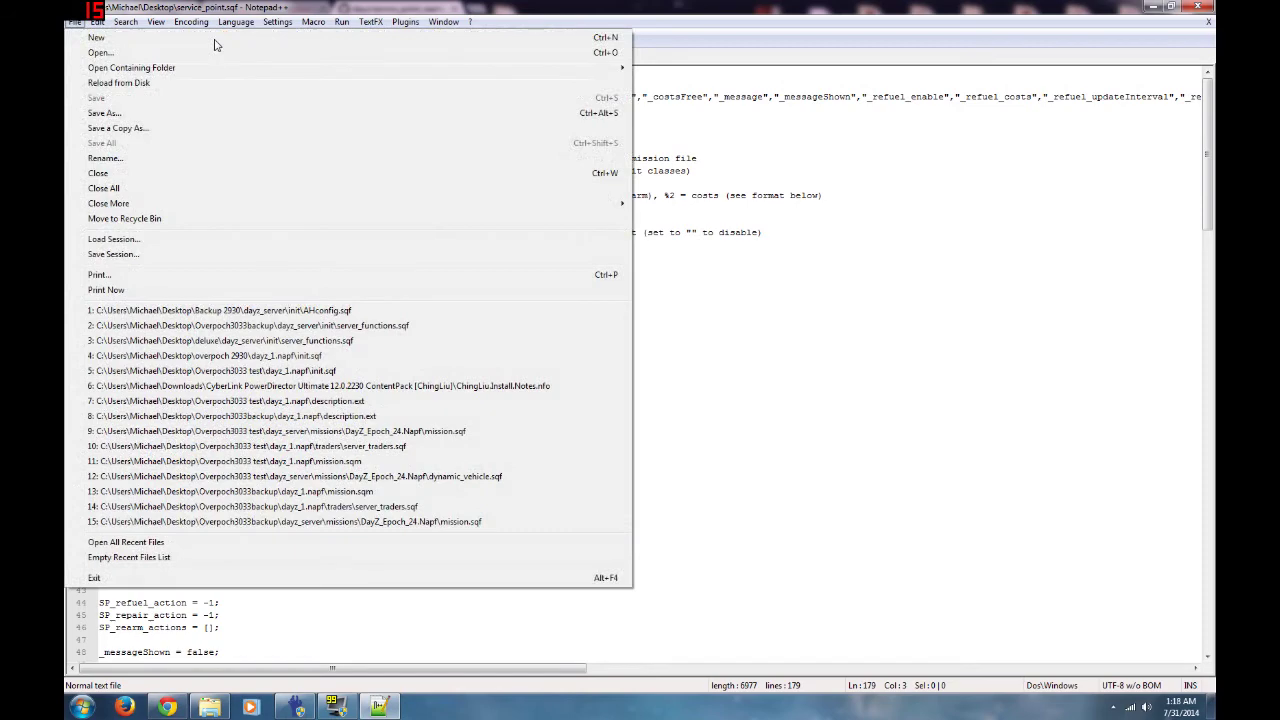
pyautogui.moveTo(92, 22)
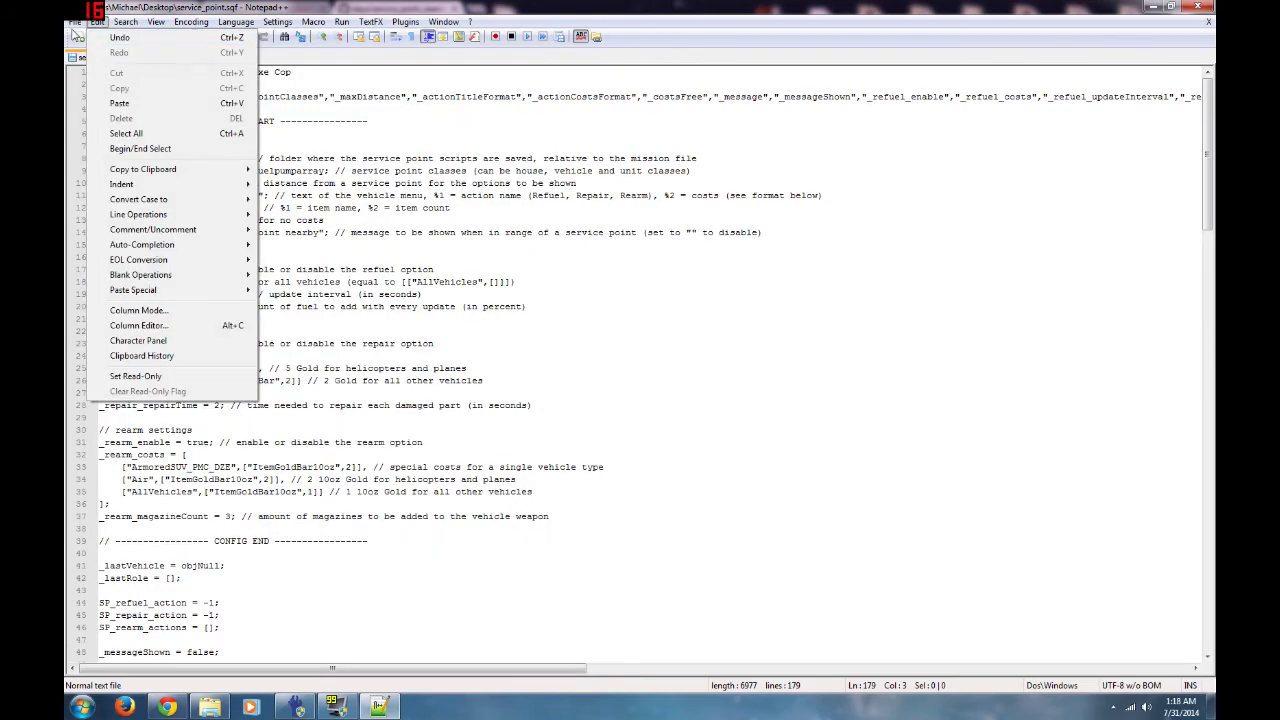
pyautogui.click(96, 38)
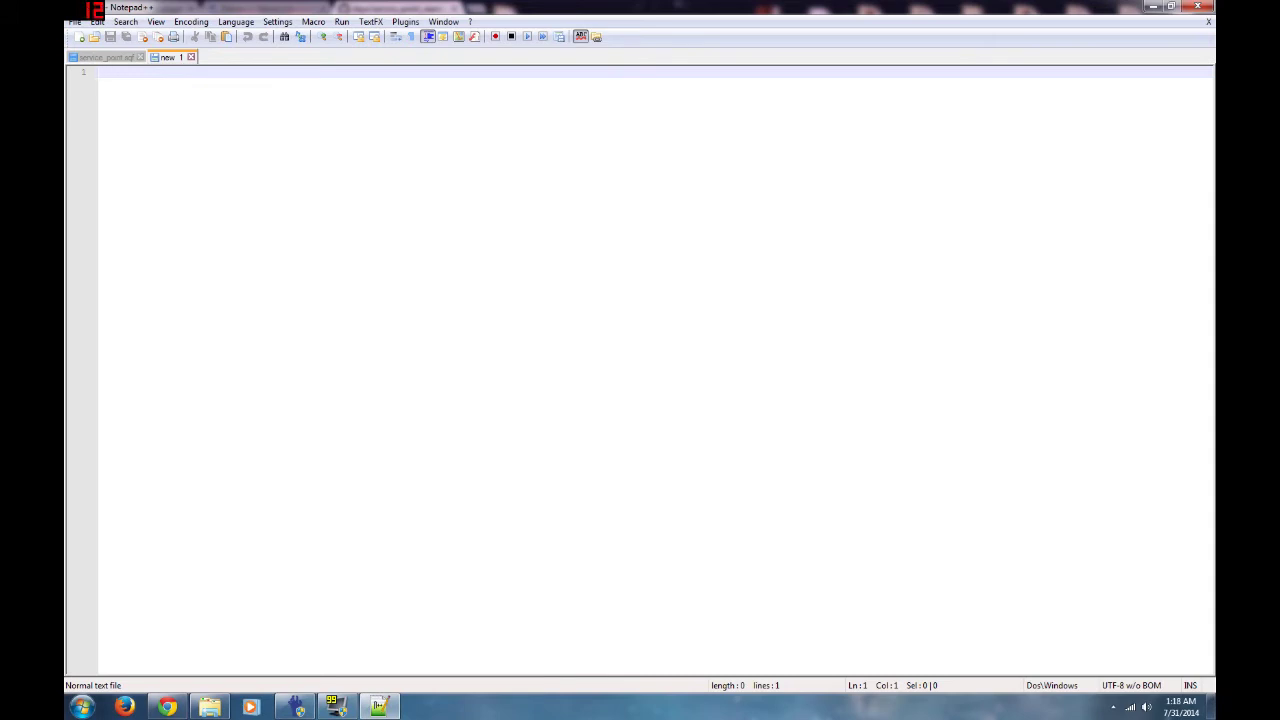
# - Switch to Chrome and copy the entire service_point_rearm.sqf code from the GitHub page
pyautogui.click(168, 707)
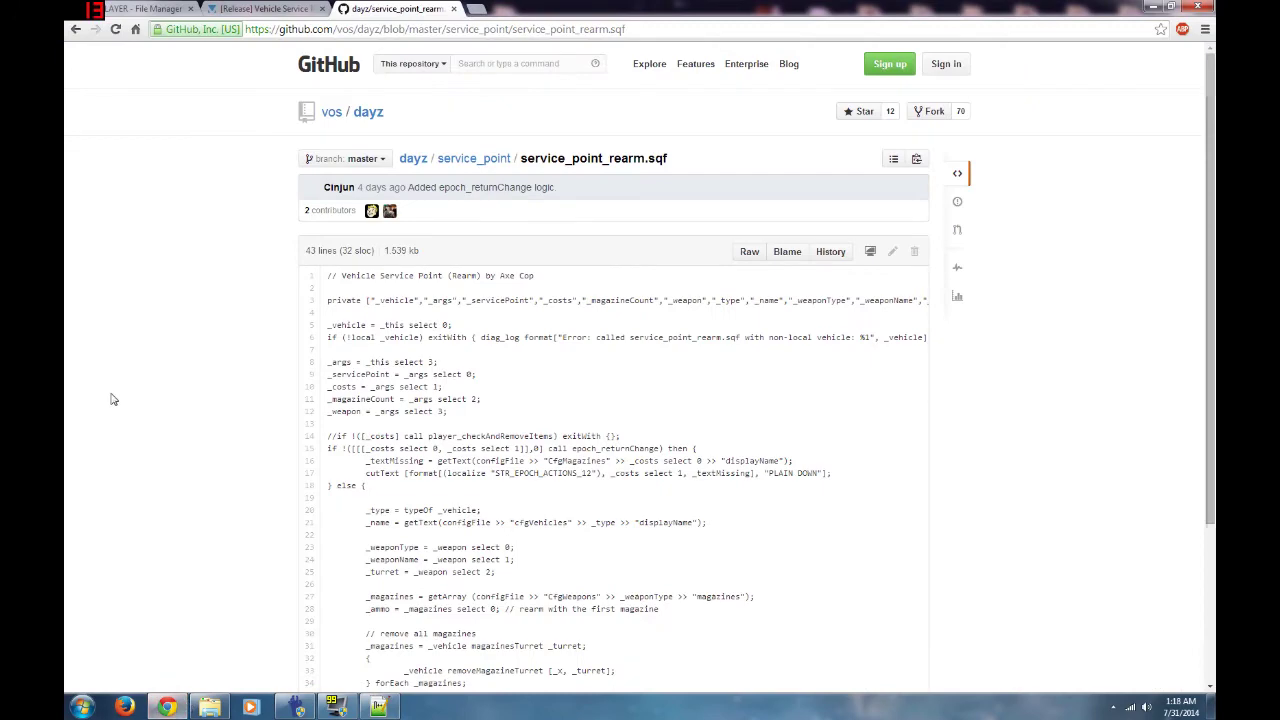
pyautogui.scroll(-3, 170, 424)
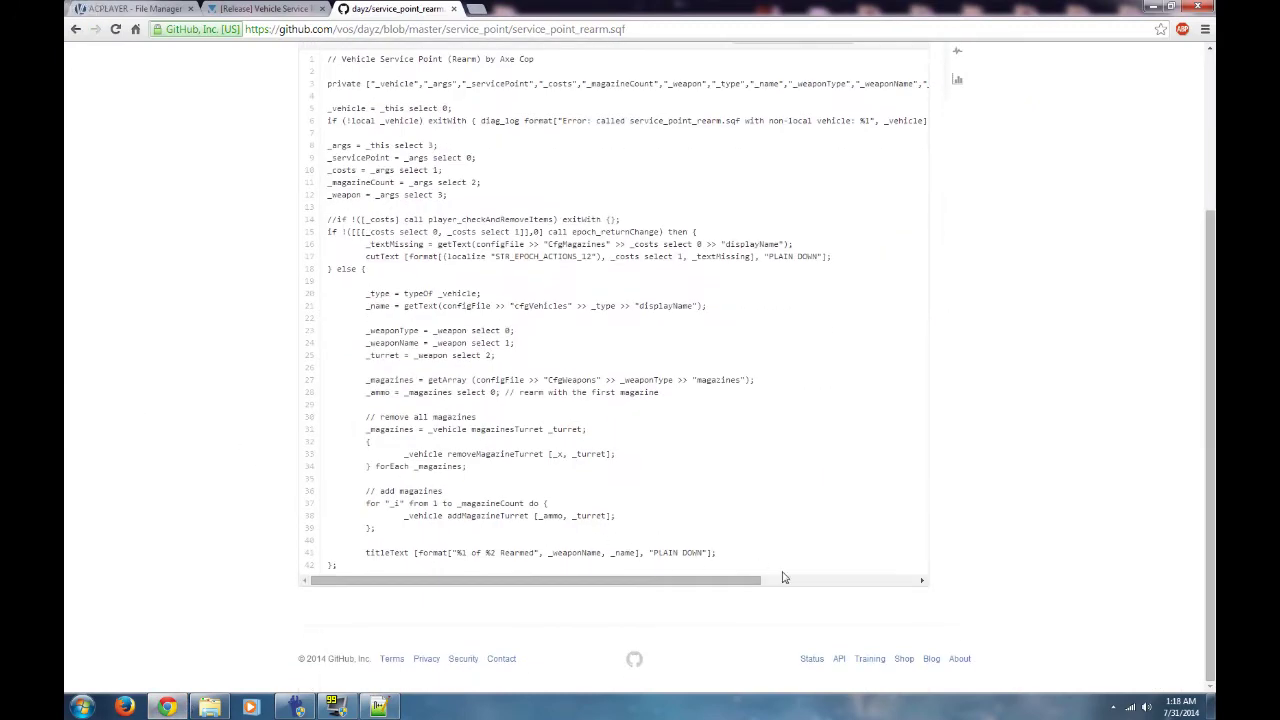
pyautogui.moveTo(385, 573); pyautogui.dragTo(327, 276)
pyautogui.rightClick(455, 322)
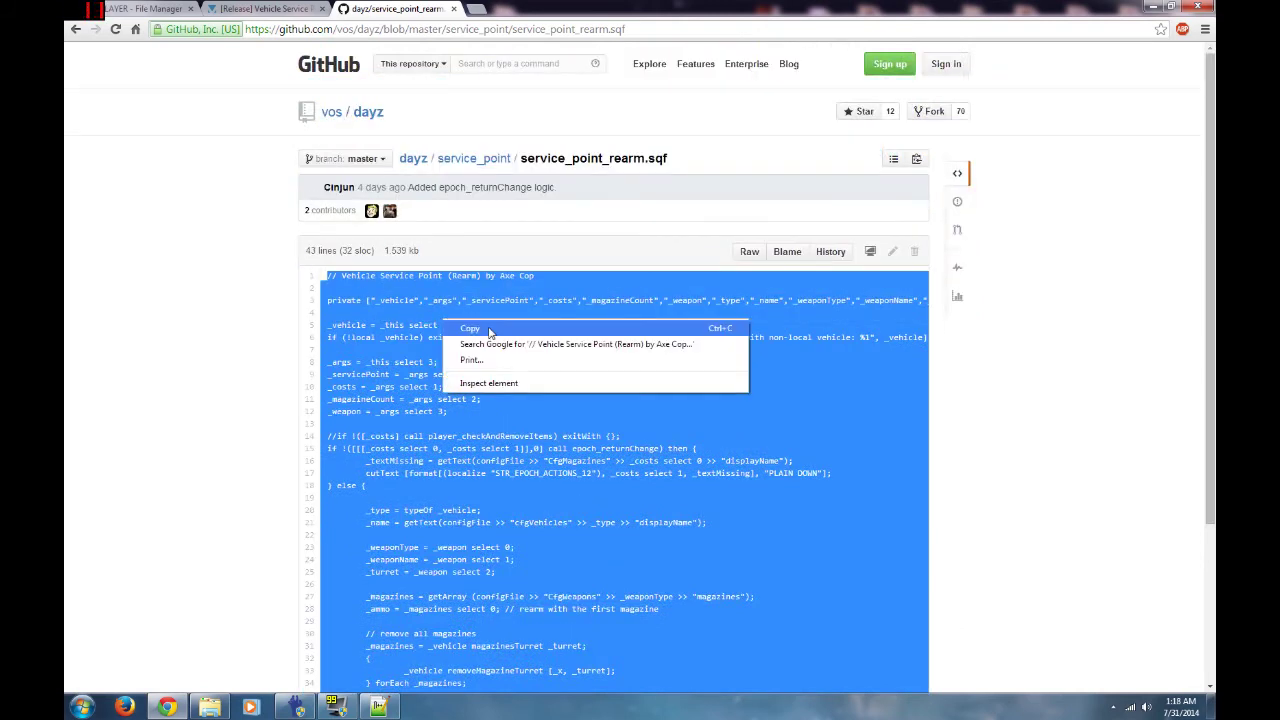
pyautogui.click(490, 330)
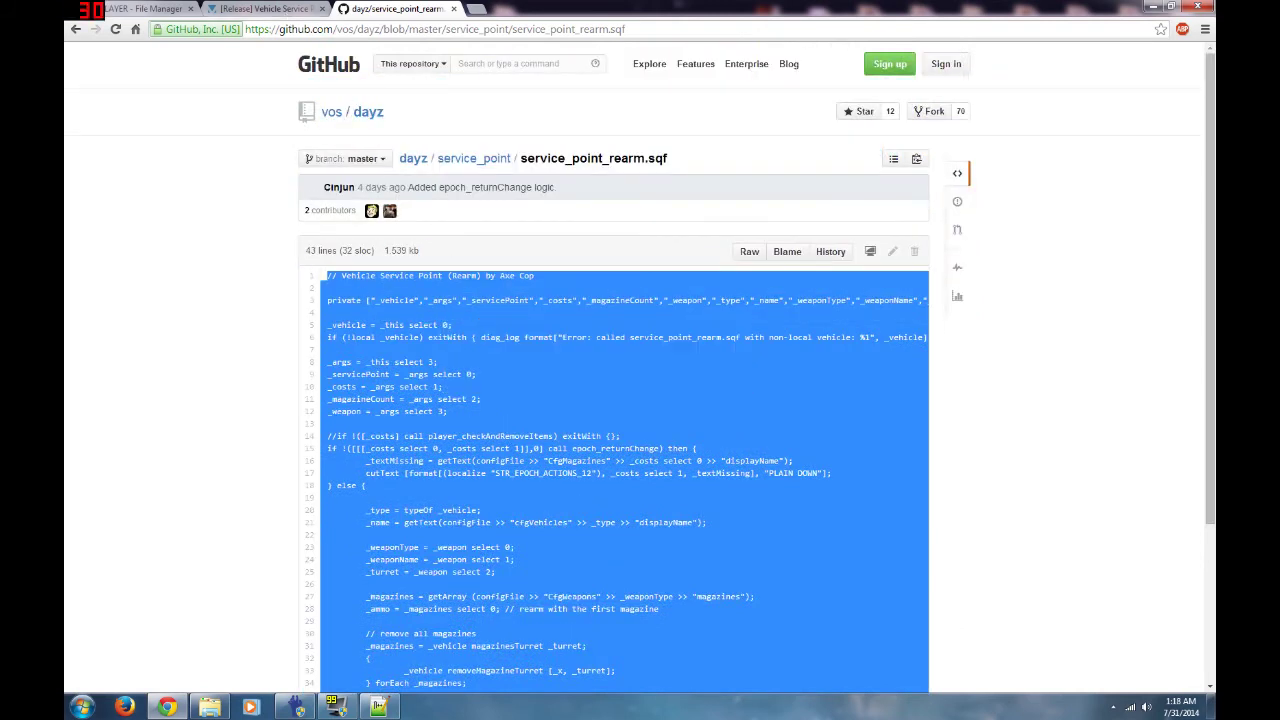
# - Switch to Notepad++, paste the copied rearm code into the empty document and start saving it under a new name
pyautogui.click(385, 708)
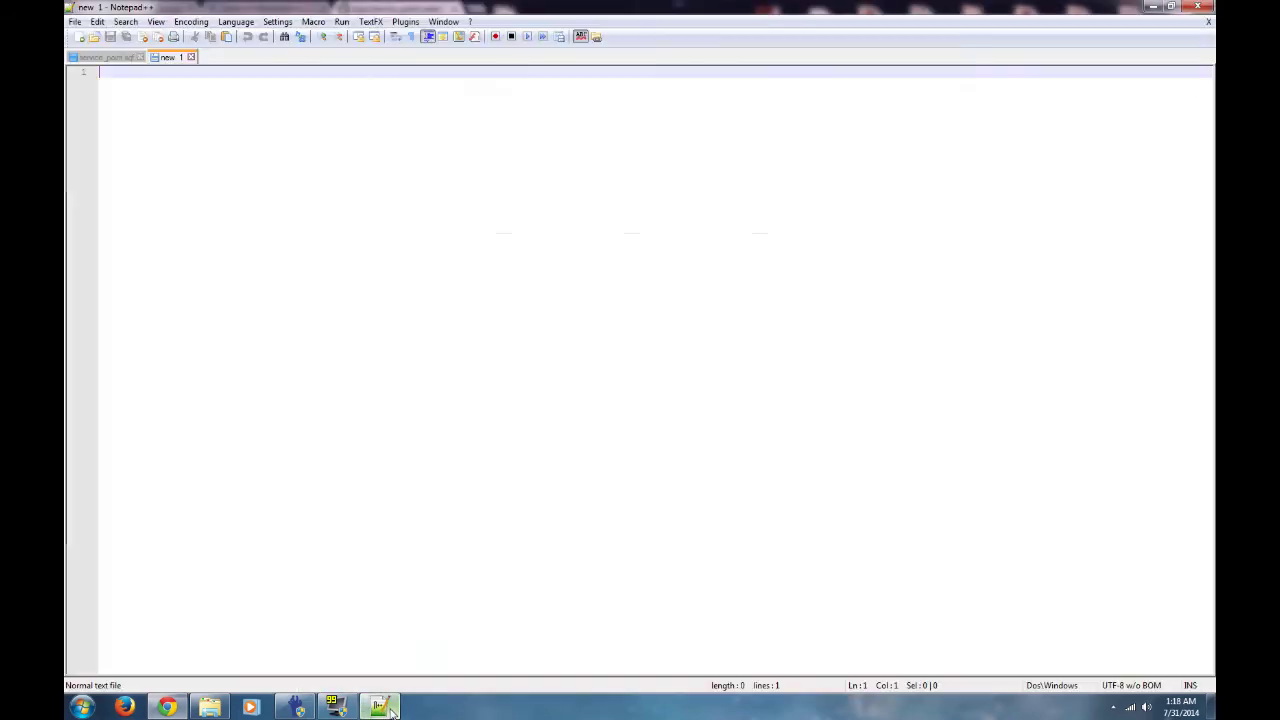
pyautogui.rightClick(106, 75)
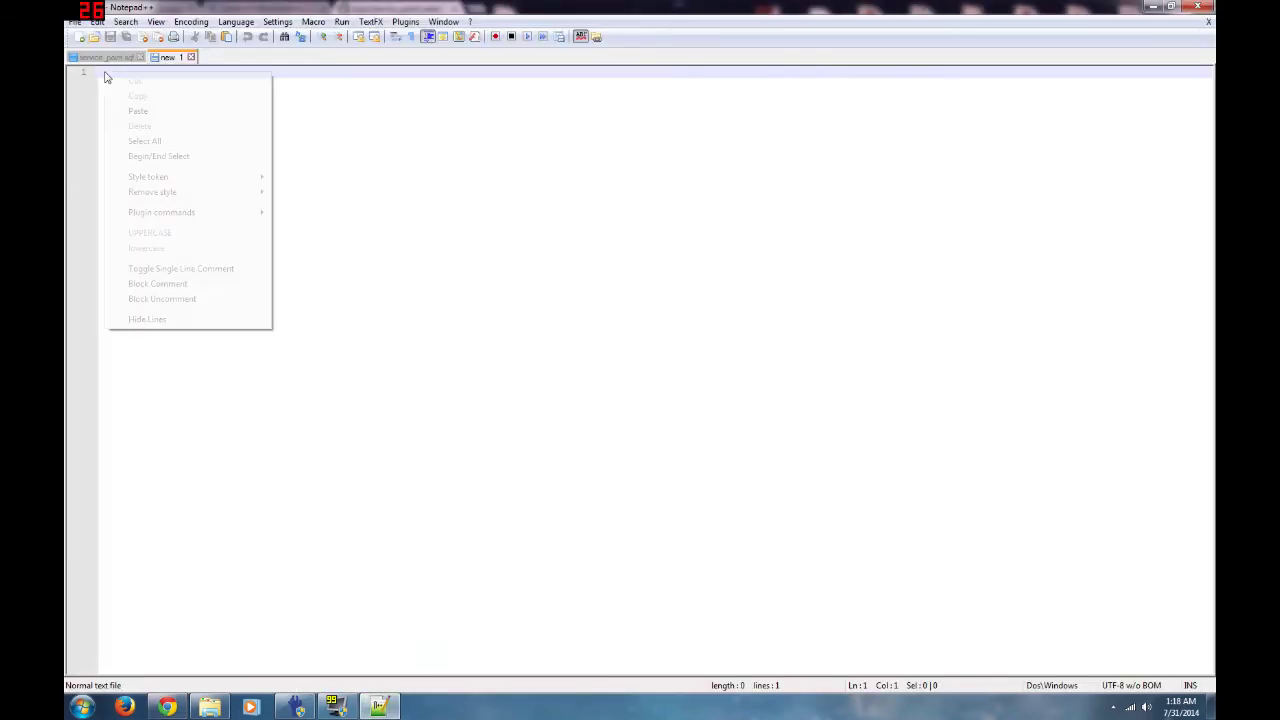
pyautogui.click(146, 111)
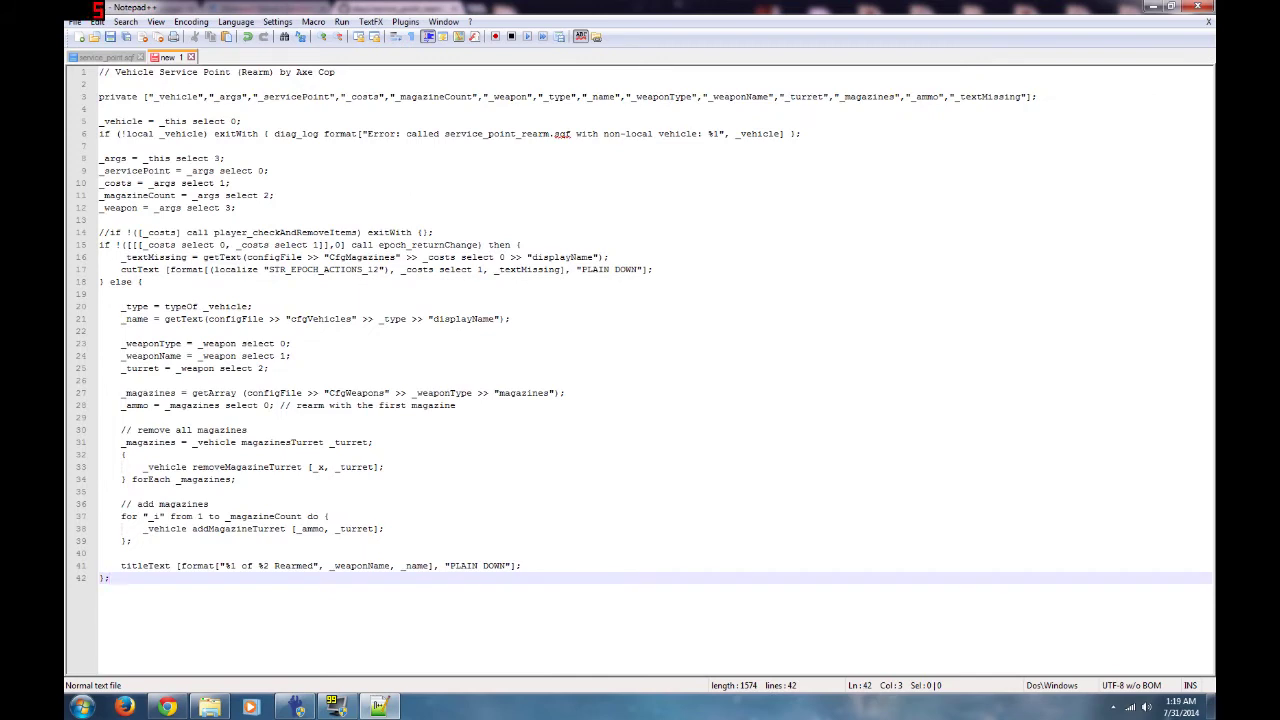
pyautogui.click(76, 22)
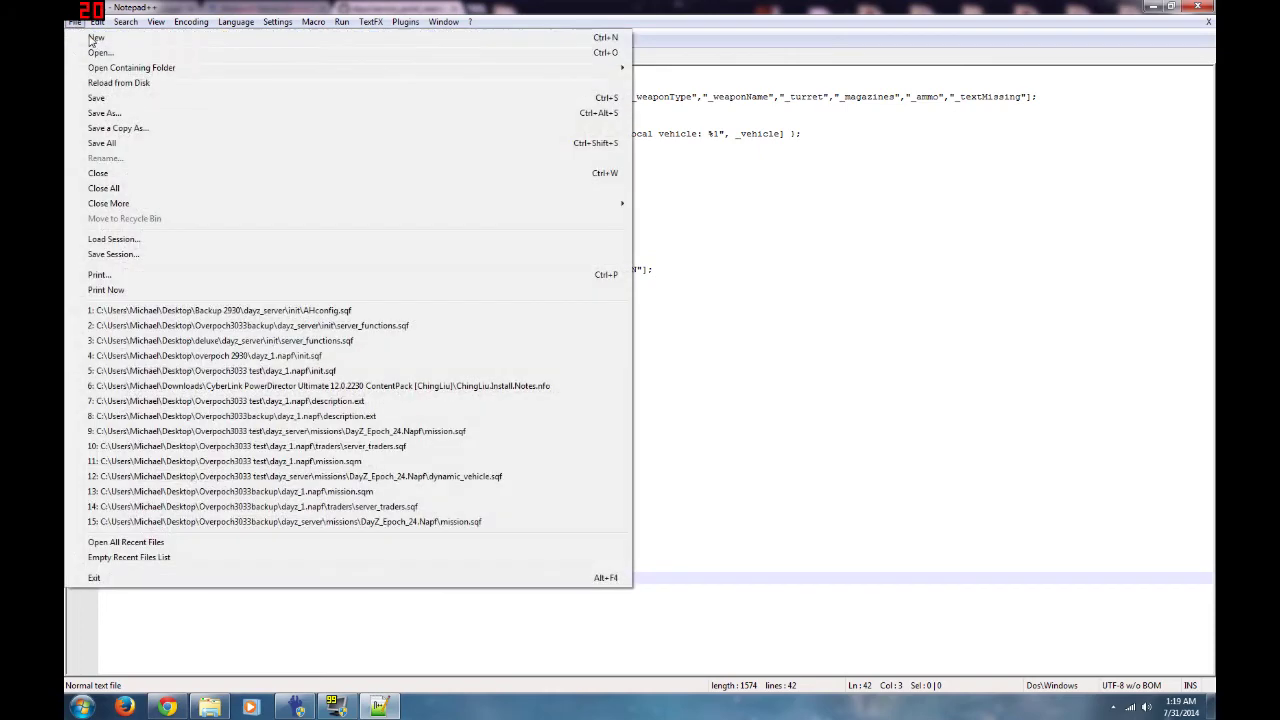
pyautogui.click(136, 116)
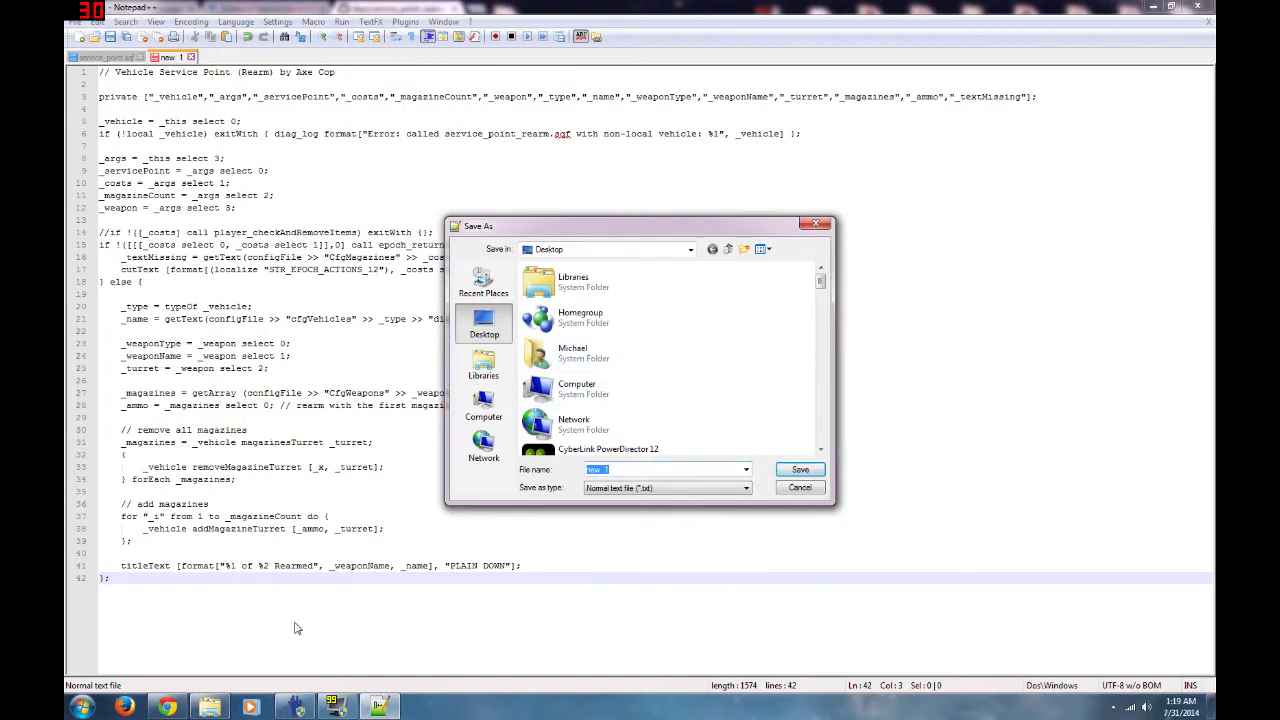
# - Switch to Chrome and copy the file name service_point_rearm.sqf from the GitHub page's path heading
pyautogui.click(168, 707)
pyautogui.click(688, 168)
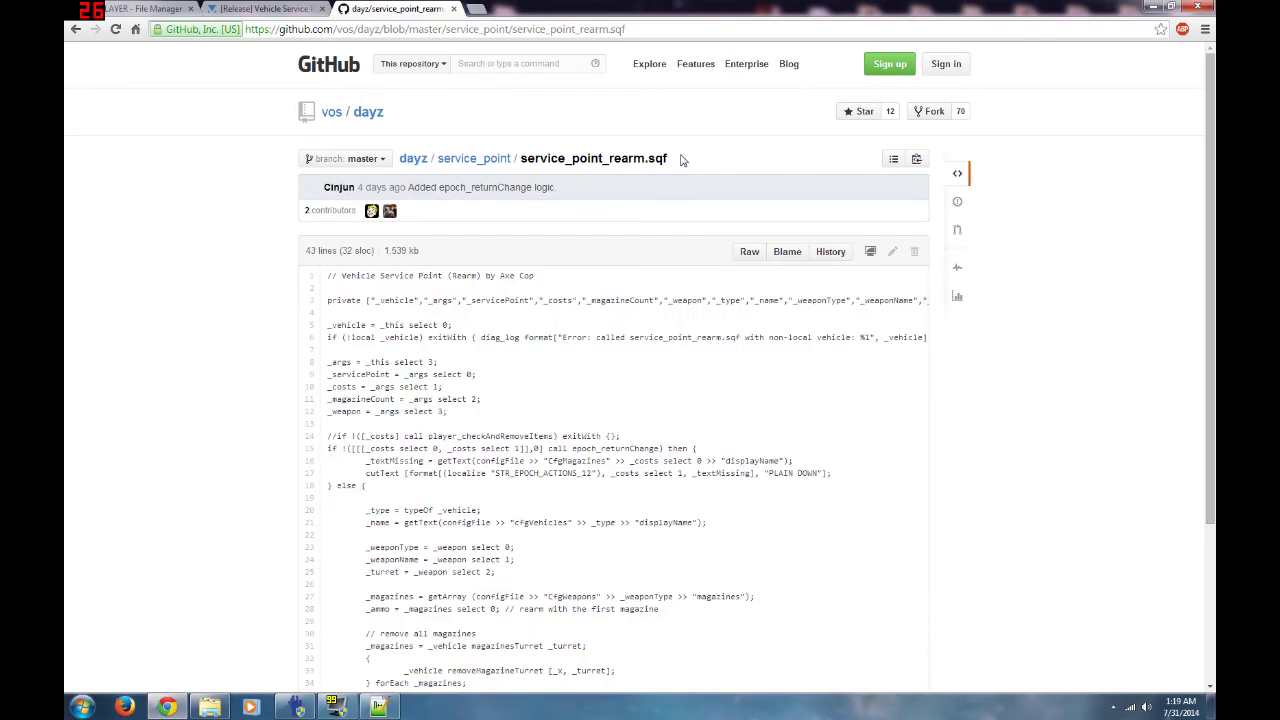
pyautogui.moveTo(680, 166); pyautogui.dragTo(518, 158)
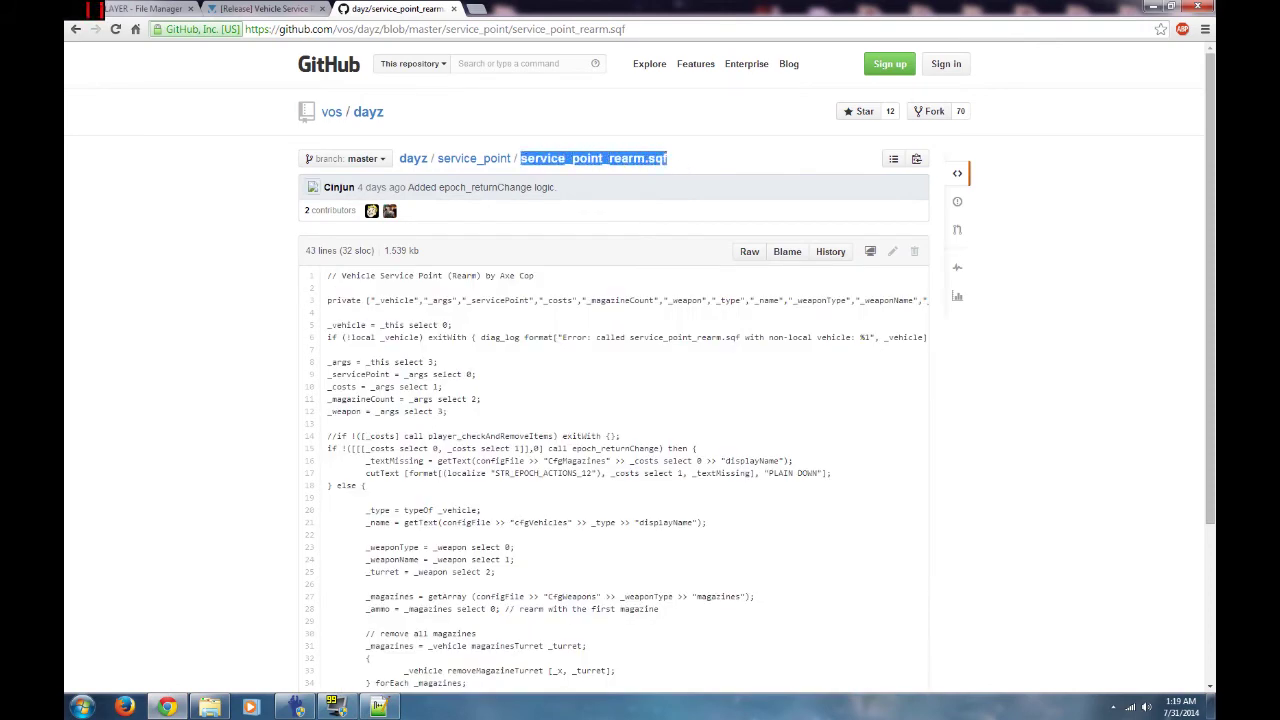
pyautogui.rightClick(545, 168)
pyautogui.click(577, 172)
# - Switch to Notepad++ and save the document on the Desktop as service_point_rearm.sqf, with All types as the file type
pyautogui.click(378, 707)
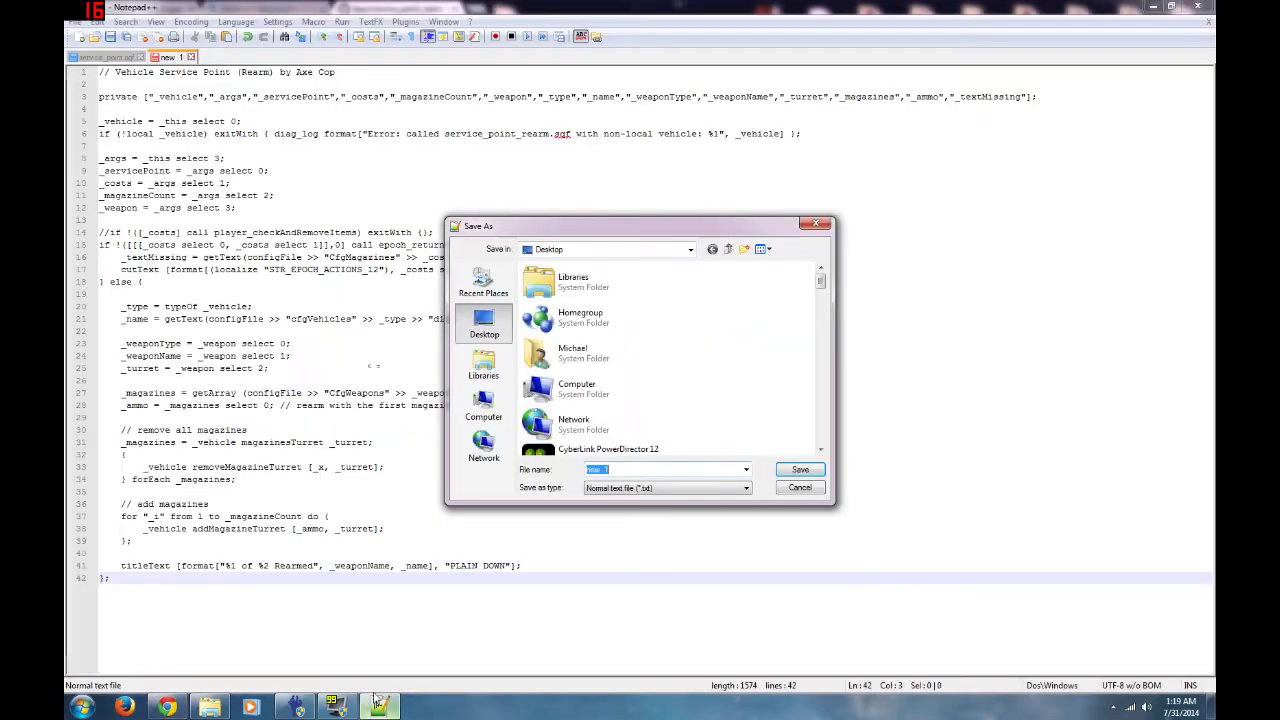
pyautogui.rightClick(601, 472)
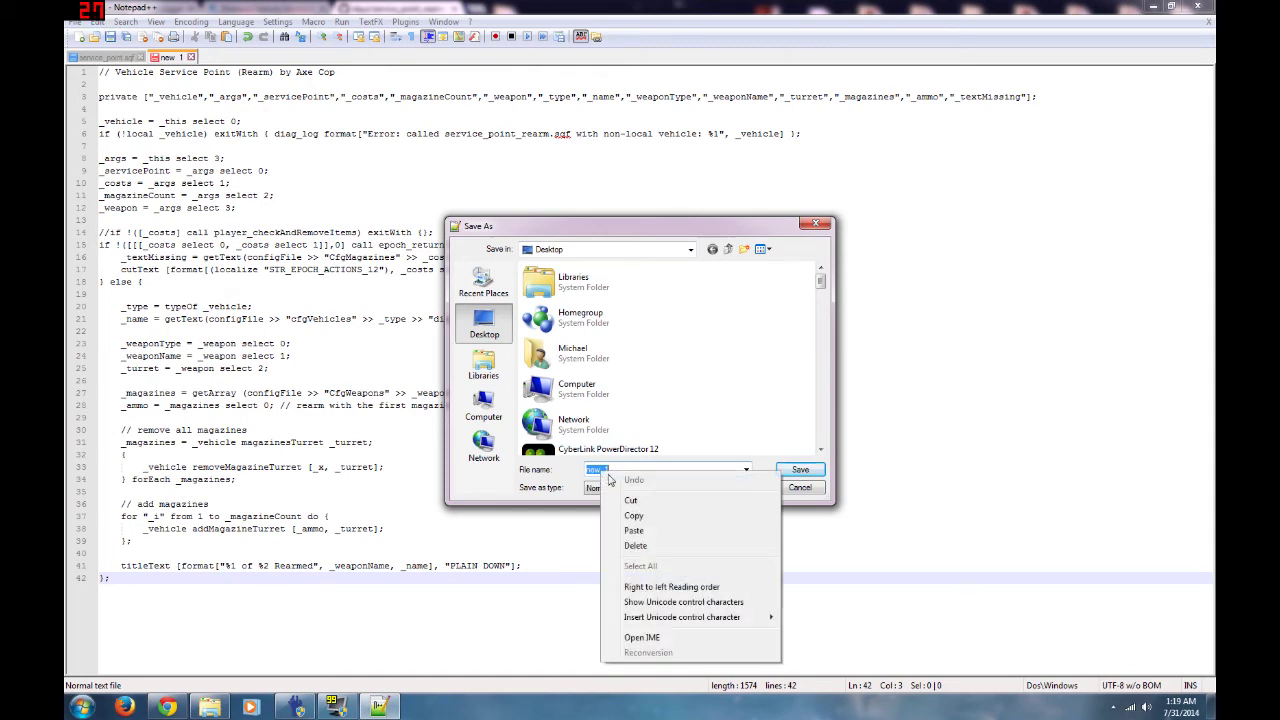
pyautogui.click(657, 538)
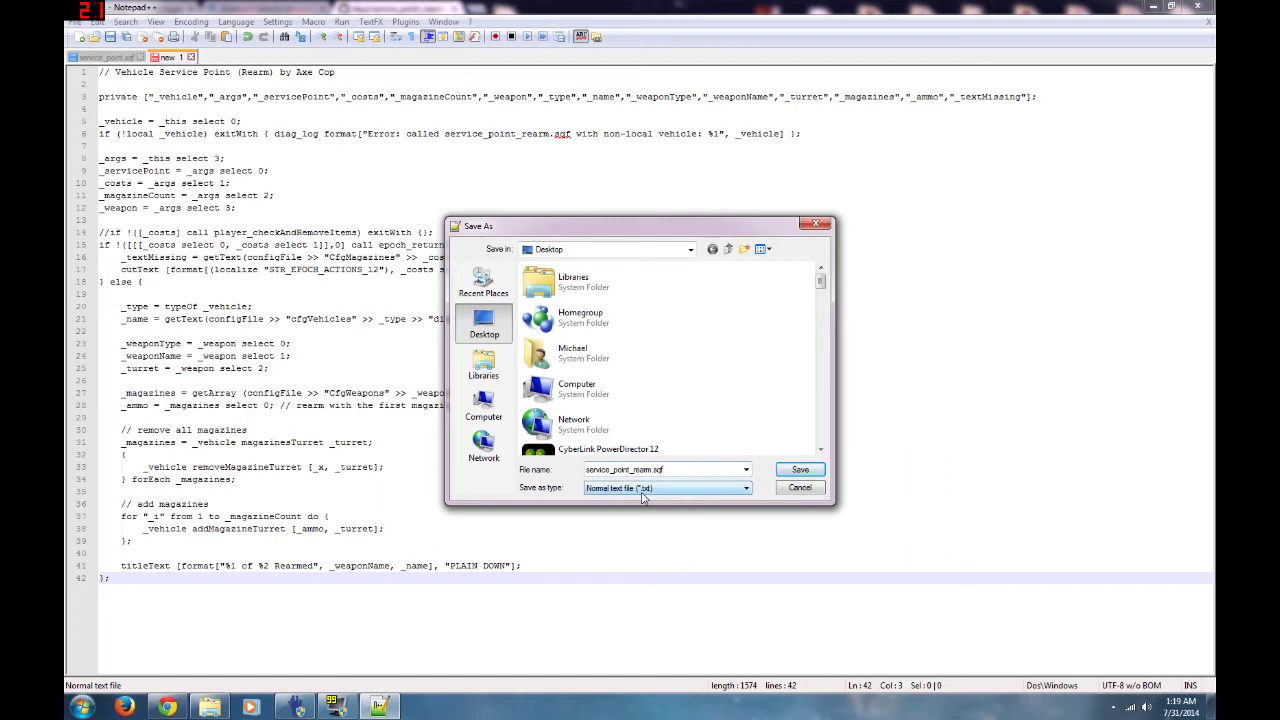
pyautogui.click(746, 490)
pyautogui.moveTo(843, 305); pyautogui.dragTo(843, 296)
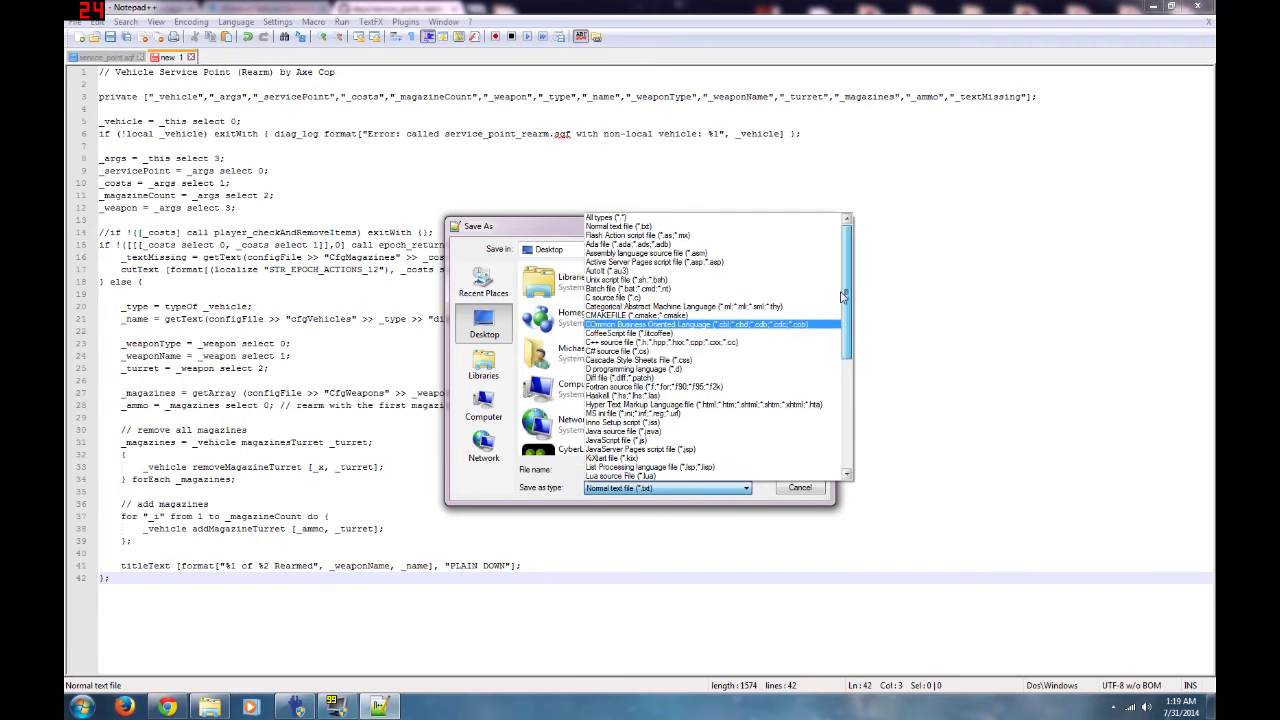
pyautogui.click(622, 218)
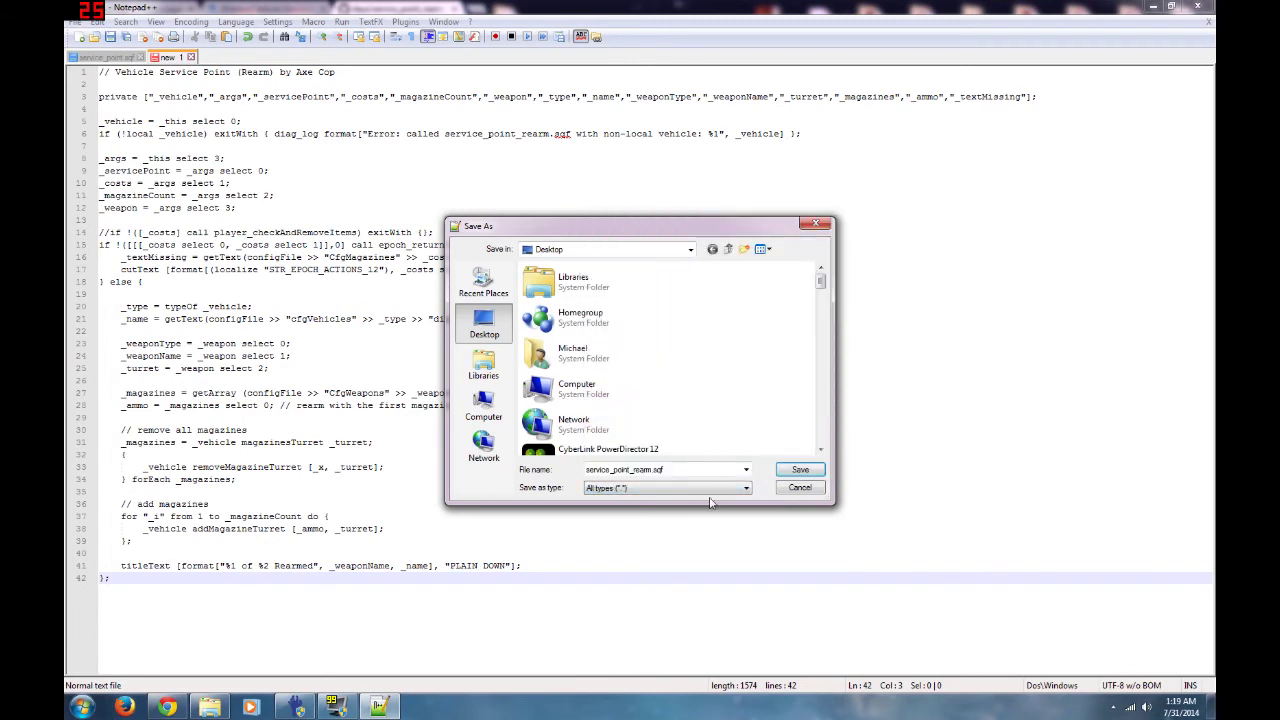
pyautogui.click(799, 470)
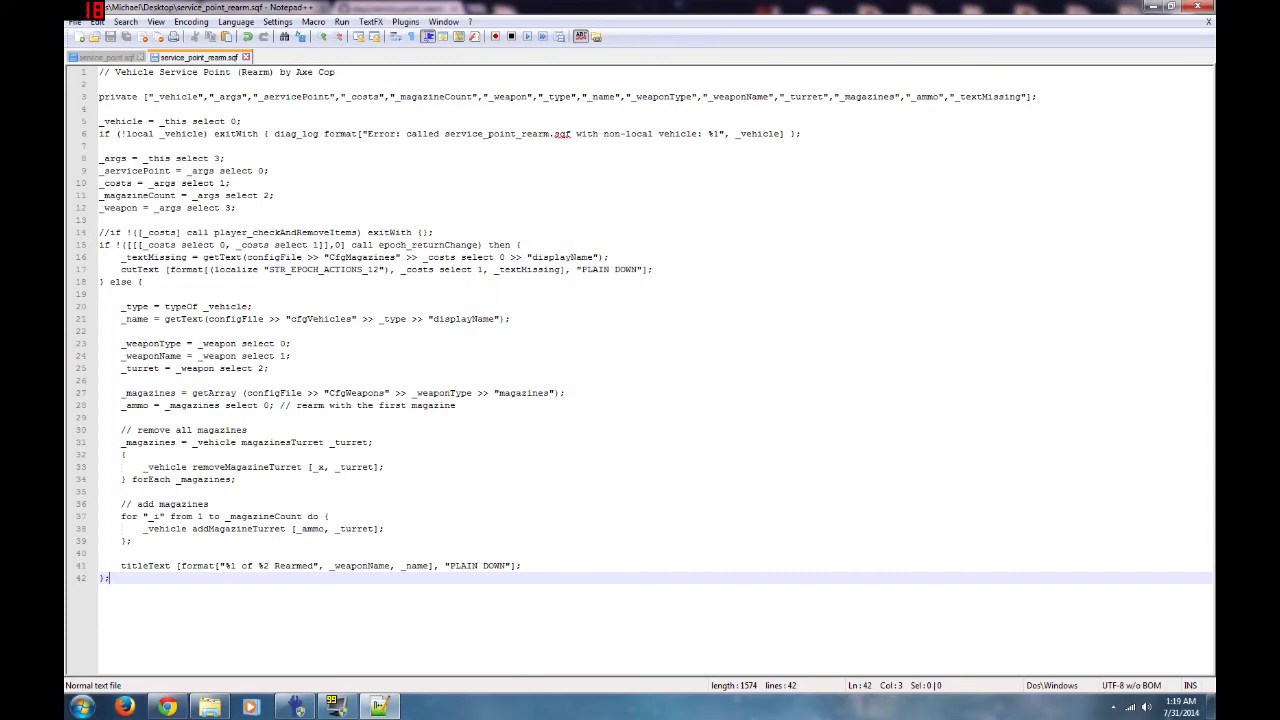
# - Create another empty document in Notepad++, and switch to Chrome with the rearm script's GitHub page
pyautogui.click(75, 22)
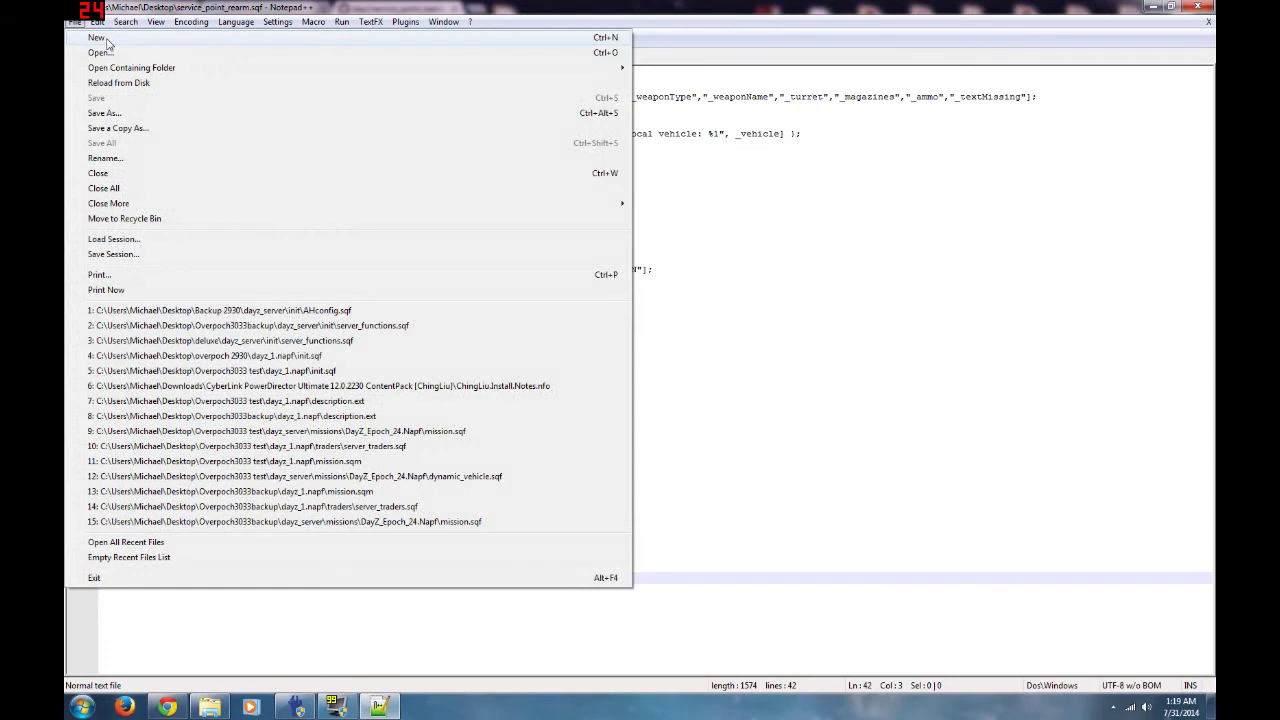
pyautogui.click(100, 38)
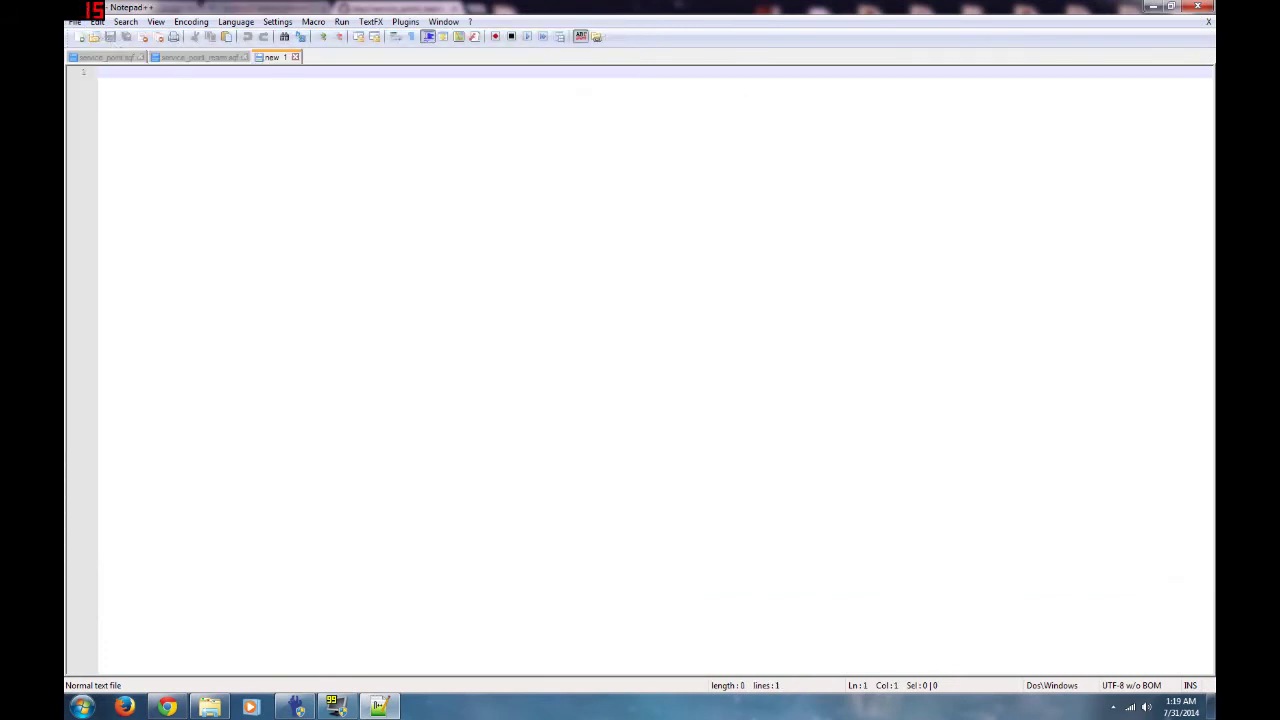
pyautogui.click(167, 707)
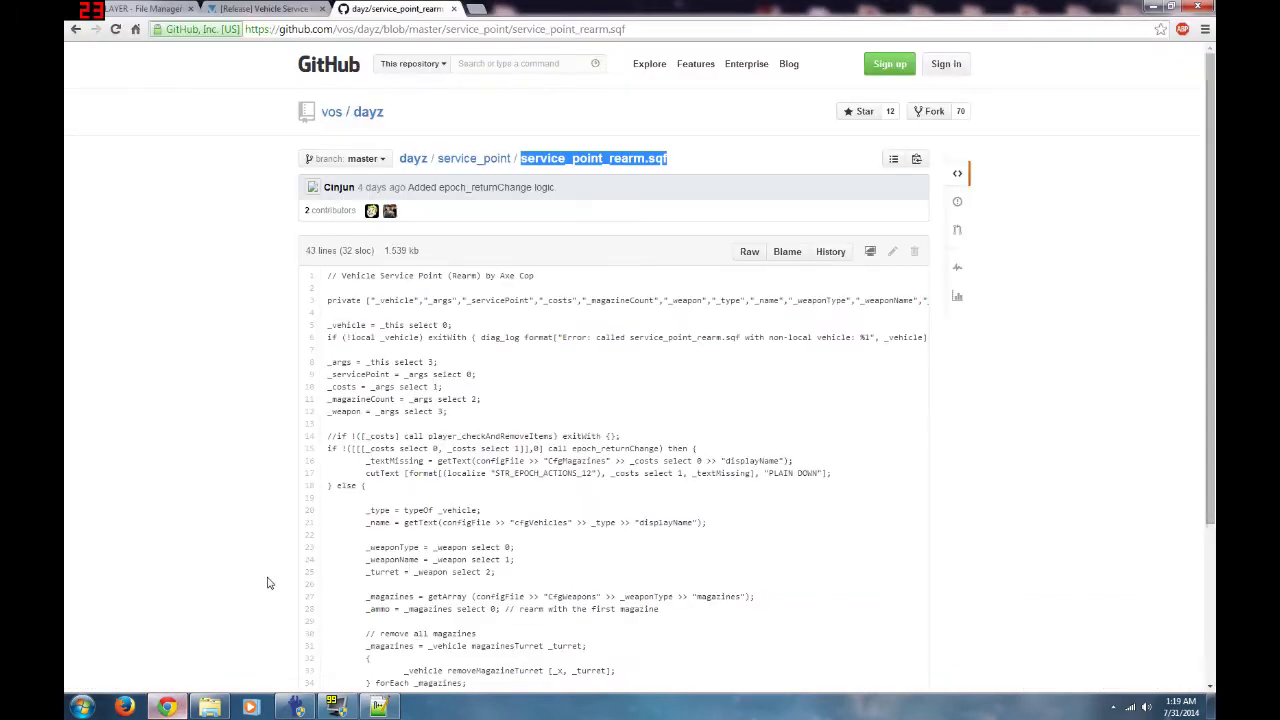
# - Open service_point_refuel.sqf from the service_point folder on GitHub and copy its entire code
pyautogui.click(75, 30)
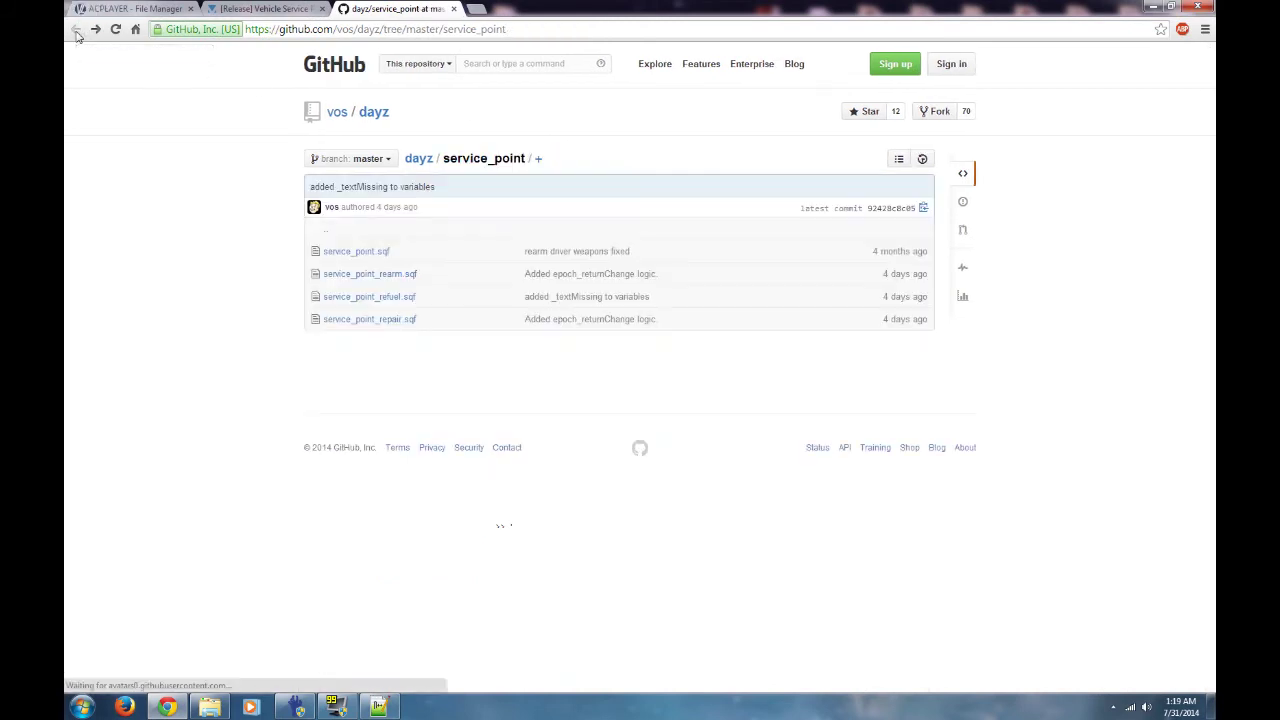
pyautogui.click(375, 300)
pyautogui.scroll(-3, 657, 427)
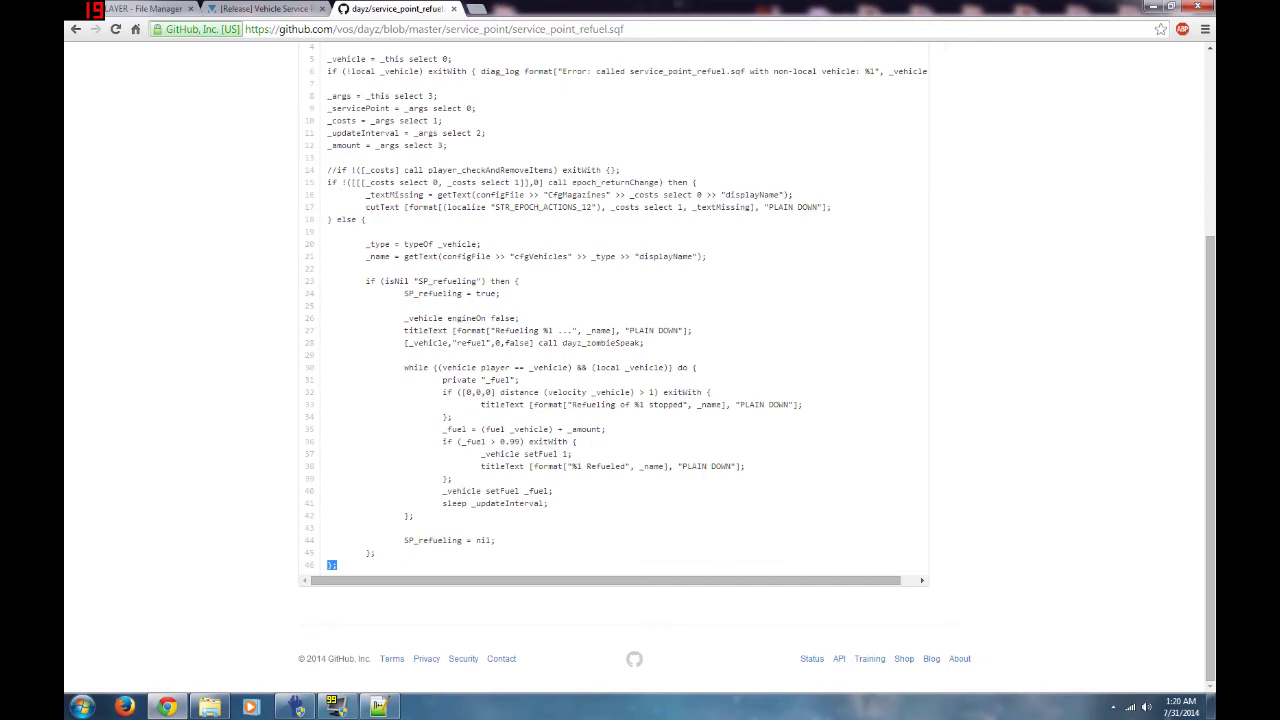
pyautogui.moveTo(337, 565); pyautogui.dragTo(328, 267)
pyautogui.rightClick(367, 308)
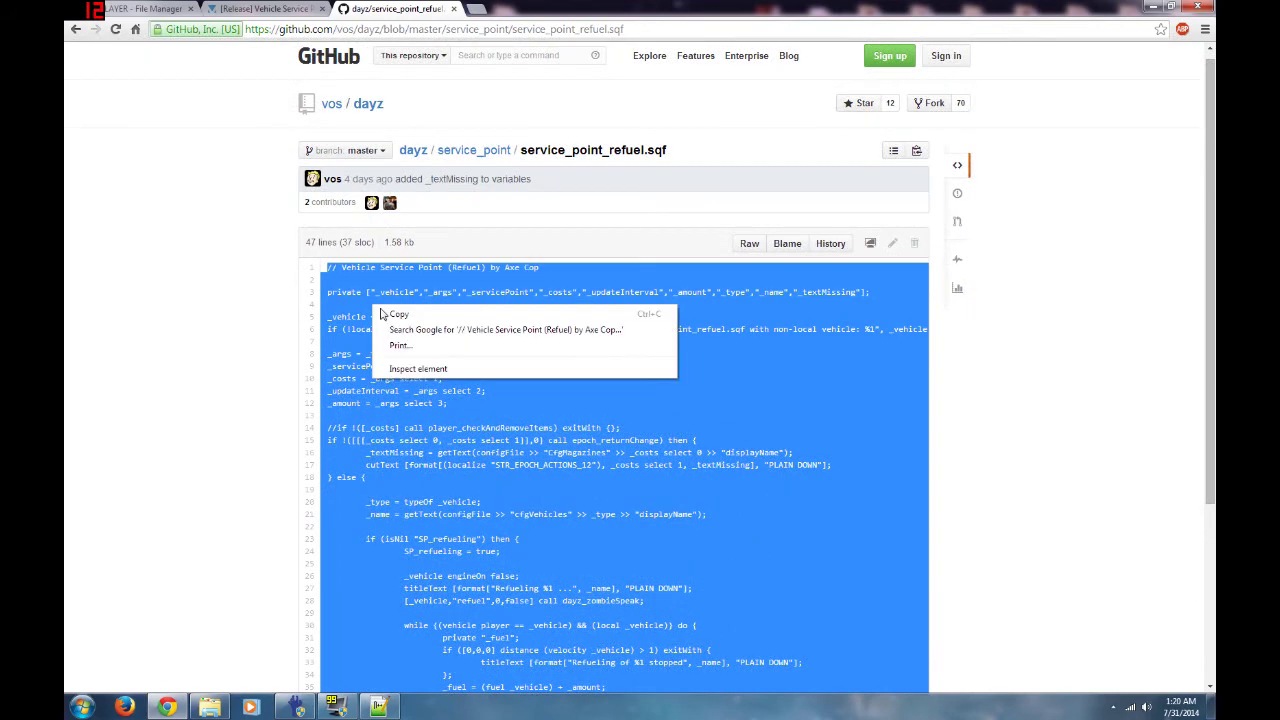
pyautogui.click(396, 314)
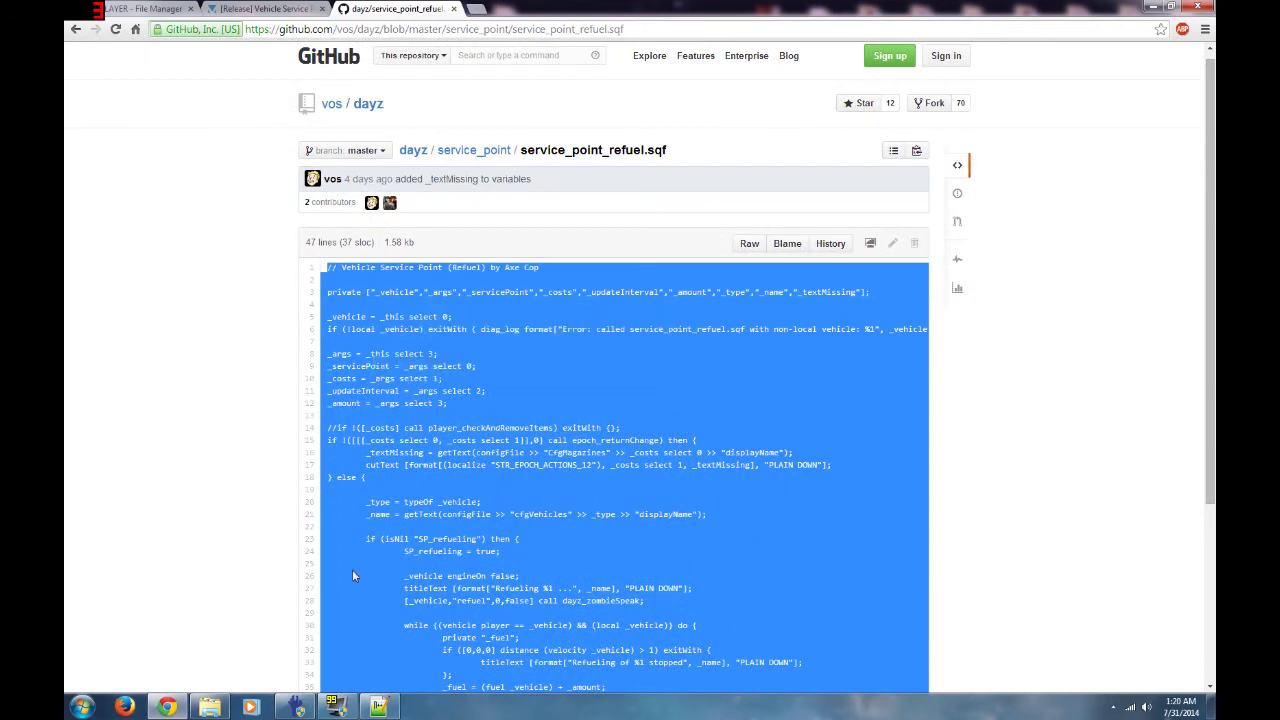
# - Switch to Notepad++, paste the copied refuel code into the empty document and start saving it under a new name
pyautogui.click(378, 707)
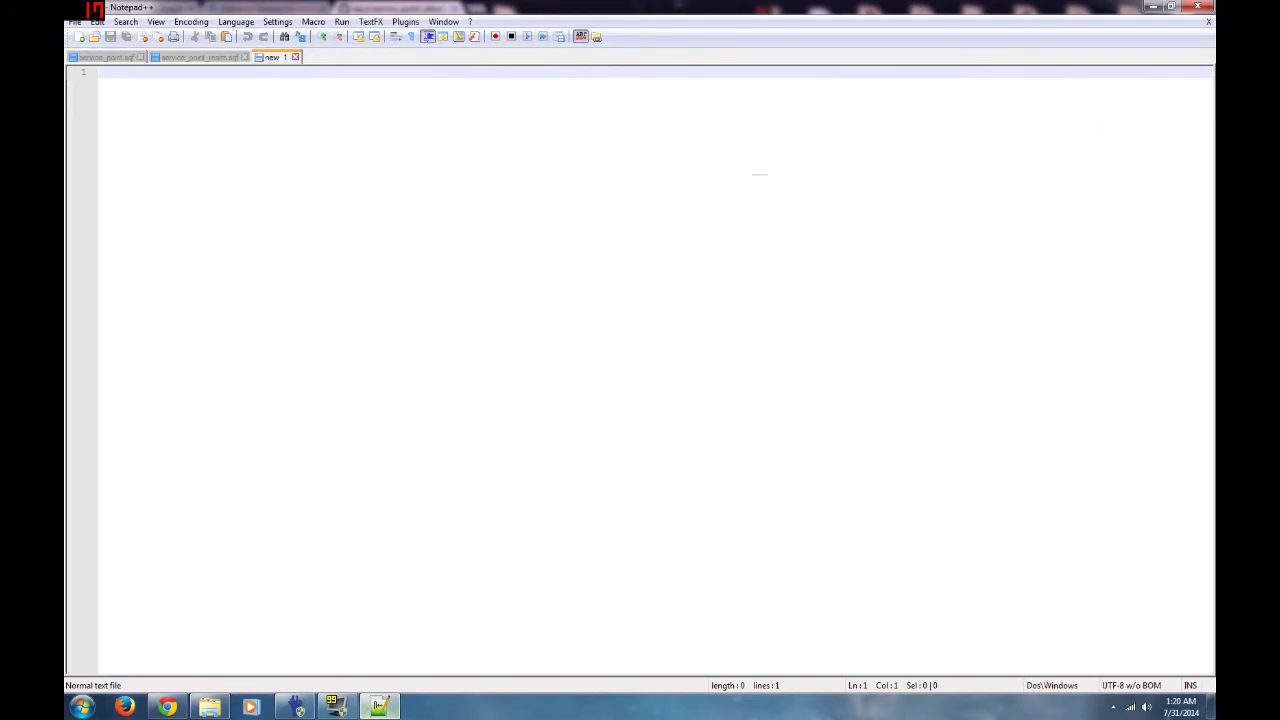
pyautogui.rightClick(109, 79)
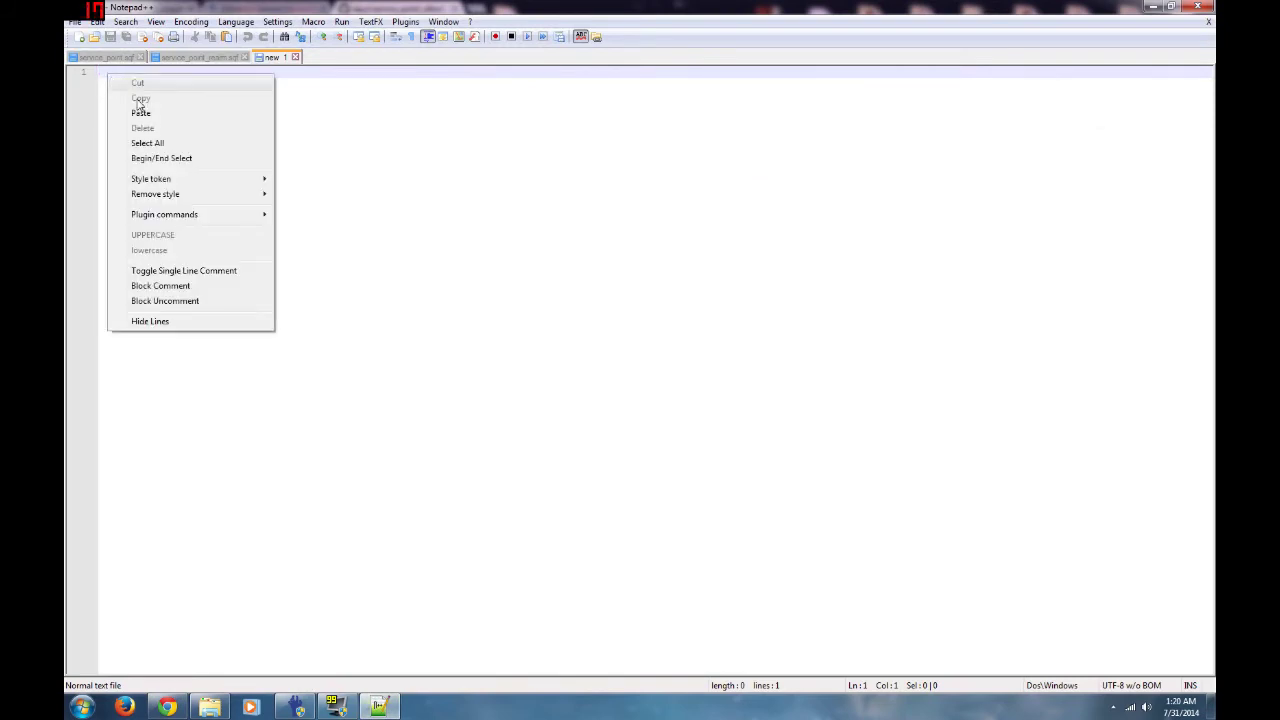
pyautogui.click(140, 115)
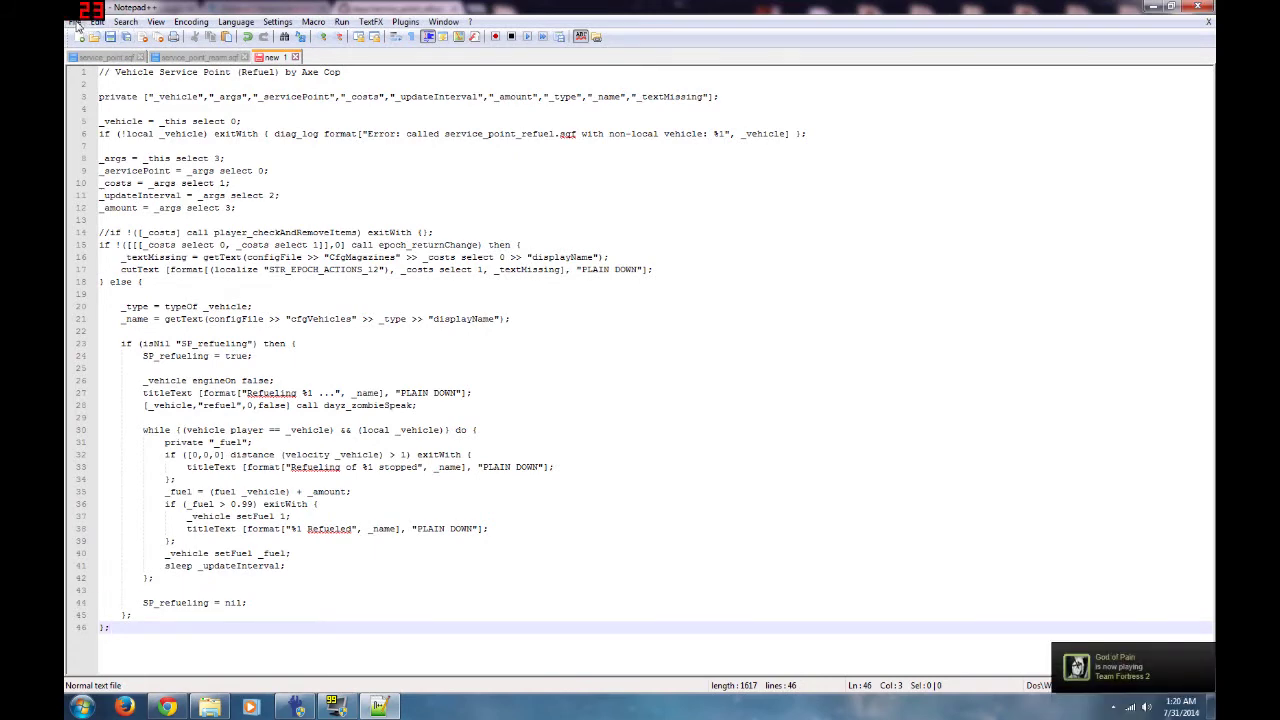
pyautogui.click(76, 22)
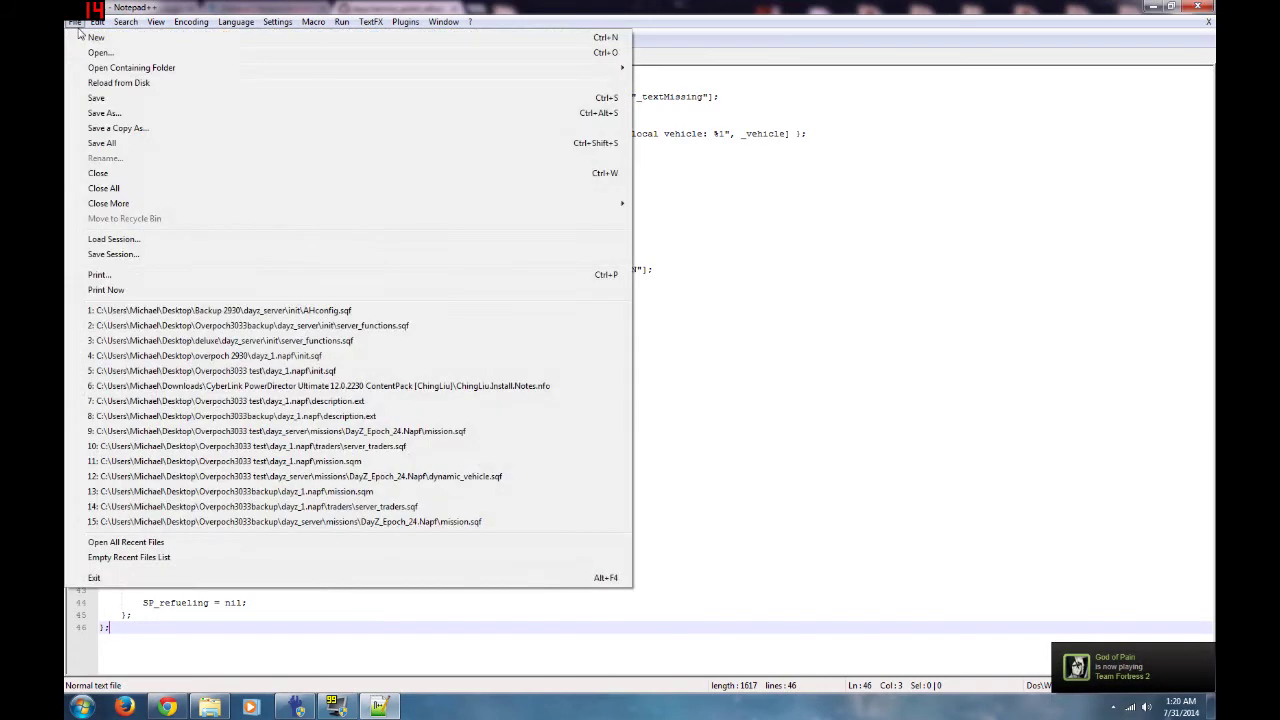
pyautogui.click(123, 118)
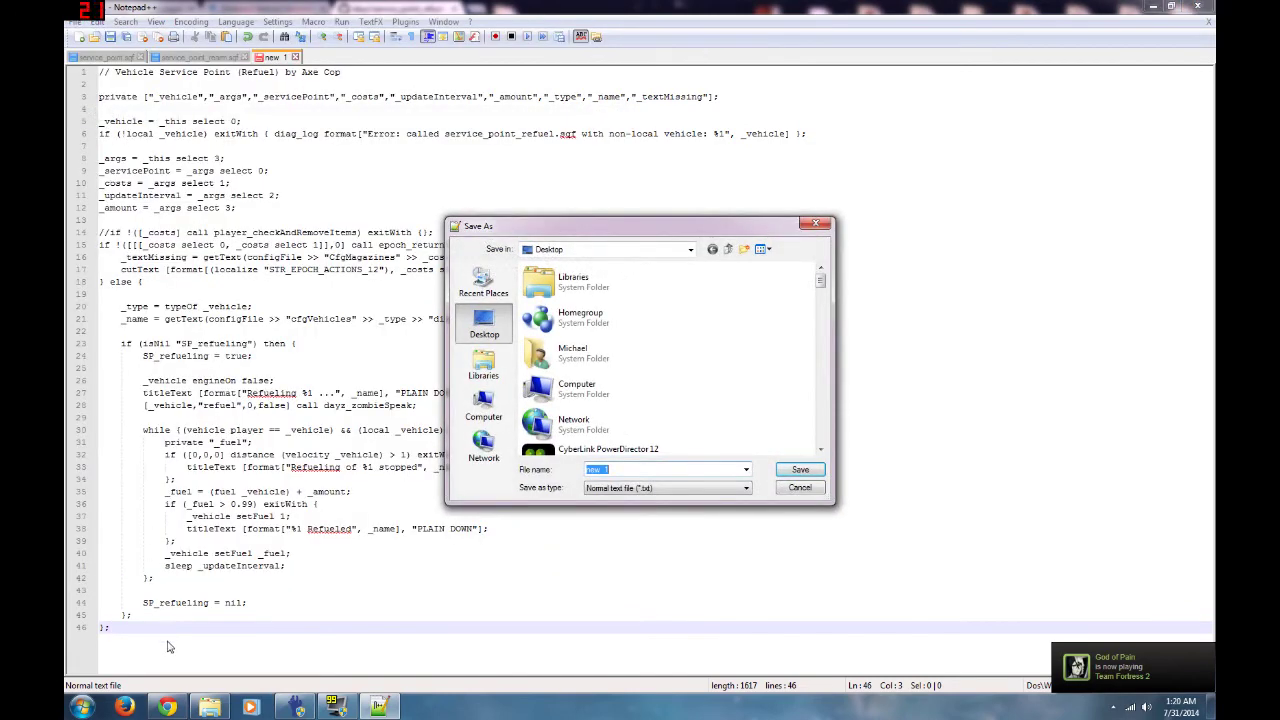
# - Switch to Chrome and copy the file name service_point_refuel.sqf from the GitHub page's path heading
pyautogui.click(168, 706)
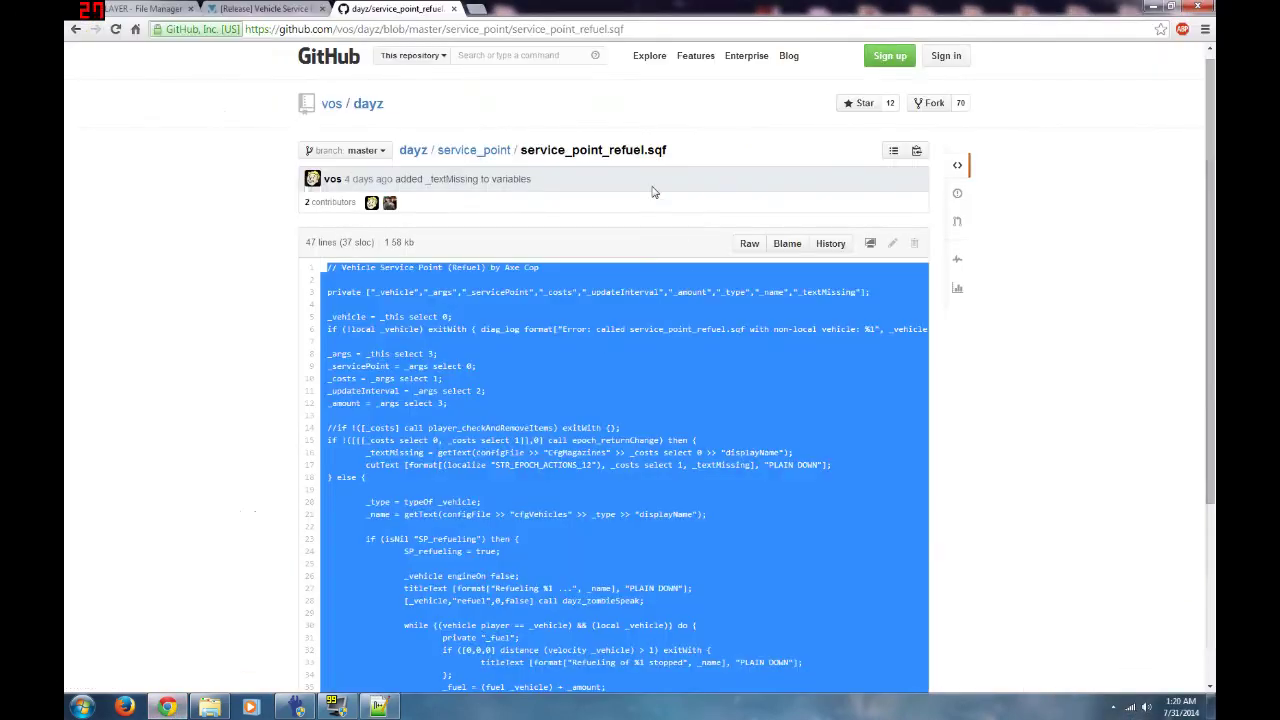
pyautogui.moveTo(675, 157); pyautogui.dragTo(520, 151)
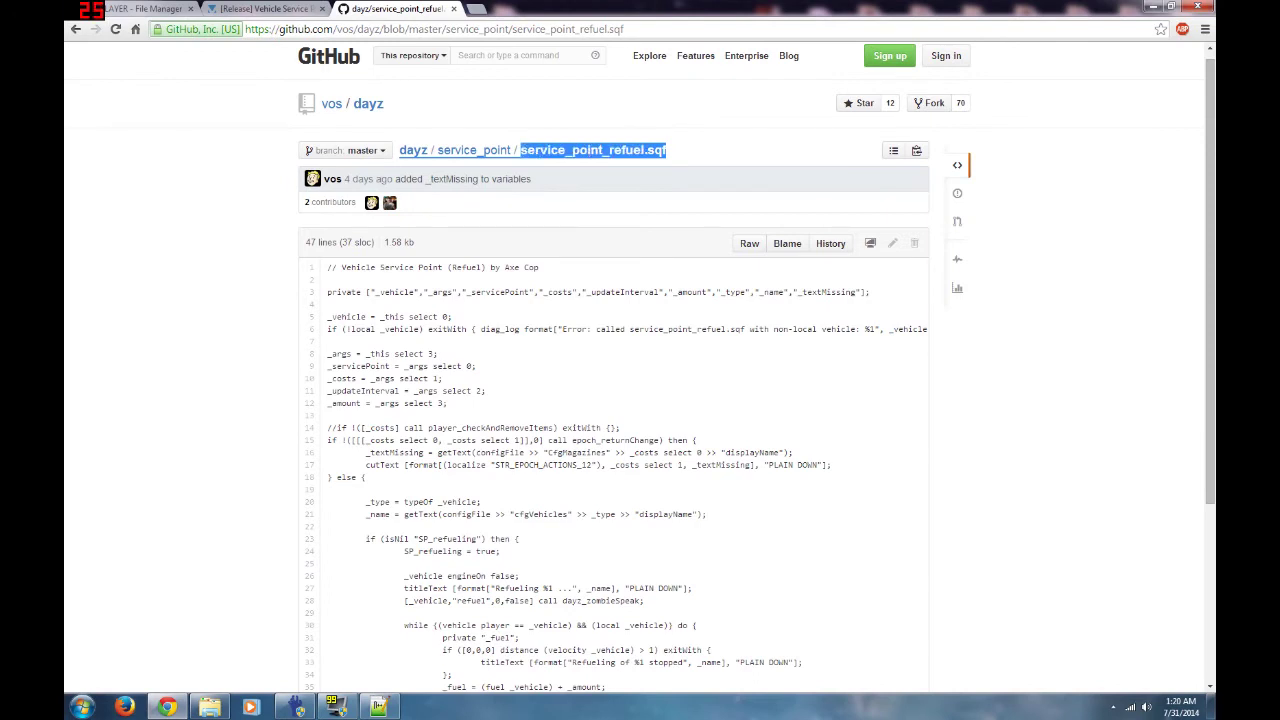
pyautogui.rightClick(542, 152)
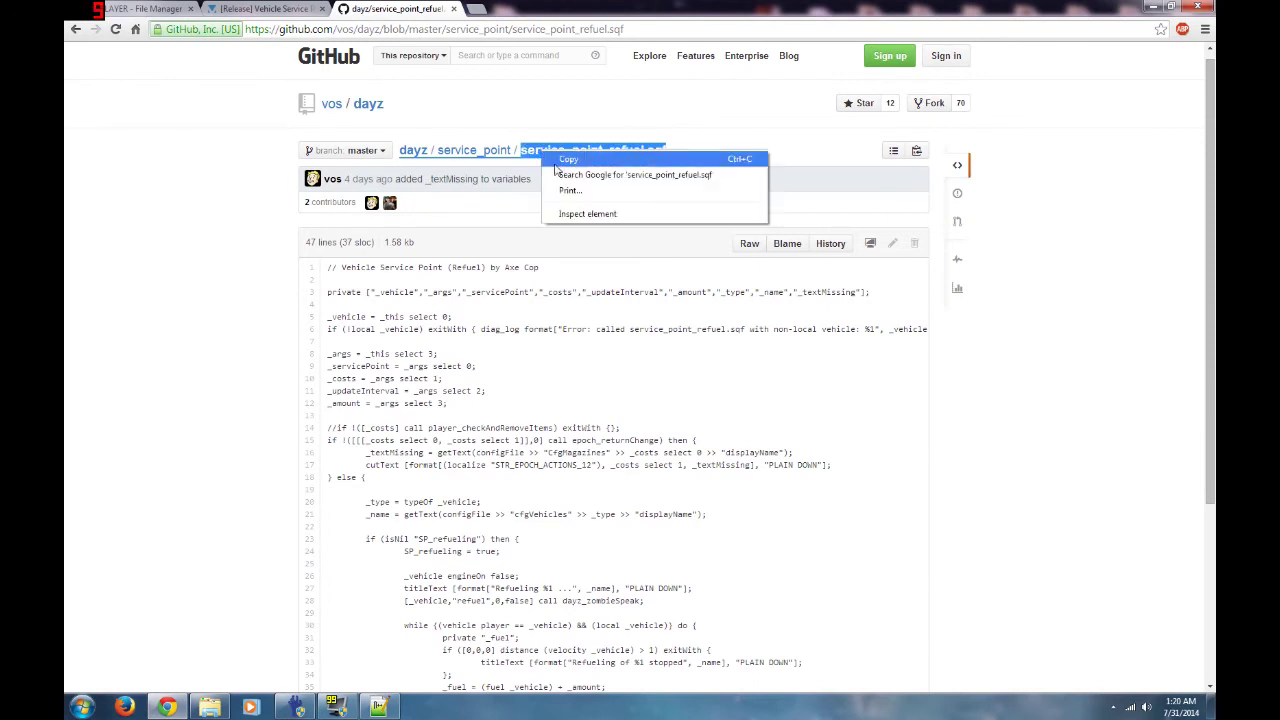
pyautogui.click(558, 164)
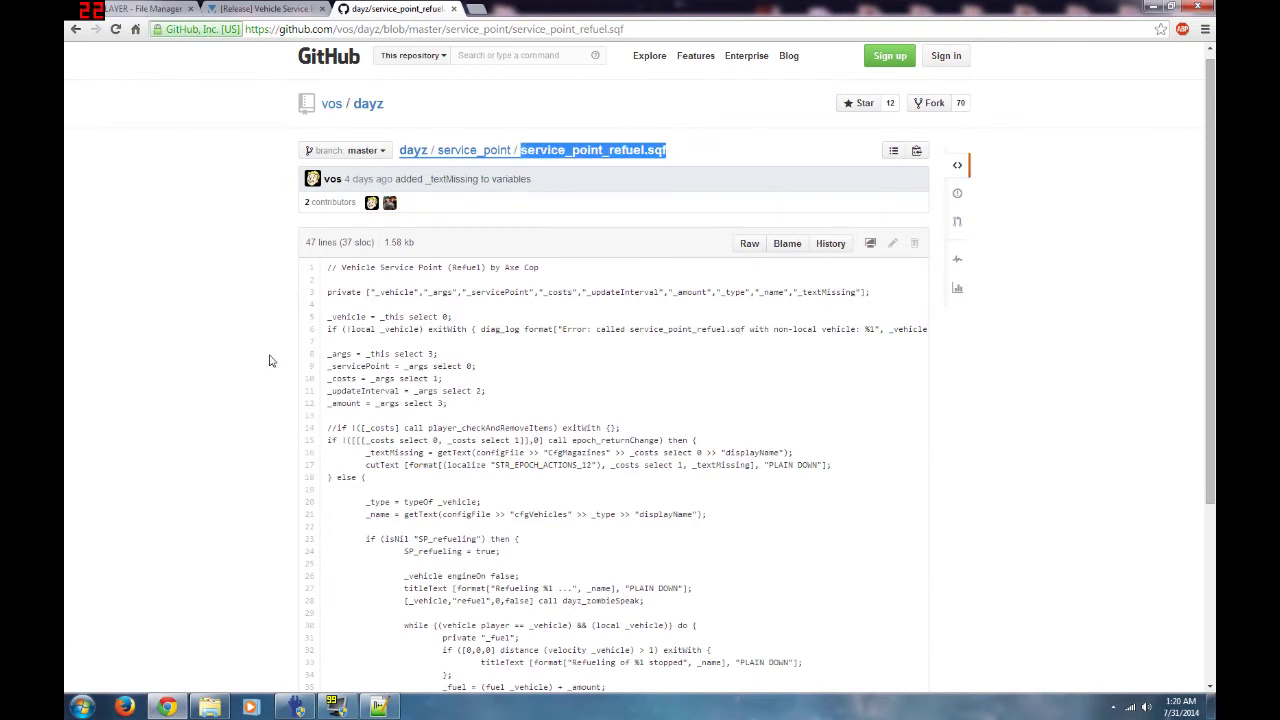
# - Switch to Notepad++ and save the document on the Desktop as service_point_refuel.sqf, with All types as the file type
pyautogui.click(377, 708)
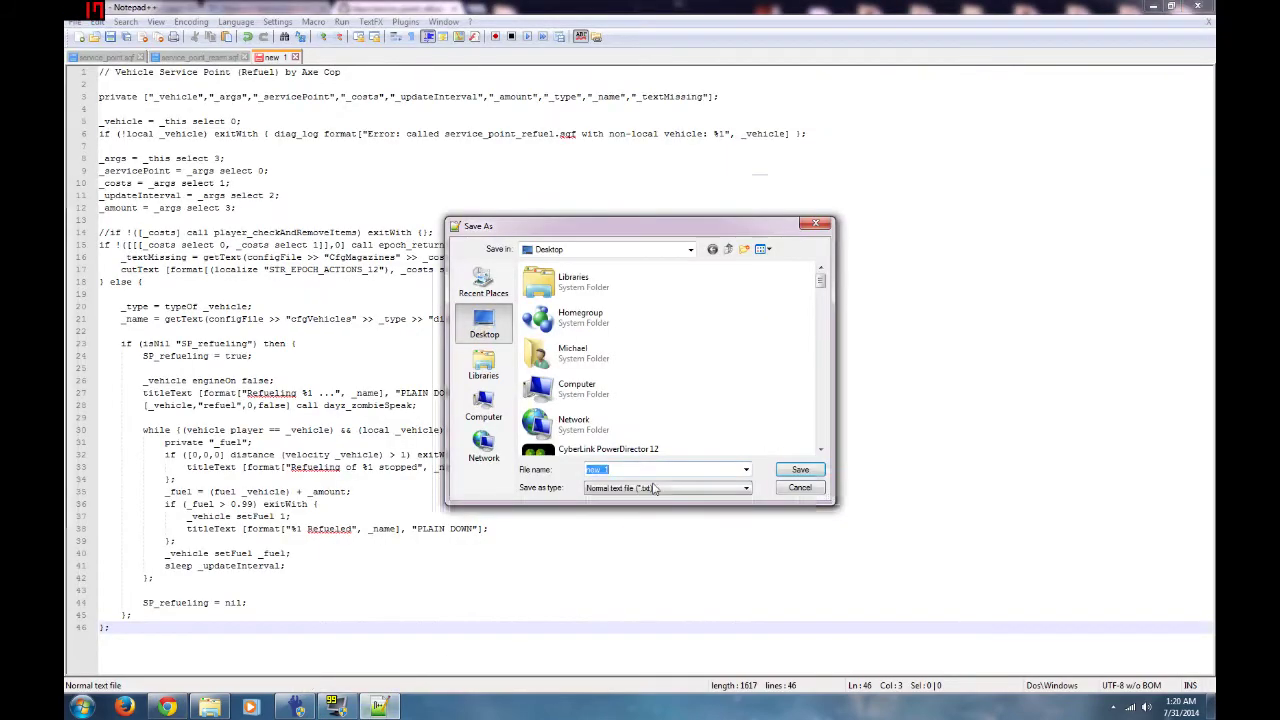
pyautogui.rightClick(603, 468)
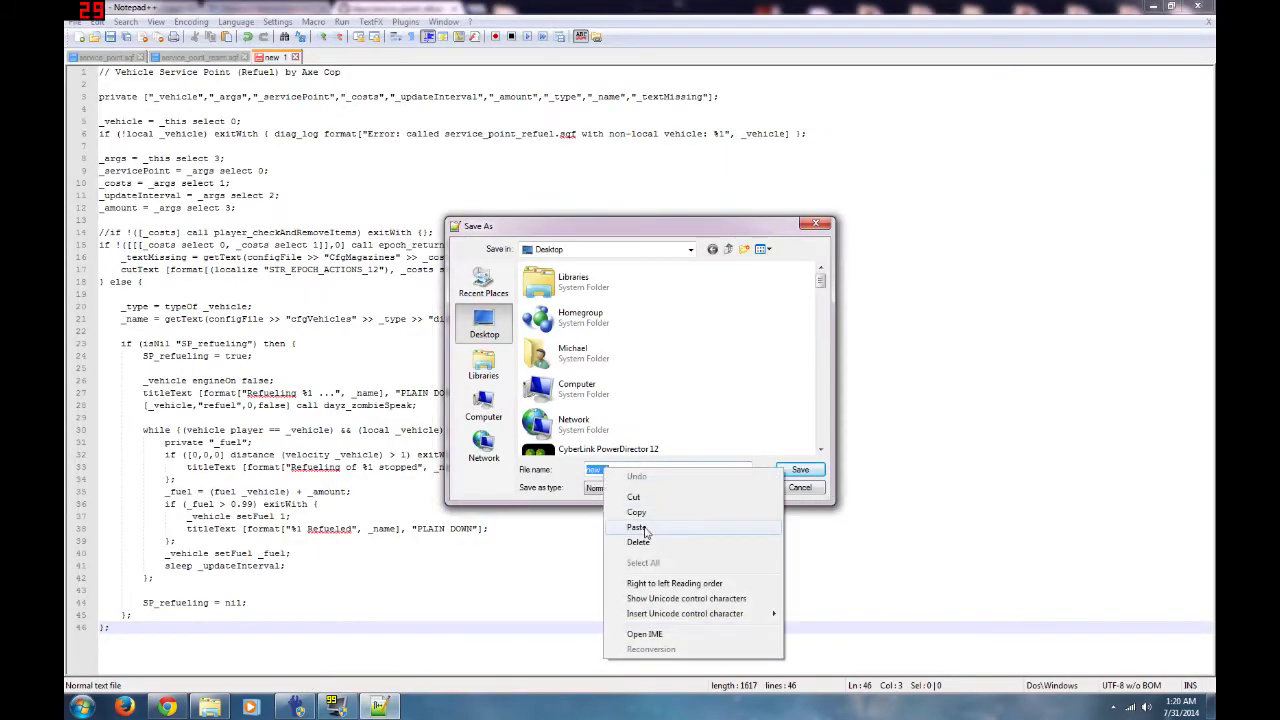
pyautogui.click(640, 528)
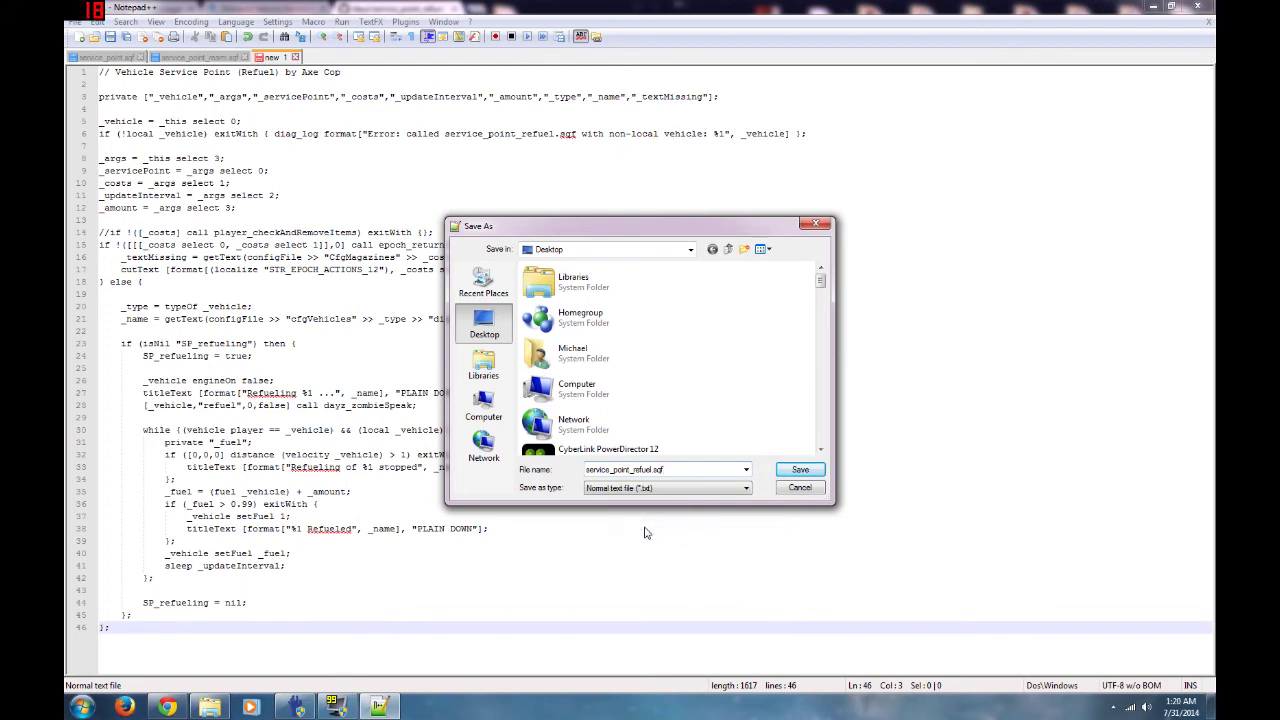
pyautogui.click(747, 489)
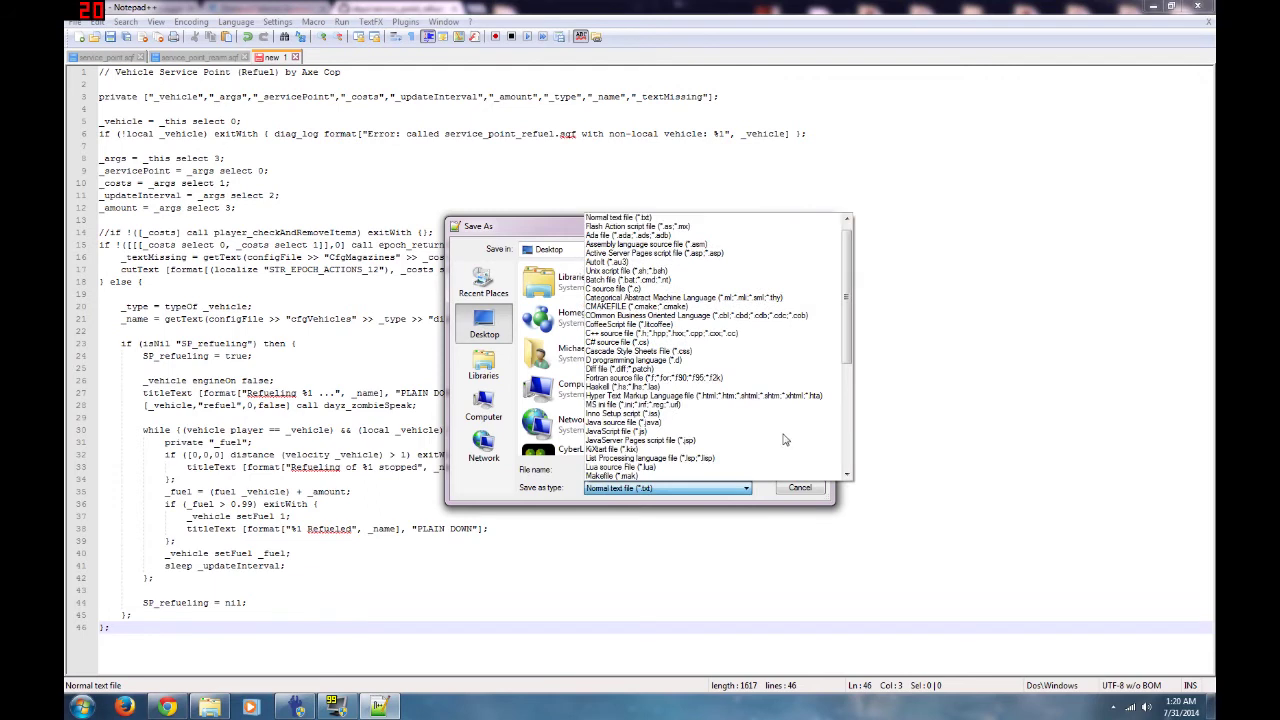
pyautogui.moveTo(847, 345); pyautogui.dragTo(645, 225)
pyautogui.click(640, 218)
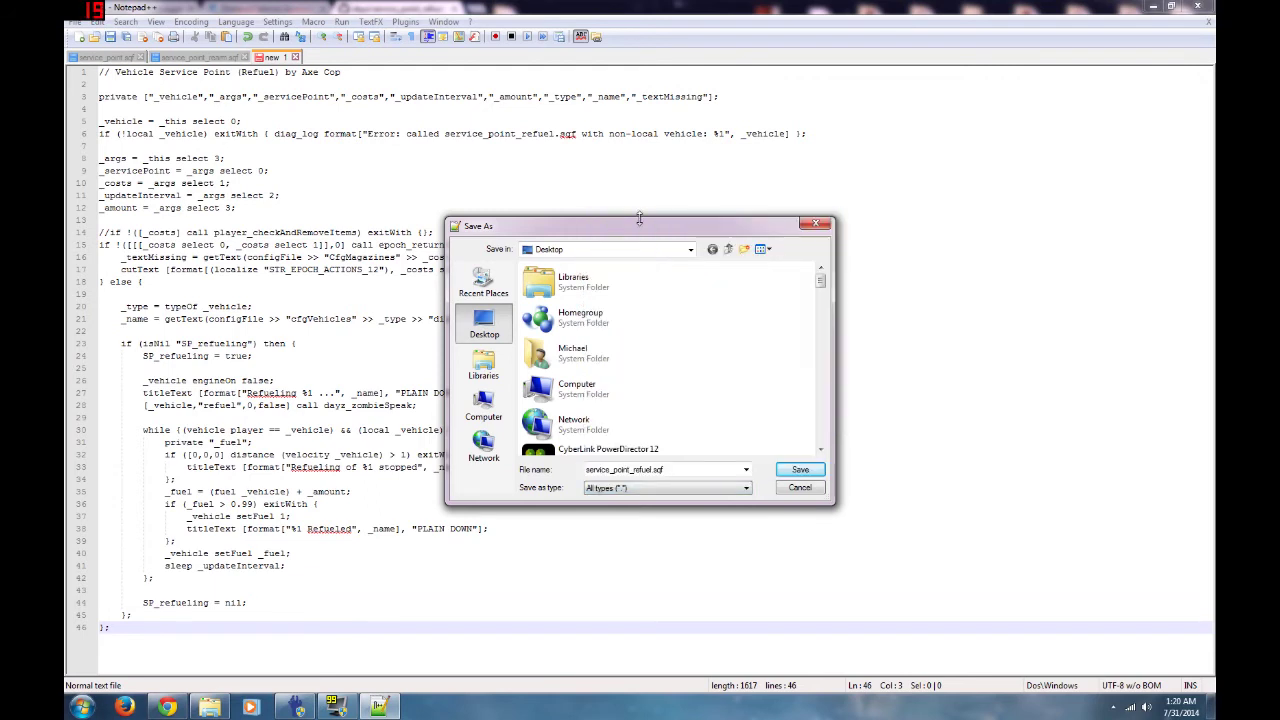
pyautogui.click(786, 472)
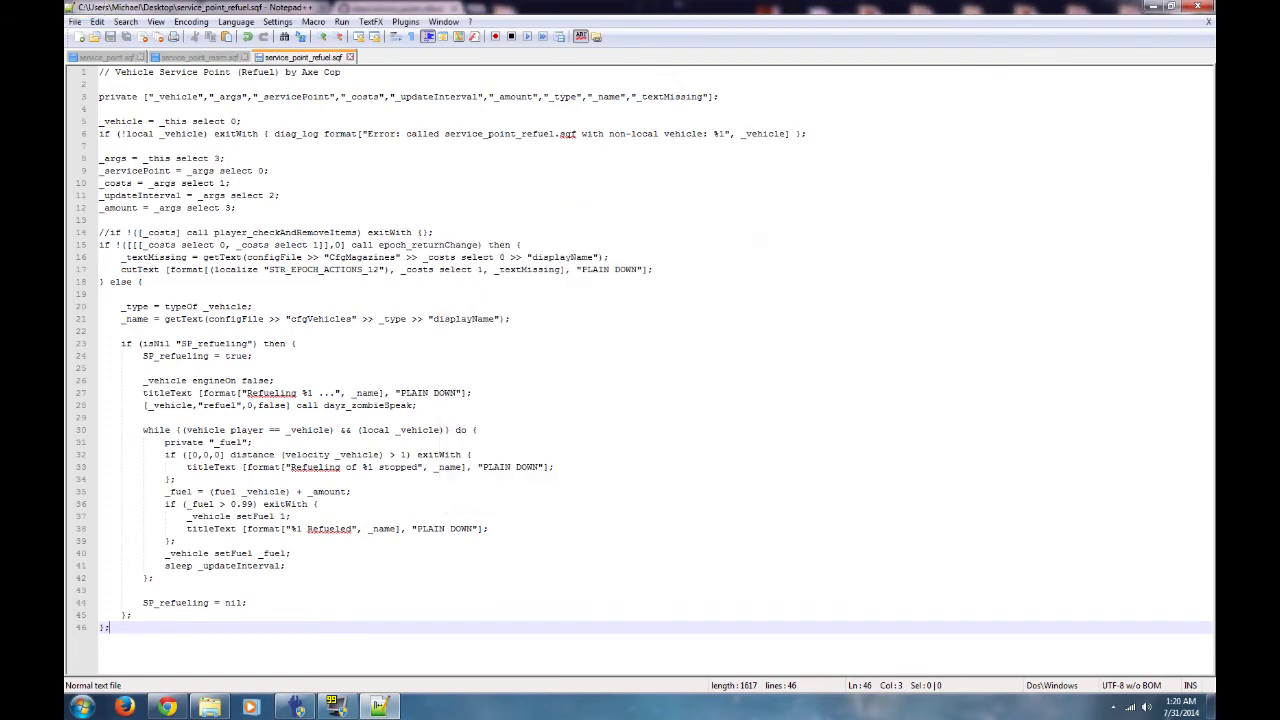
# - Create another empty document in Notepad++, and switch to Chrome with the refuel script's GitHub page
pyautogui.click(76, 22)
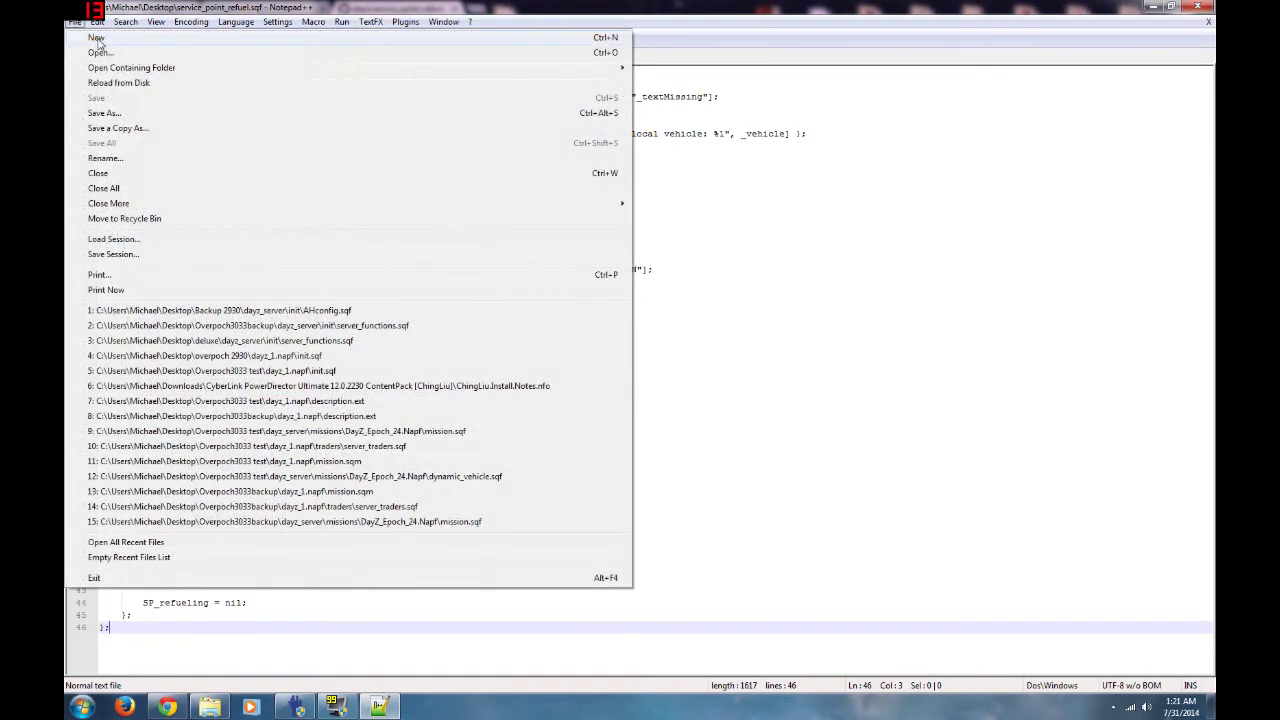
pyautogui.click(100, 40)
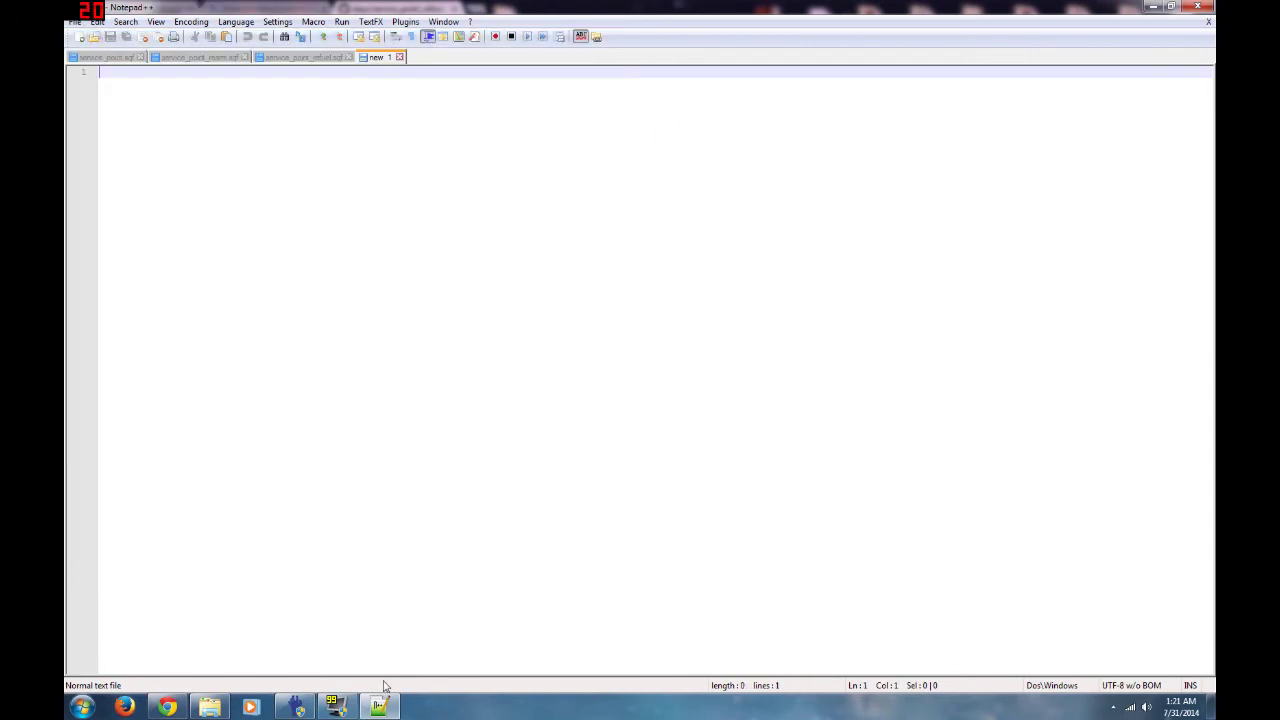
pyautogui.moveTo(386, 708)
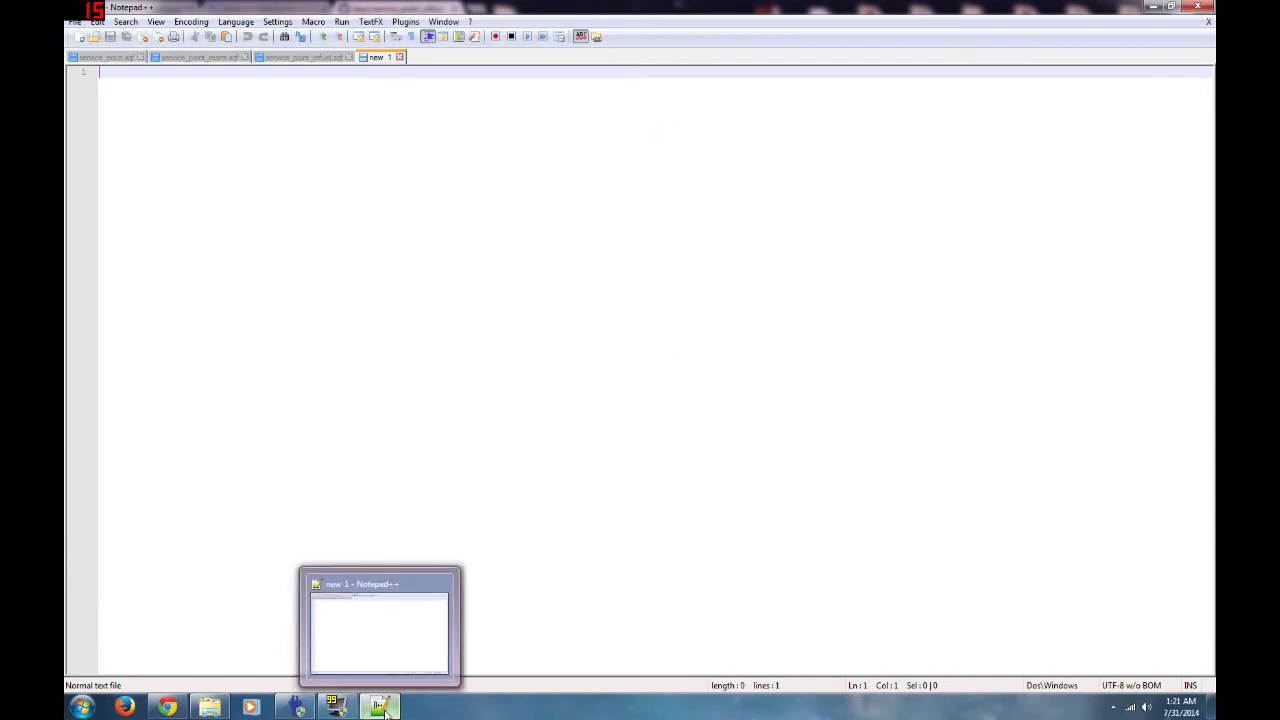
pyautogui.click(167, 707)
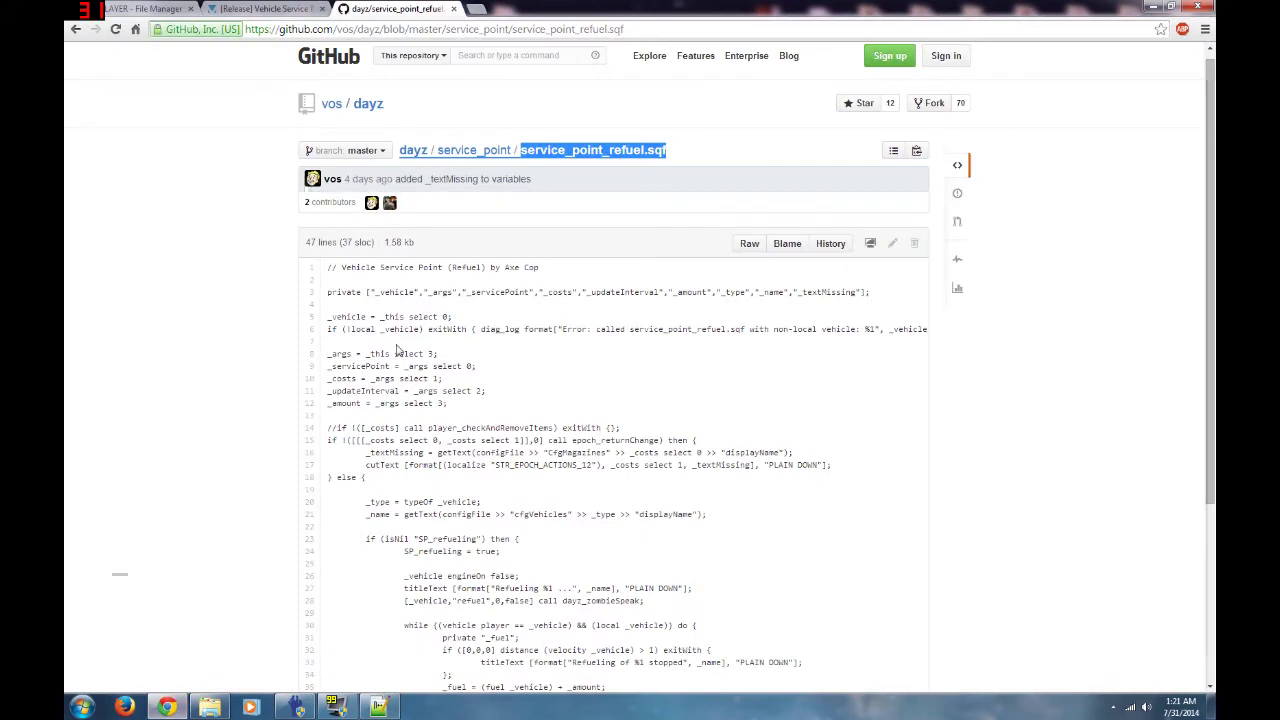
# - Open service_point_repair.sqf from the service_point folder on GitHub and copy its entire code
pyautogui.click(76, 32)
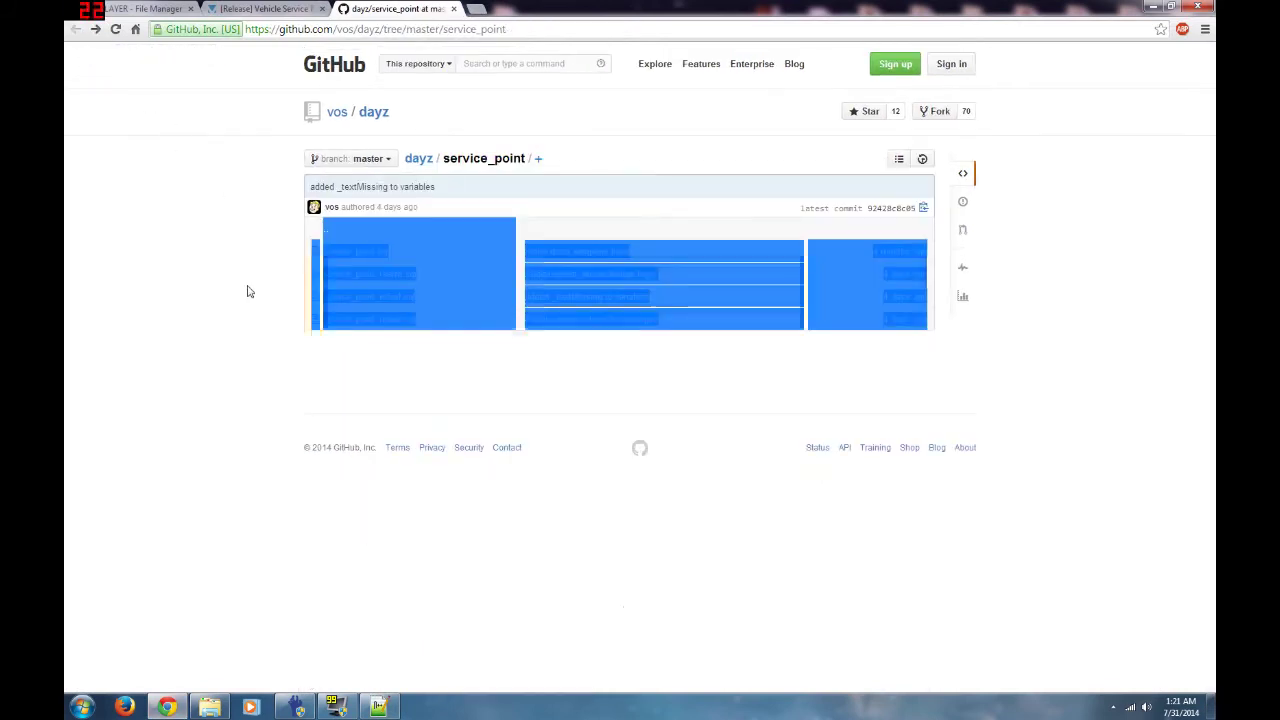
pyautogui.click(388, 322)
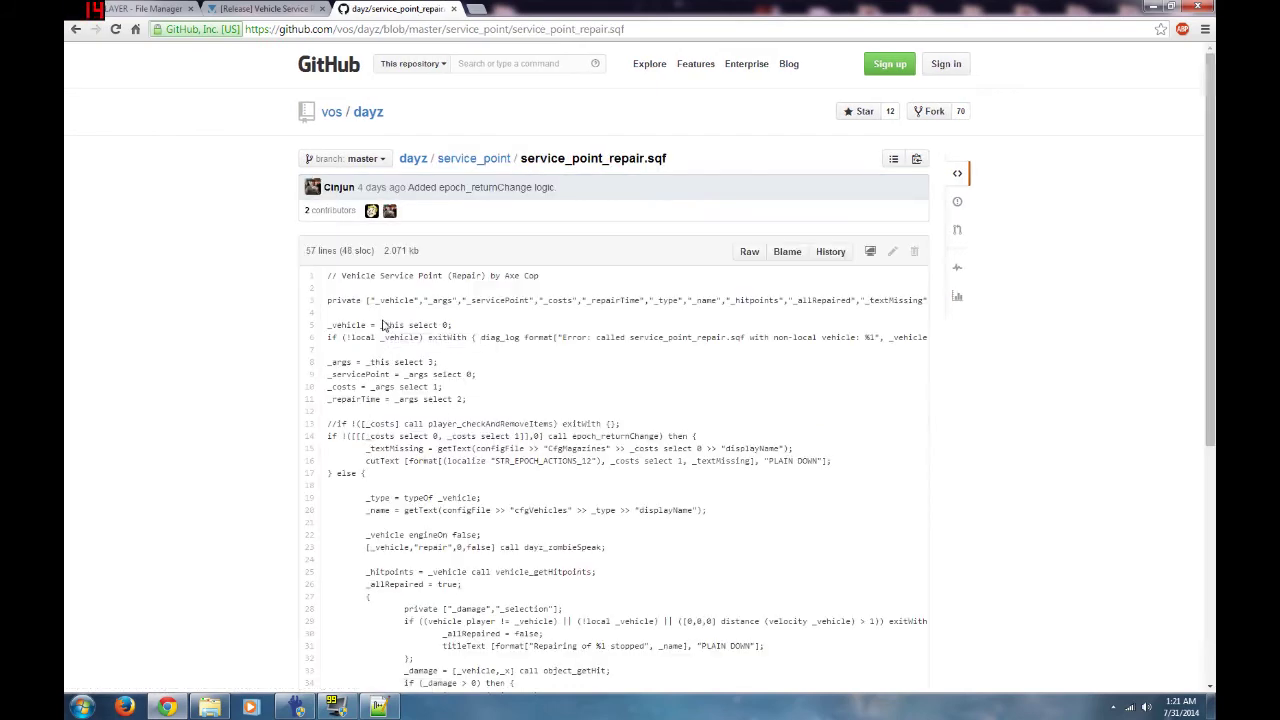
pyautogui.scroll(-4, 226, 333)
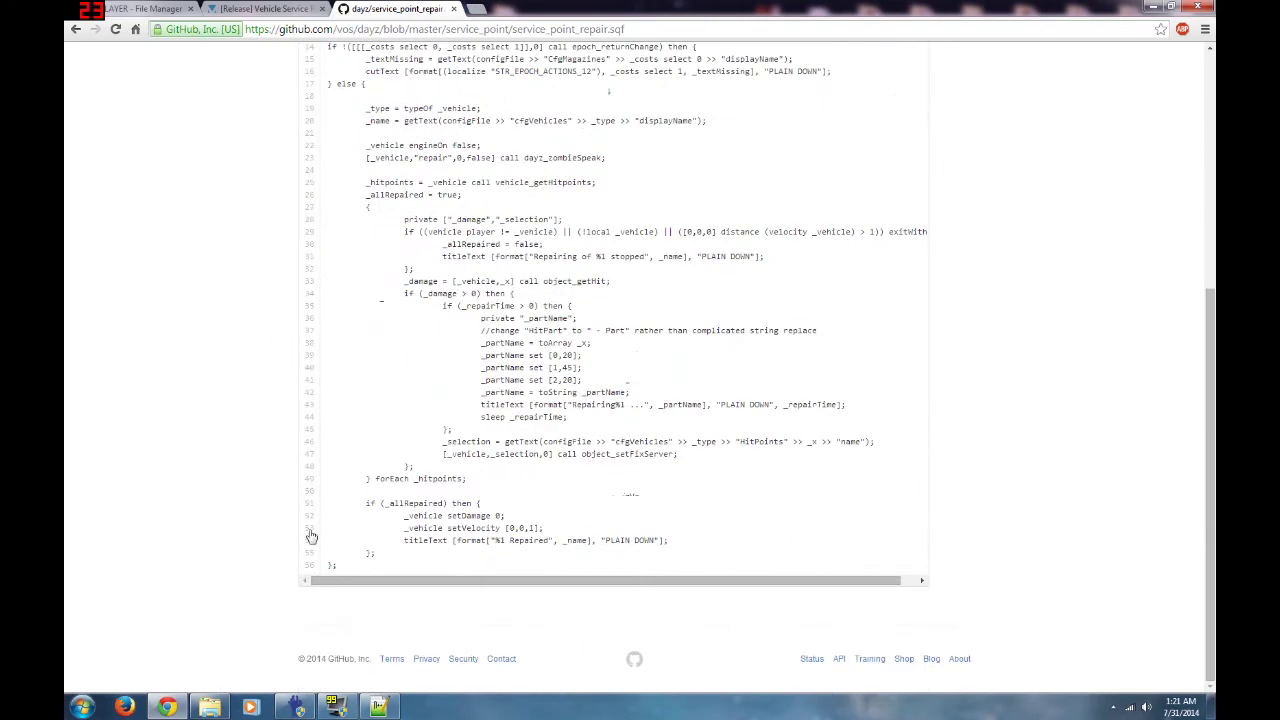
pyautogui.moveTo(333, 565); pyautogui.dragTo(342, 235)
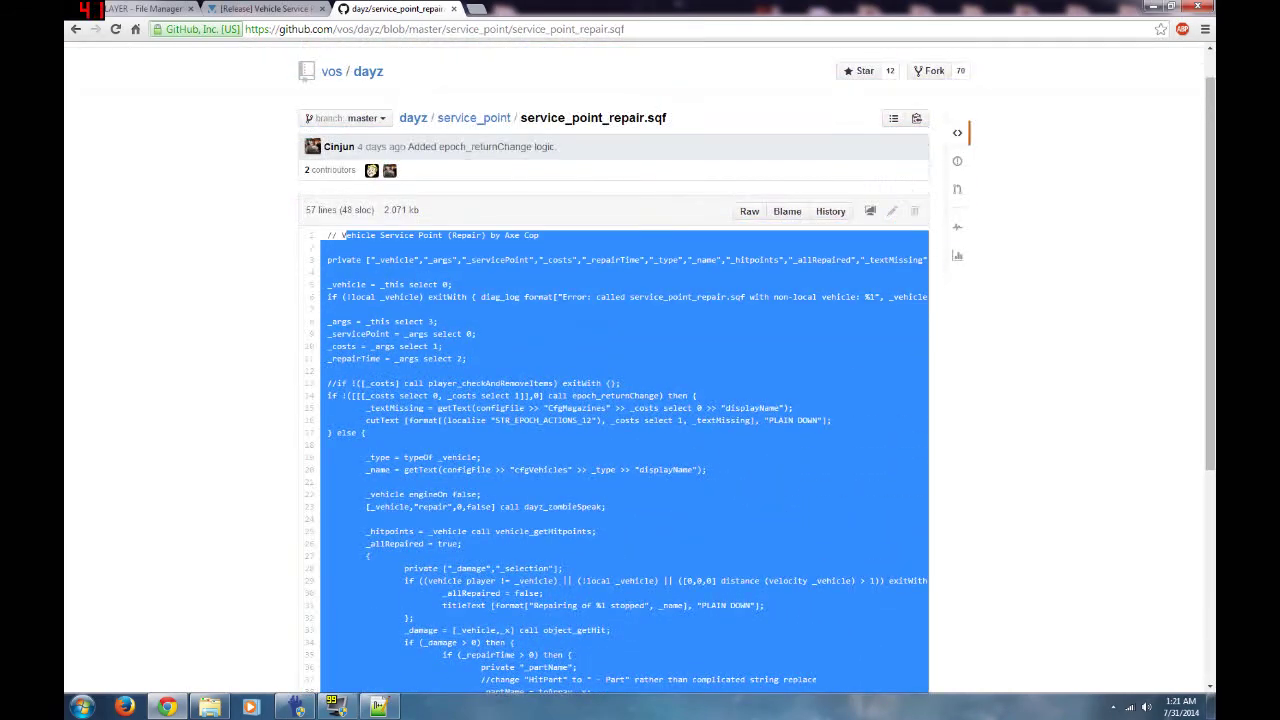
pyautogui.rightClick(408, 287)
pyautogui.click(434, 290)
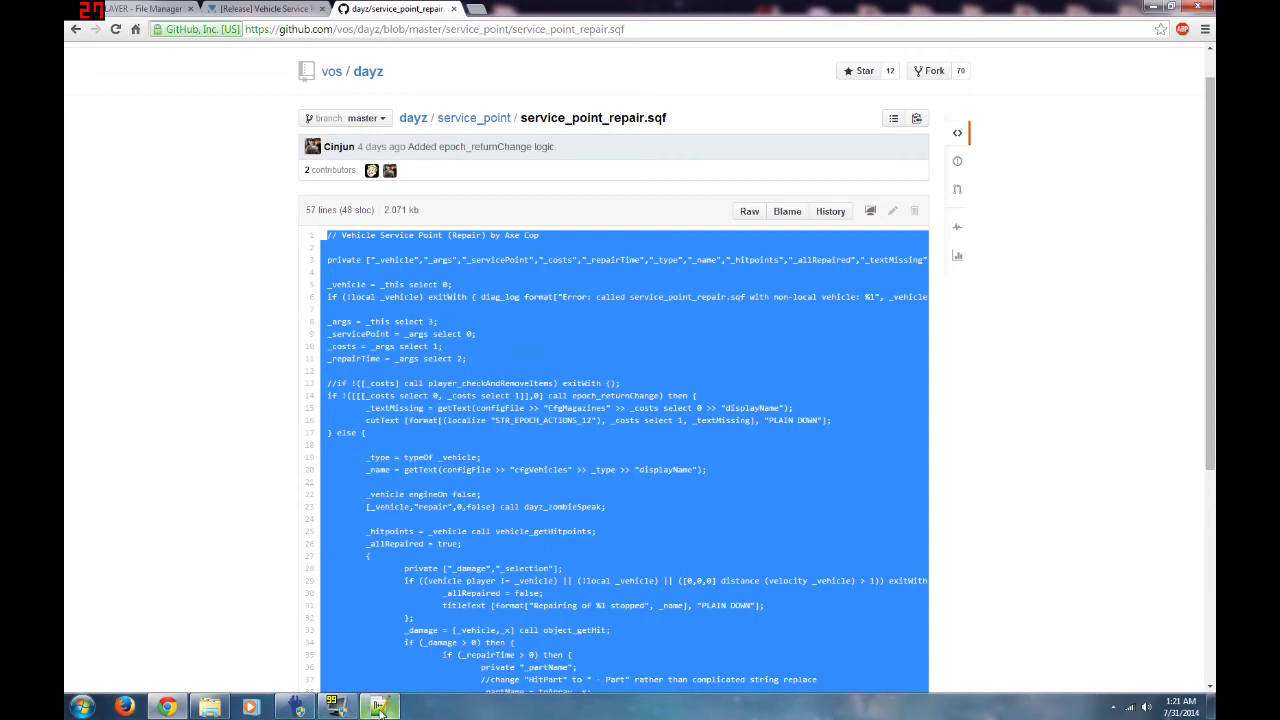
# - Switch to Notepad++, paste the copied repair code into the empty document and start saving it under a new name
pyautogui.moveTo(380, 709)
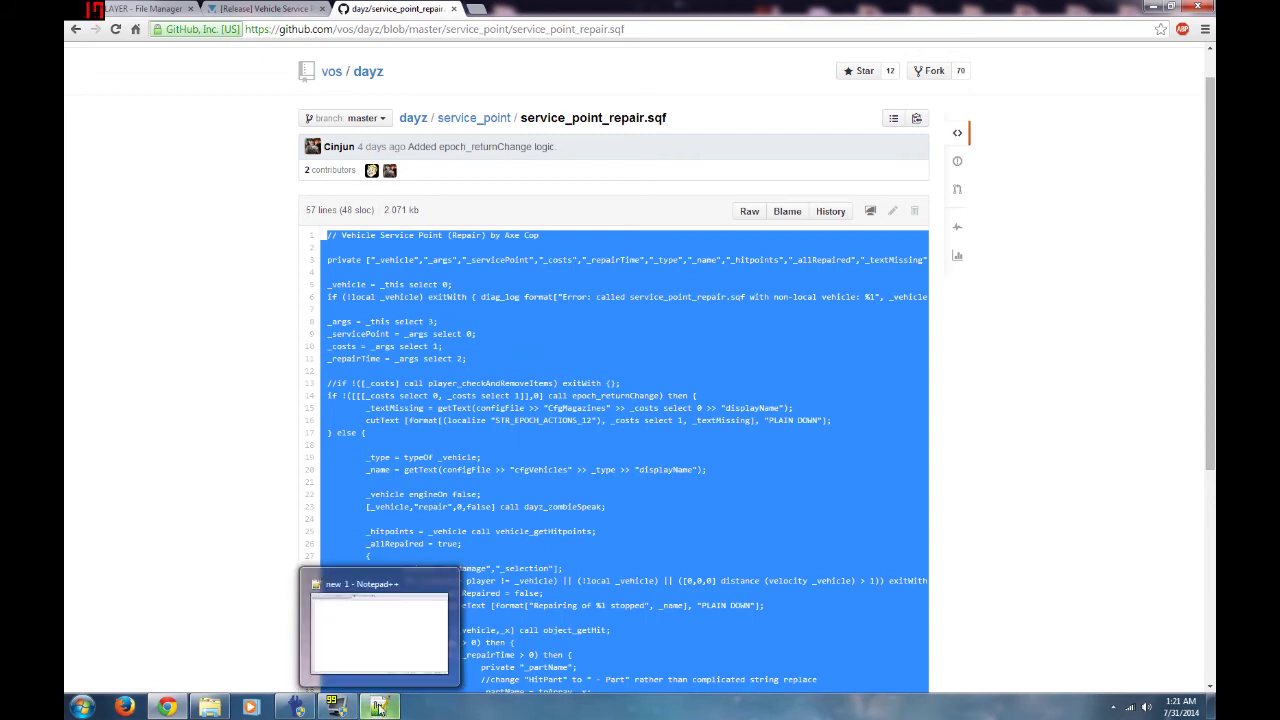
pyautogui.click(380, 709)
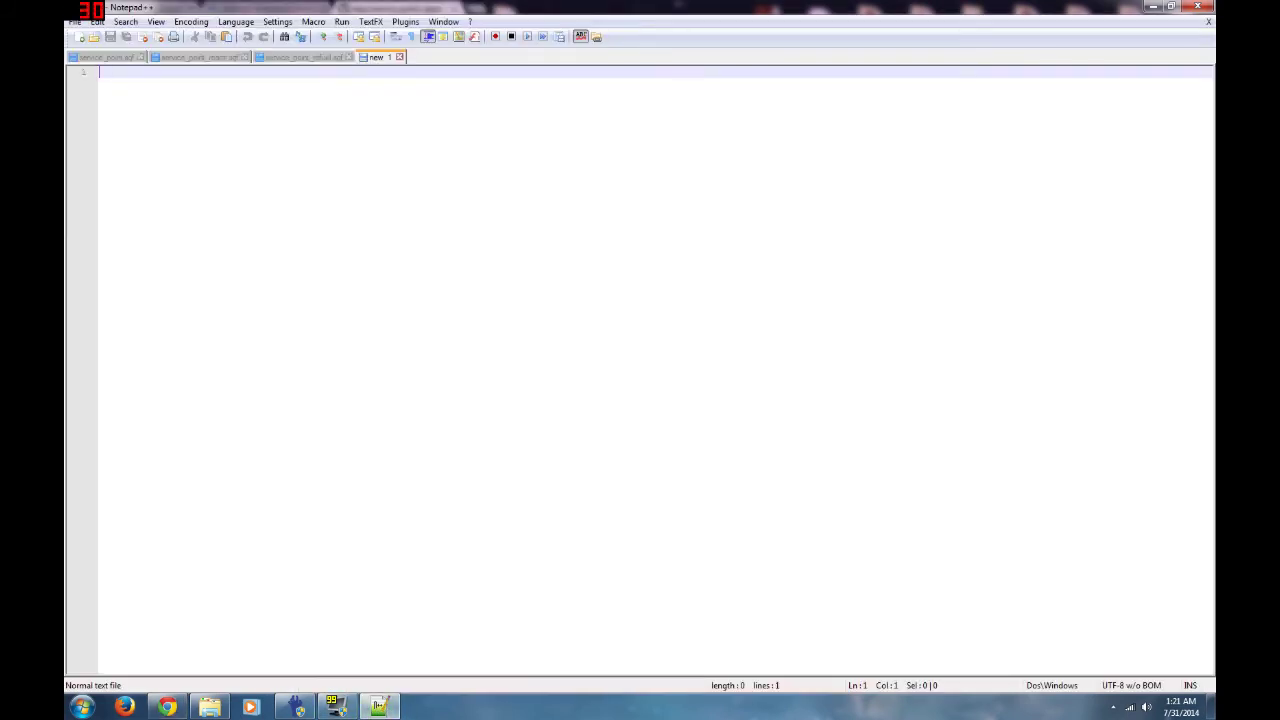
pyautogui.rightClick(106, 74)
pyautogui.click(140, 112)
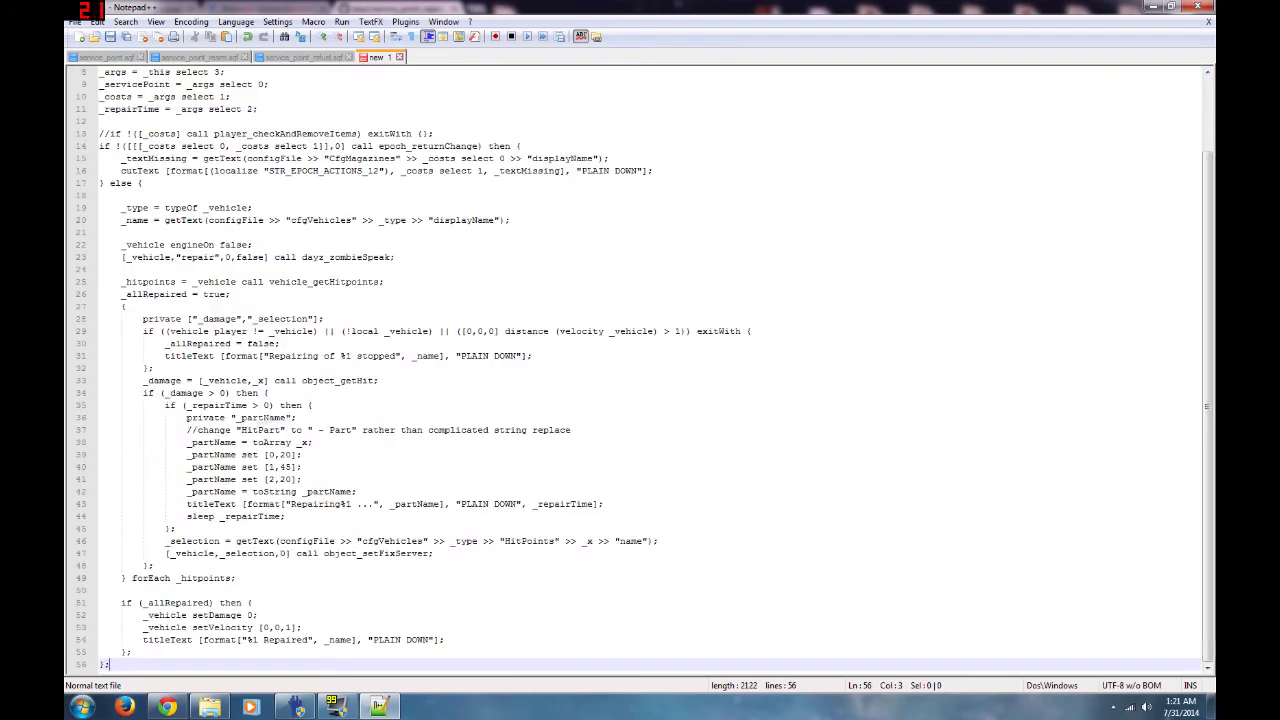
pyautogui.scroll(2, 640, 365)
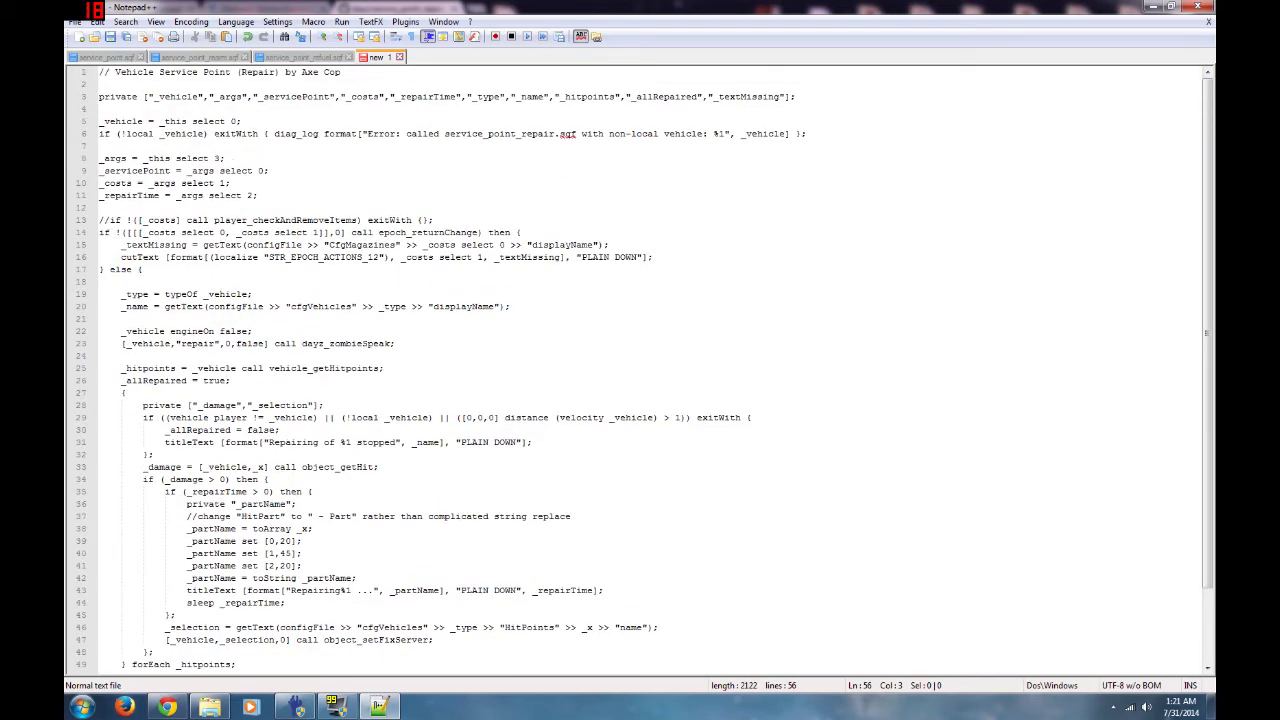
pyautogui.click(75, 22)
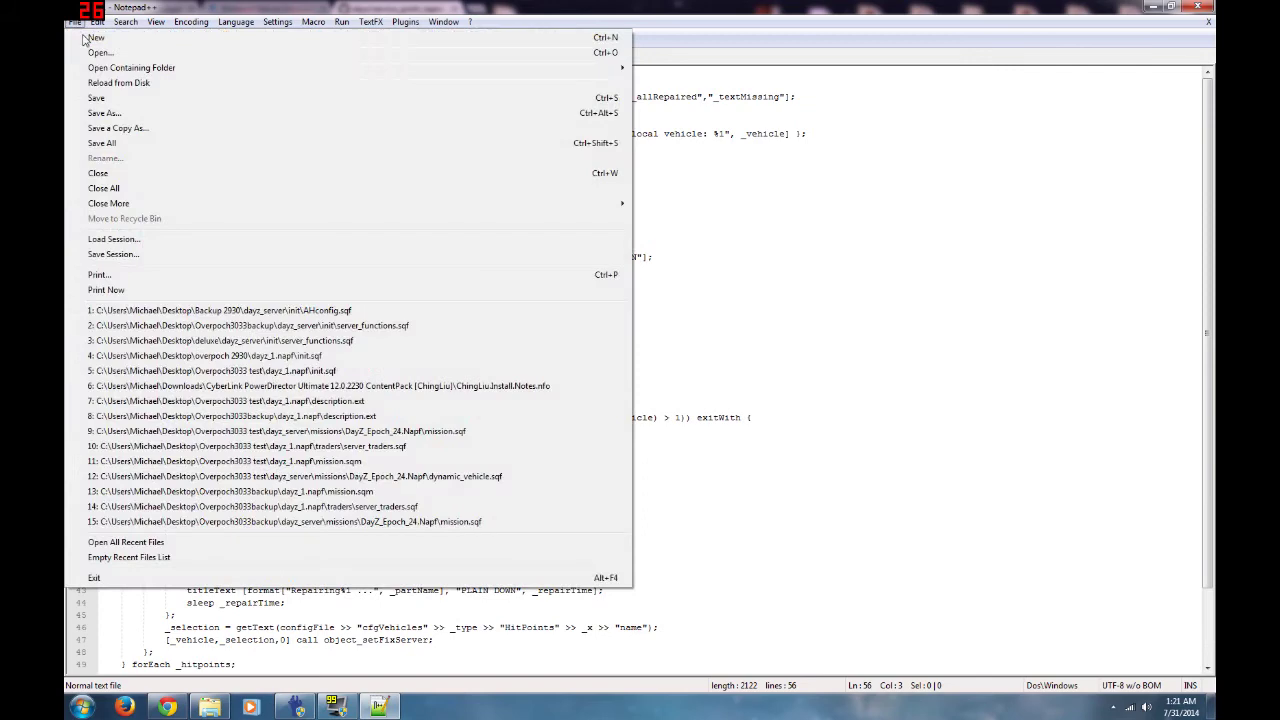
pyautogui.click(120, 116)
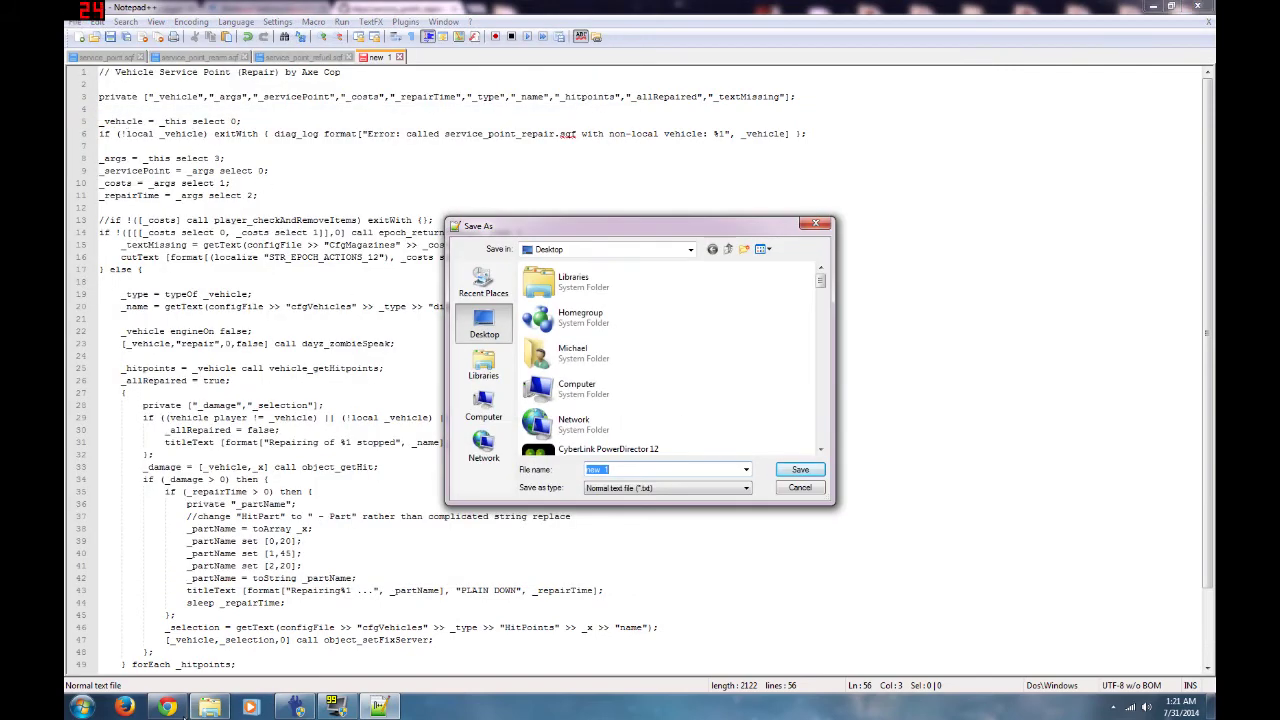
# - Switch to Chrome and copy the file name service_point_repair.sqf from the GitHub page's path heading
pyautogui.click(210, 680)
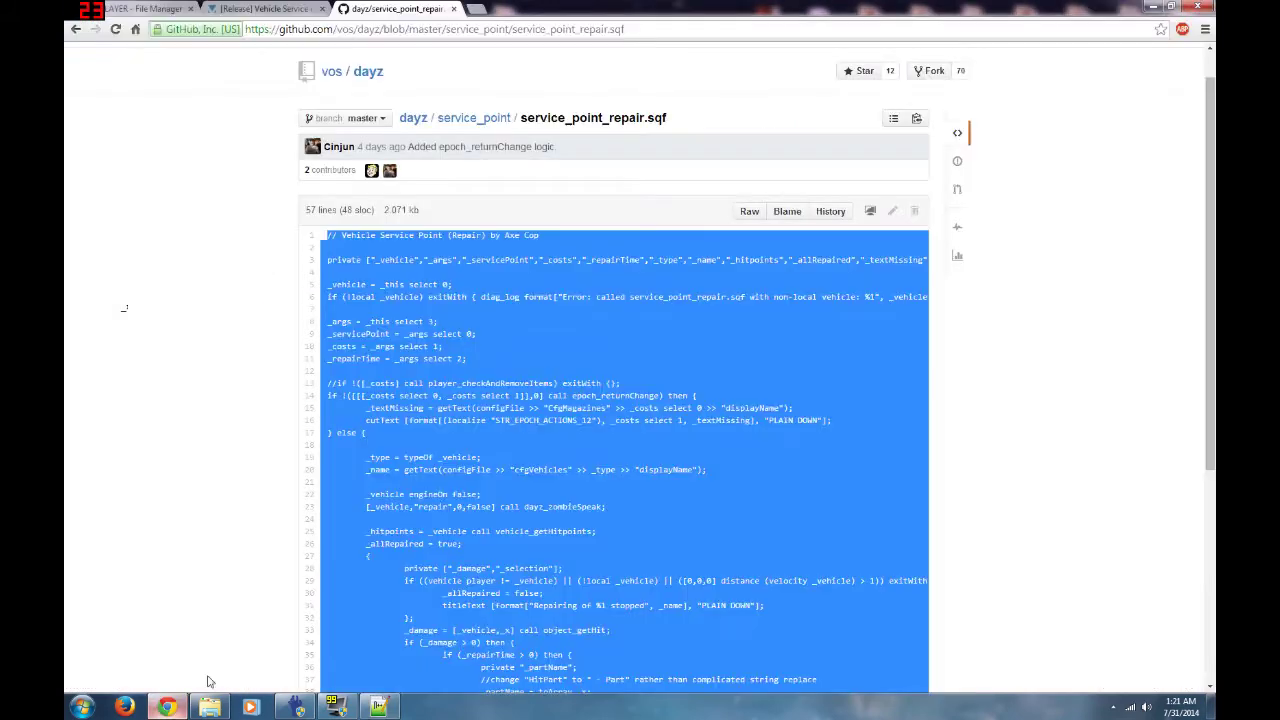
pyautogui.click(693, 130)
pyautogui.moveTo(668, 118); pyautogui.dragTo(526, 118)
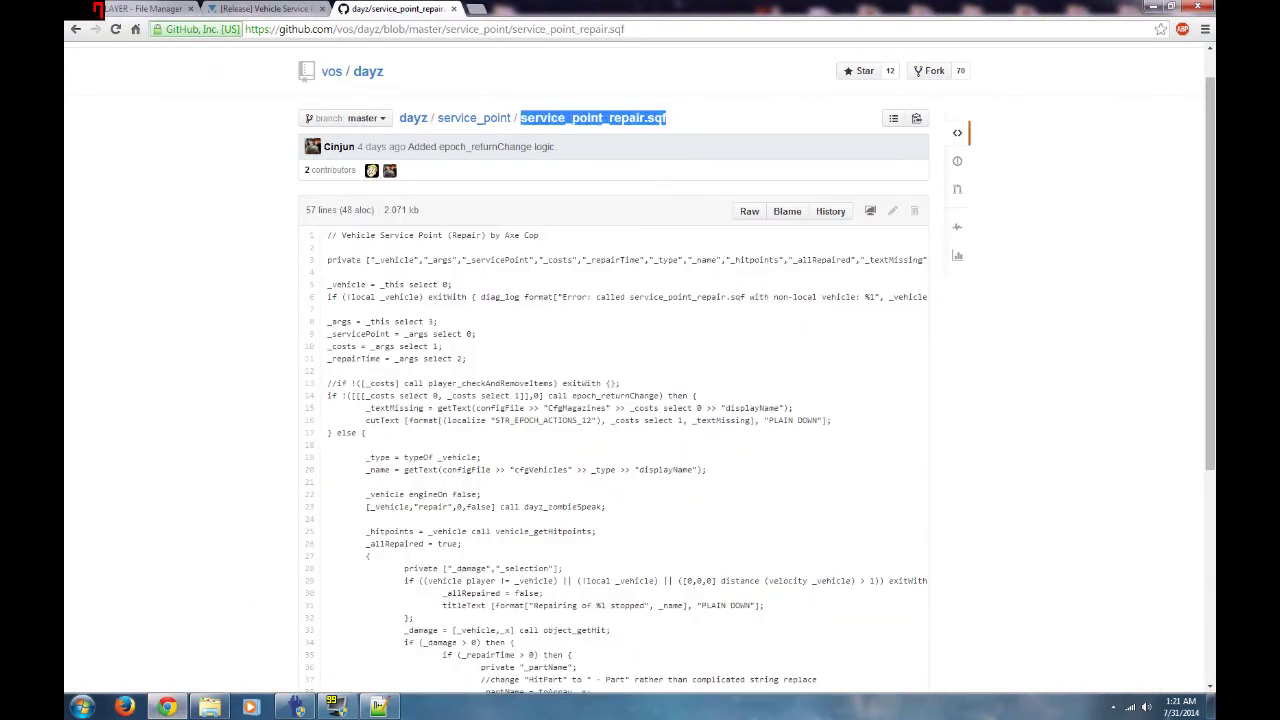
pyautogui.rightClick(547, 121)
pyautogui.click(568, 129)
# - Switch to Notepad++, save the document on the Desktop as service_point_repair.sqf with All types as the file type, and close Notepad++
pyautogui.click(378, 706)
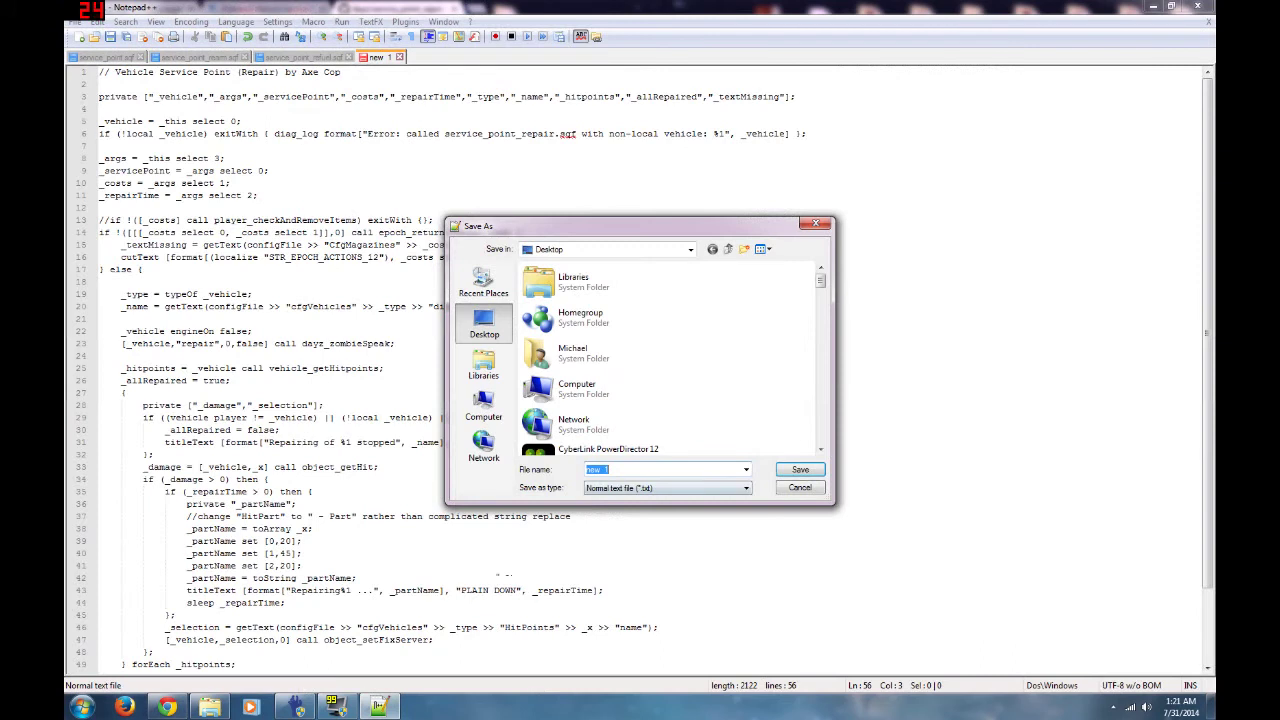
pyautogui.rightClick(603, 473)
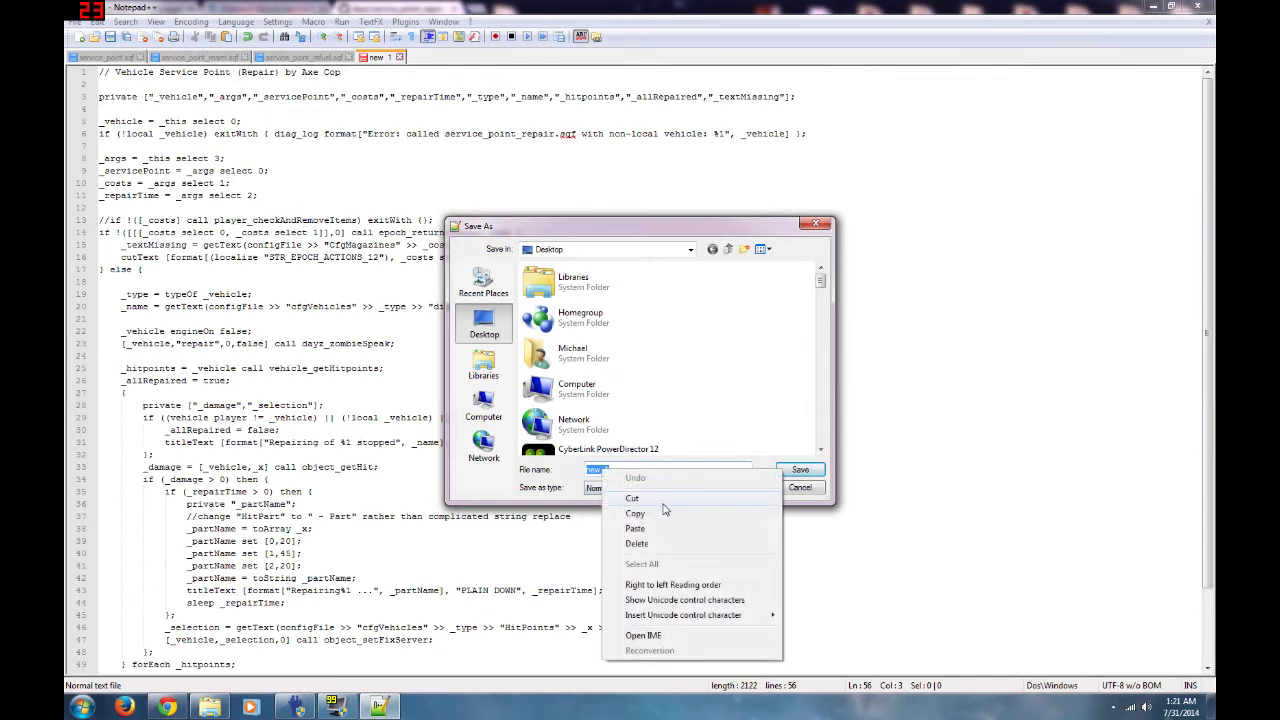
pyautogui.click(660, 528)
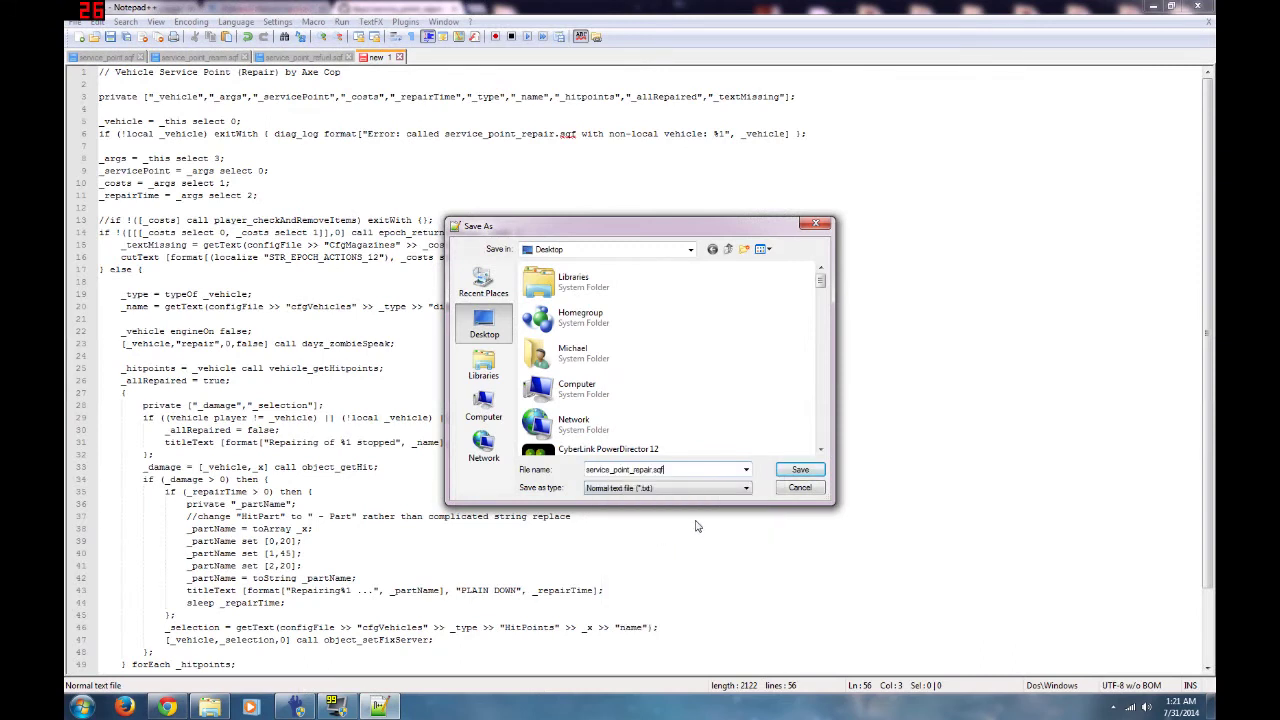
pyautogui.click(745, 488)
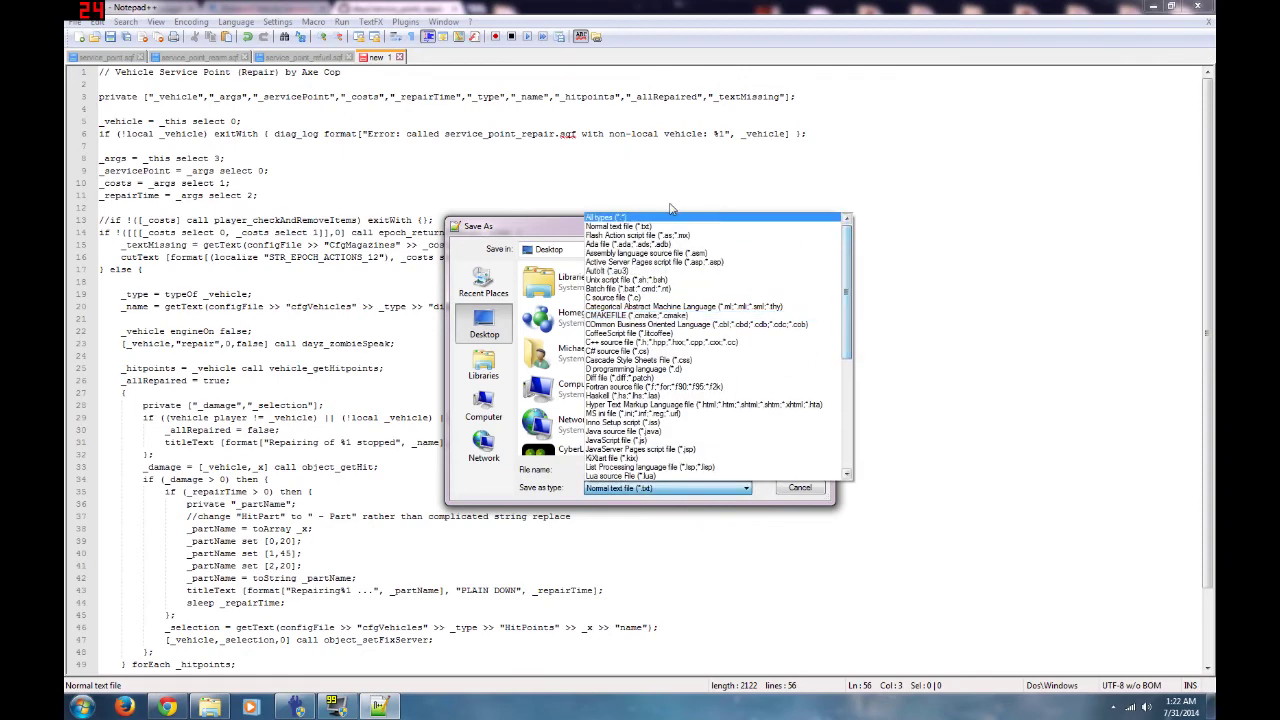
pyautogui.click(622, 218)
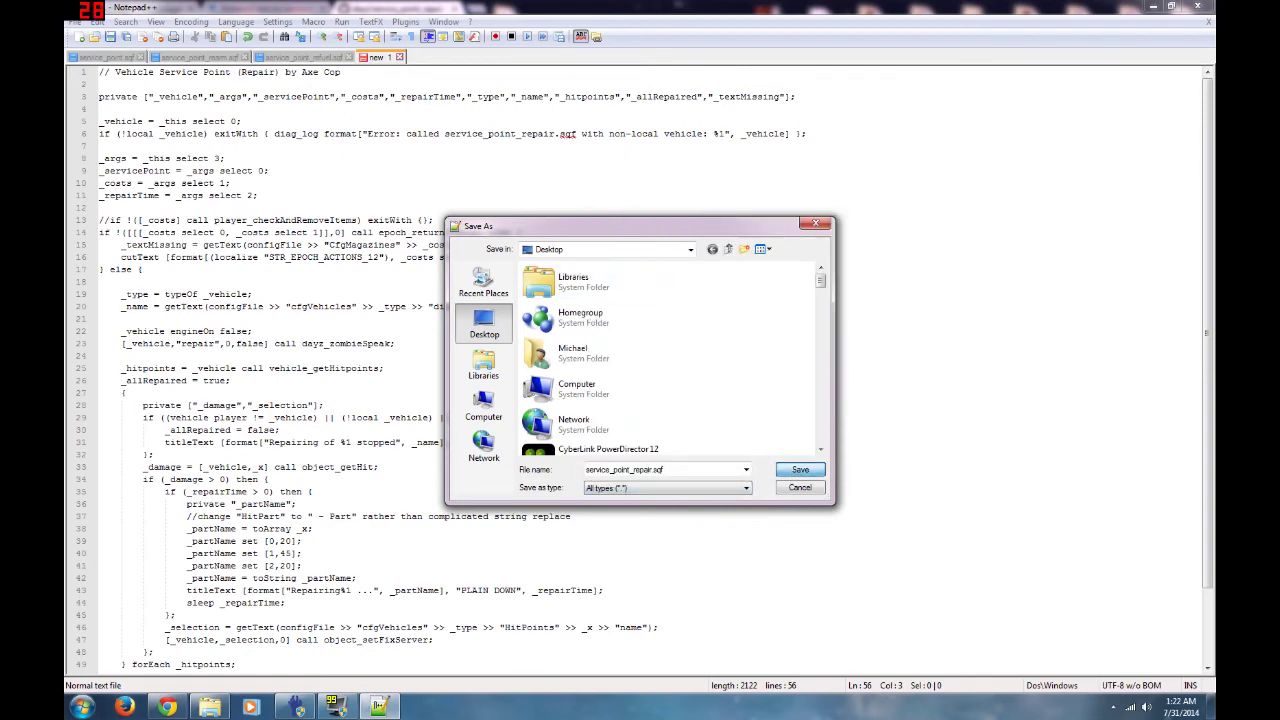
pyautogui.press('Return')
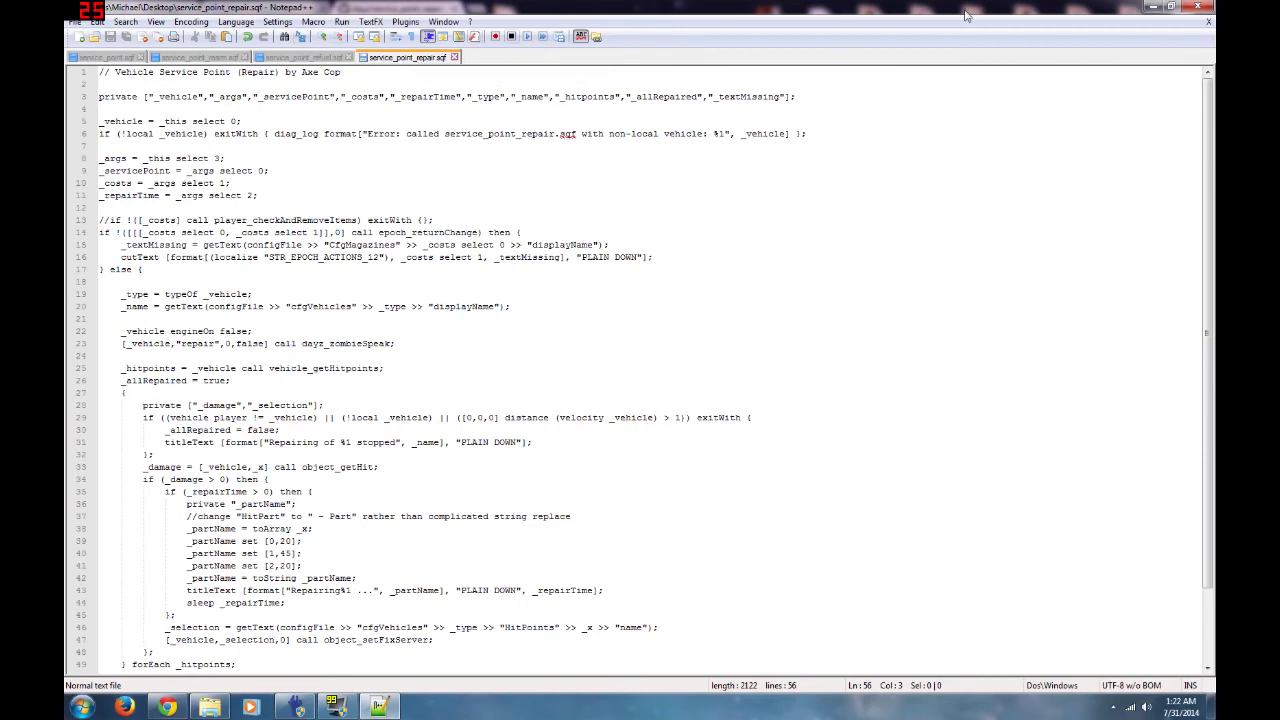
pyautogui.click(1196, 8)
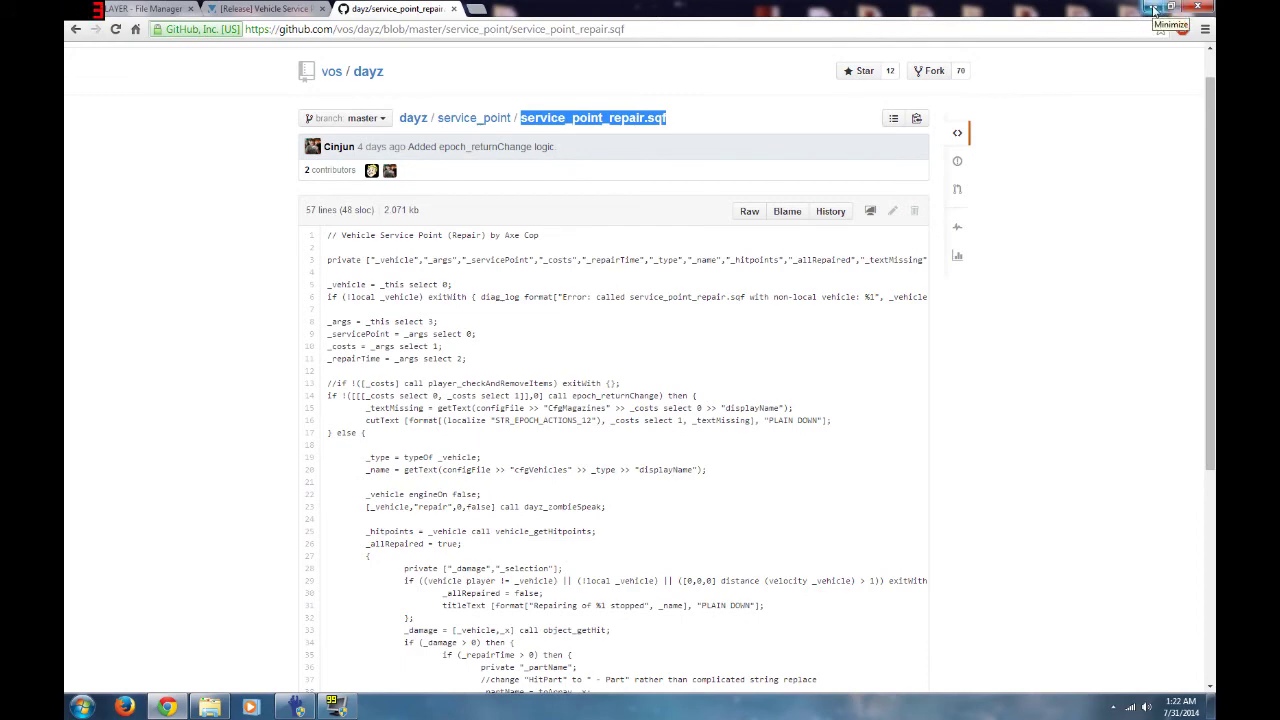
# - Minimize Chrome and line up the rearm, repair and refuel script files beside service_point on the desktop
pyautogui.click(1153, 9)
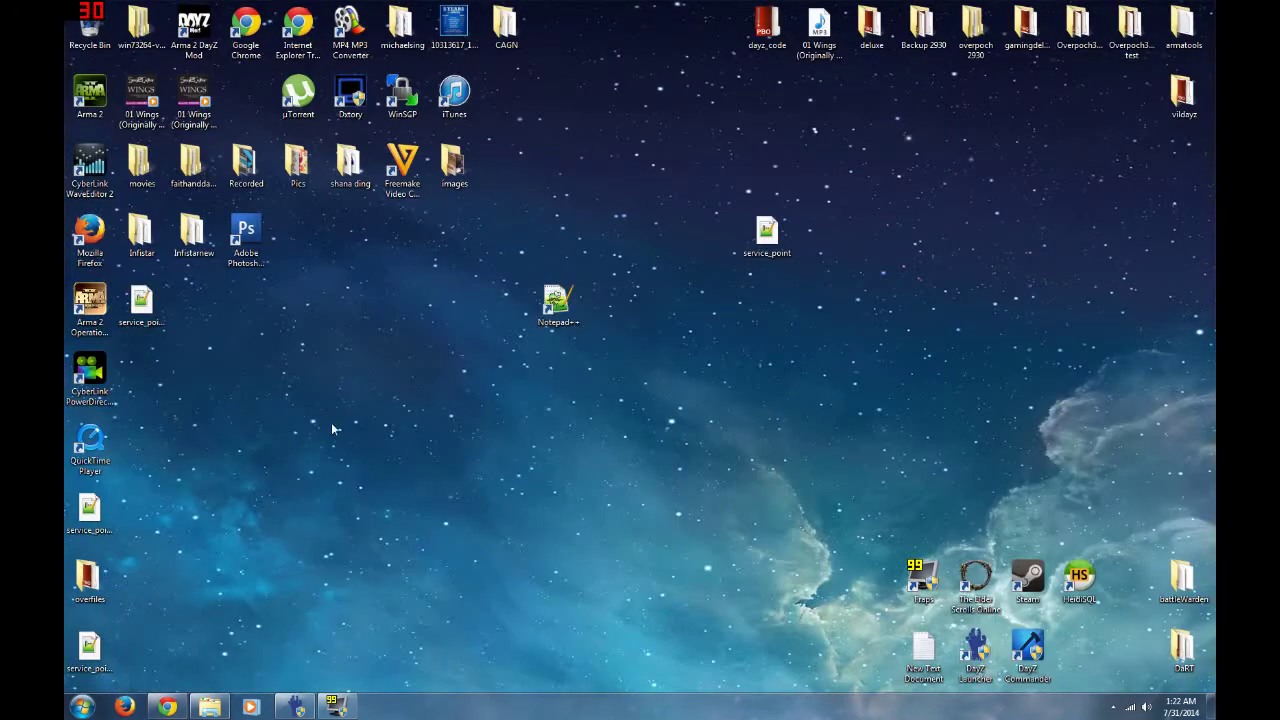
pyautogui.moveTo(89, 509); pyautogui.dragTo(828, 232)
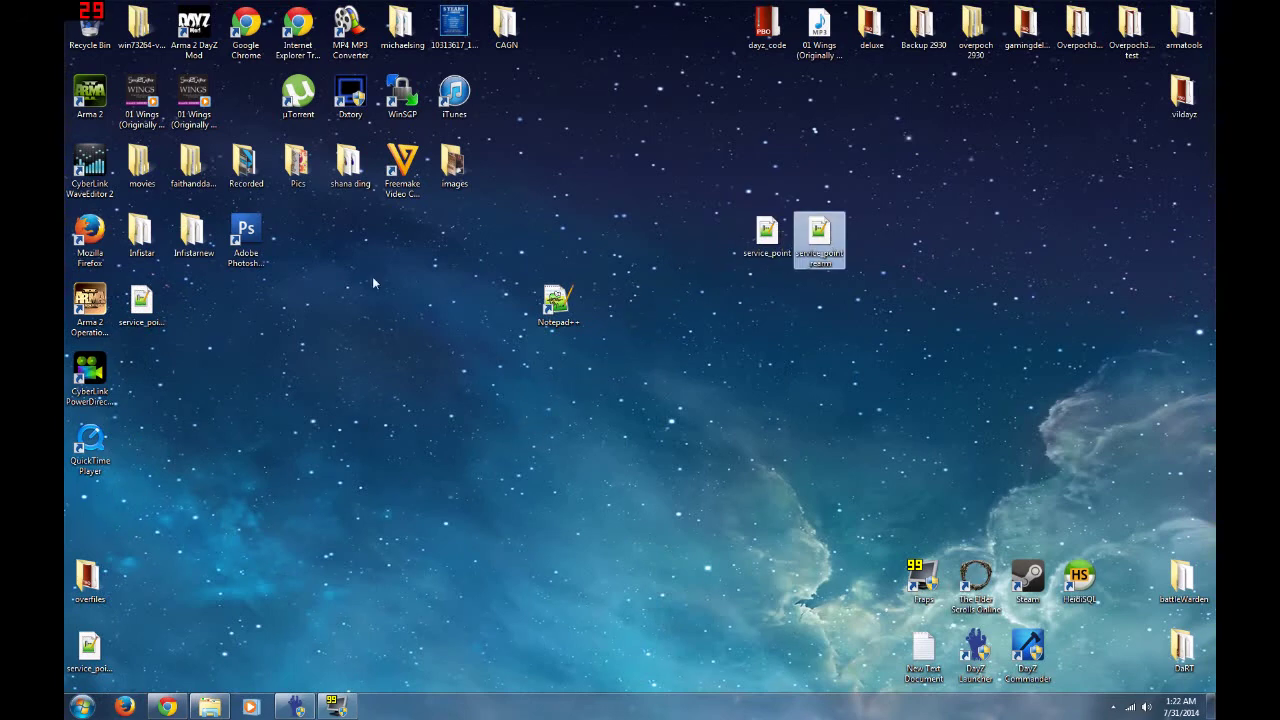
pyautogui.moveTo(140, 318); pyautogui.dragTo(869, 236)
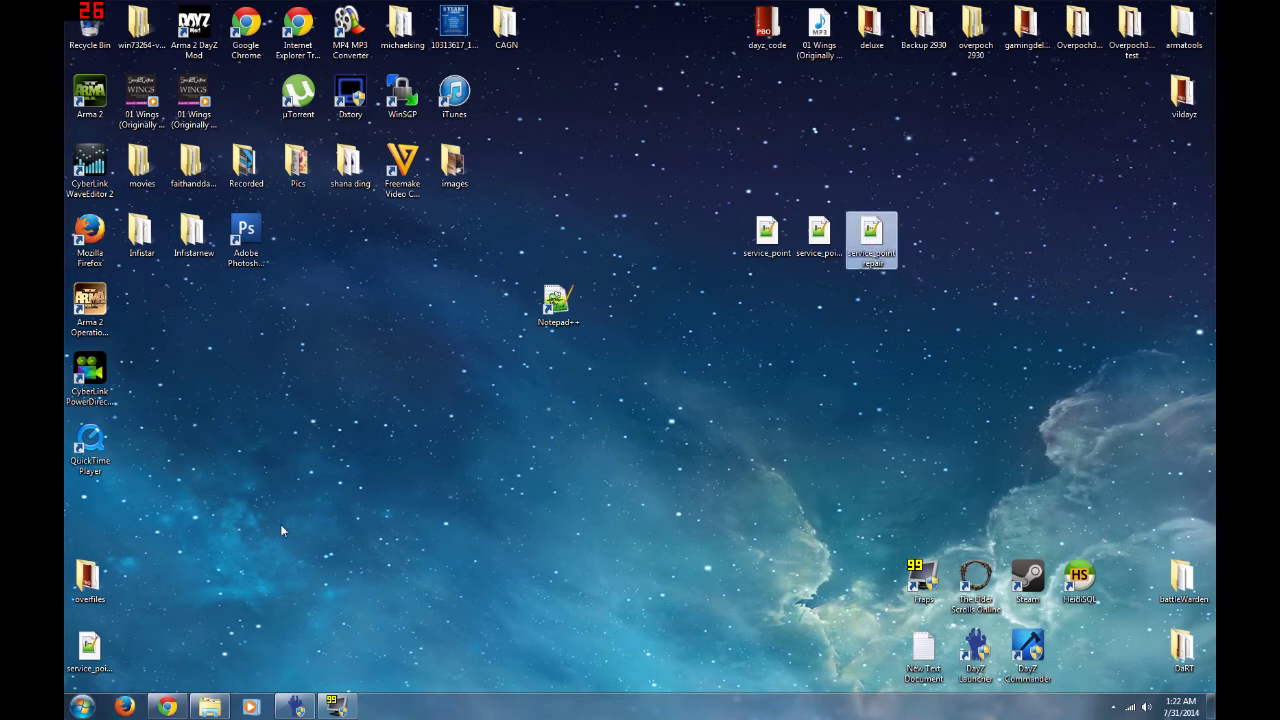
pyautogui.moveTo(90, 648); pyautogui.dragTo(930, 234)
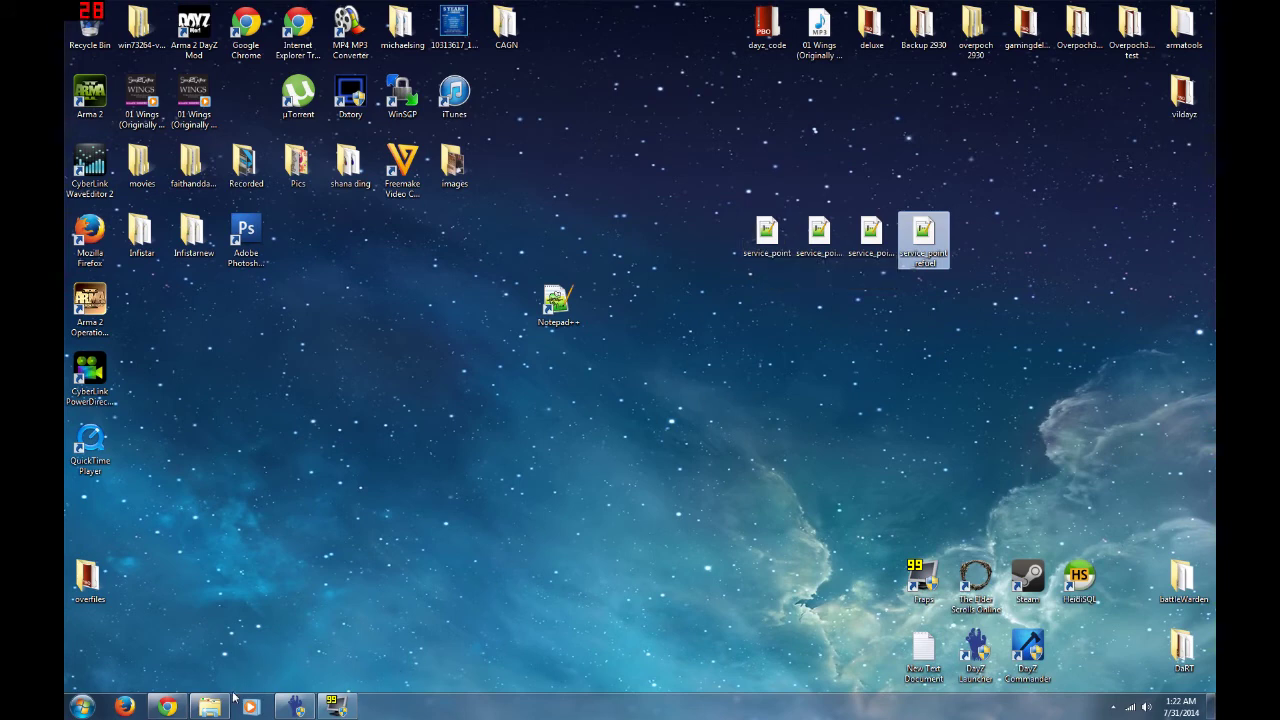
# - Switch to Chrome, return to the service_point folder on GitHub, and bring up the ACPLAYER File Manager page
pyautogui.moveTo(209, 700)
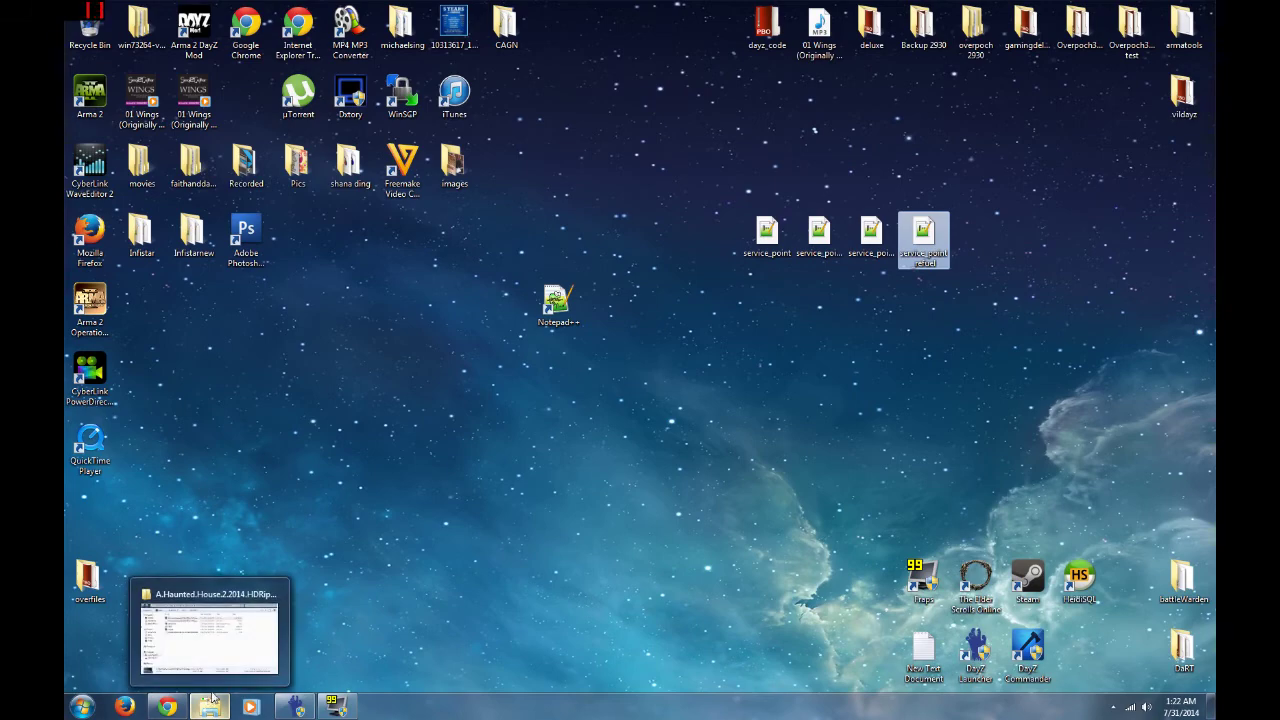
pyautogui.click(166, 707)
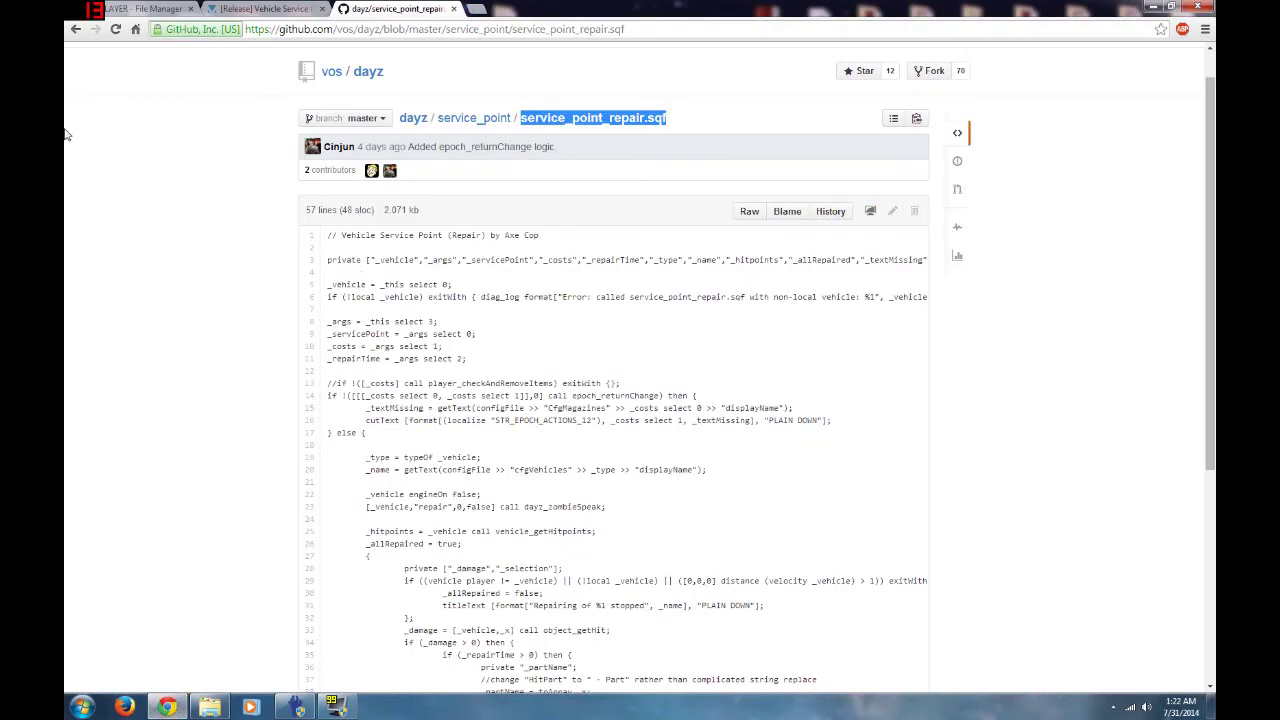
pyautogui.click(75, 30)
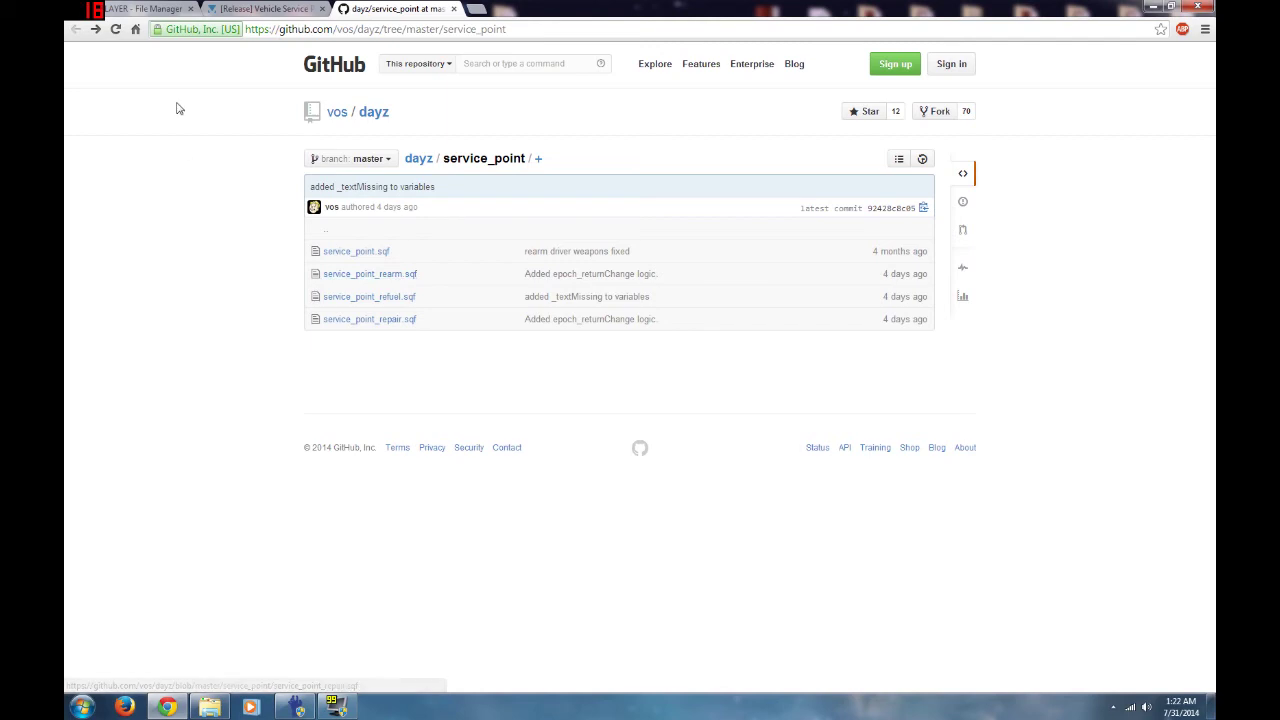
pyautogui.click(254, 10)
pyautogui.click(145, 9)
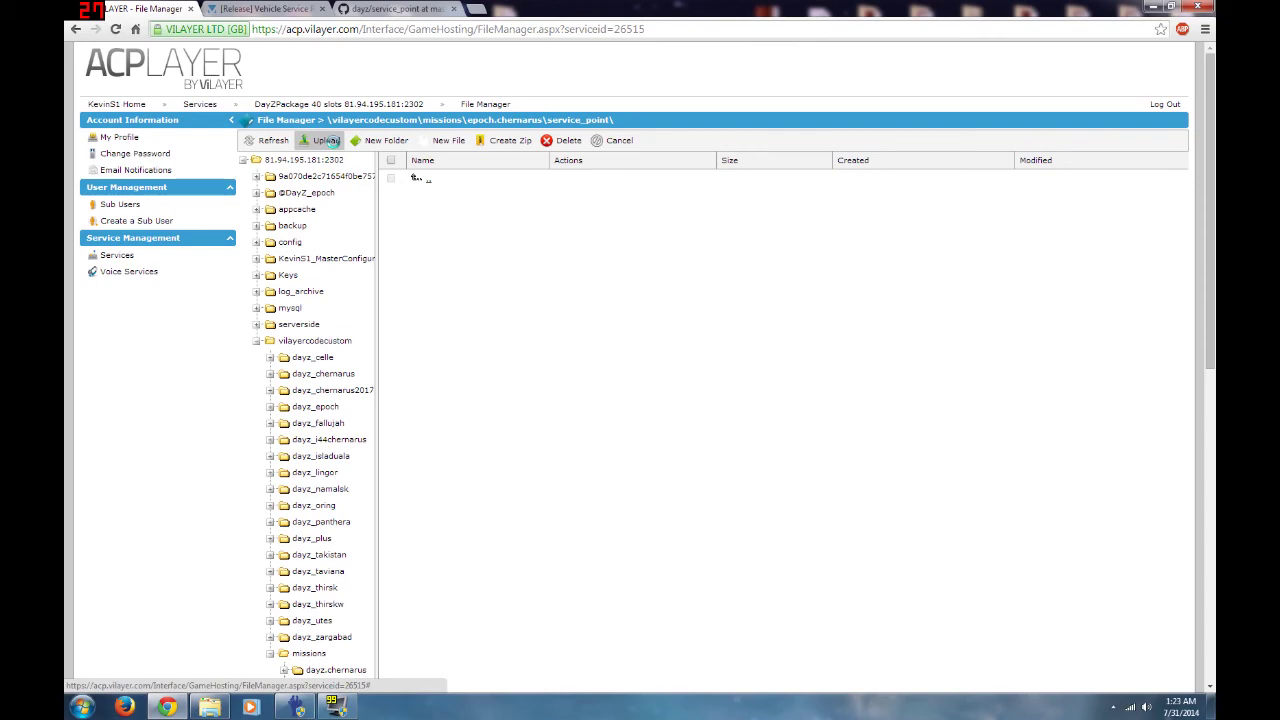
# - Start an upload into the server's service_point folder and choose service_point.sqf from the Desktop as File 1
pyautogui.click(330, 142)
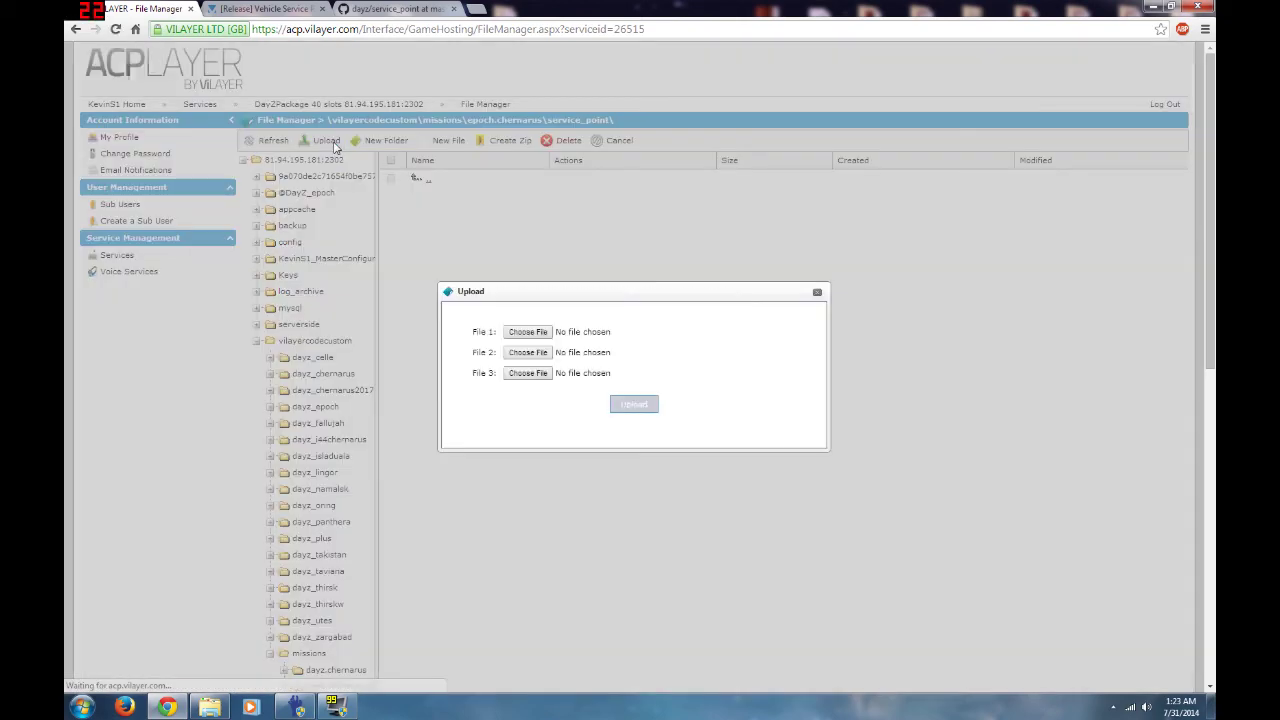
pyautogui.click(528, 332)
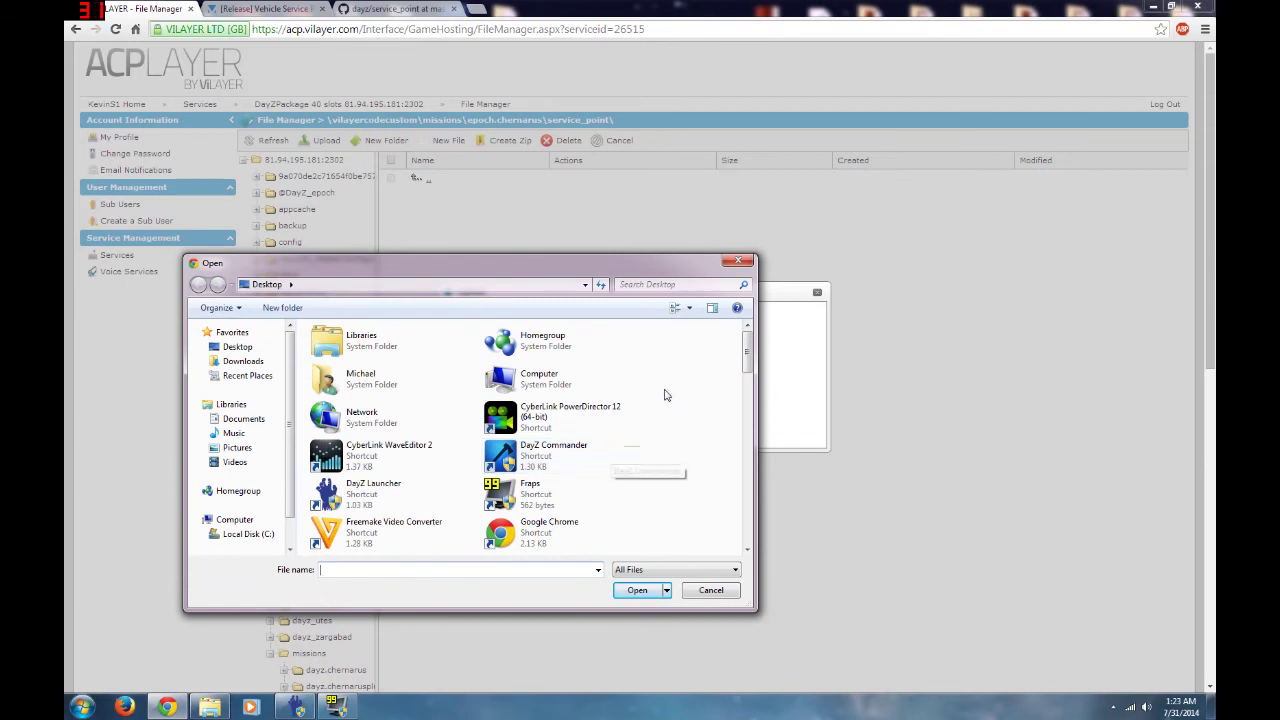
pyautogui.click(237, 347)
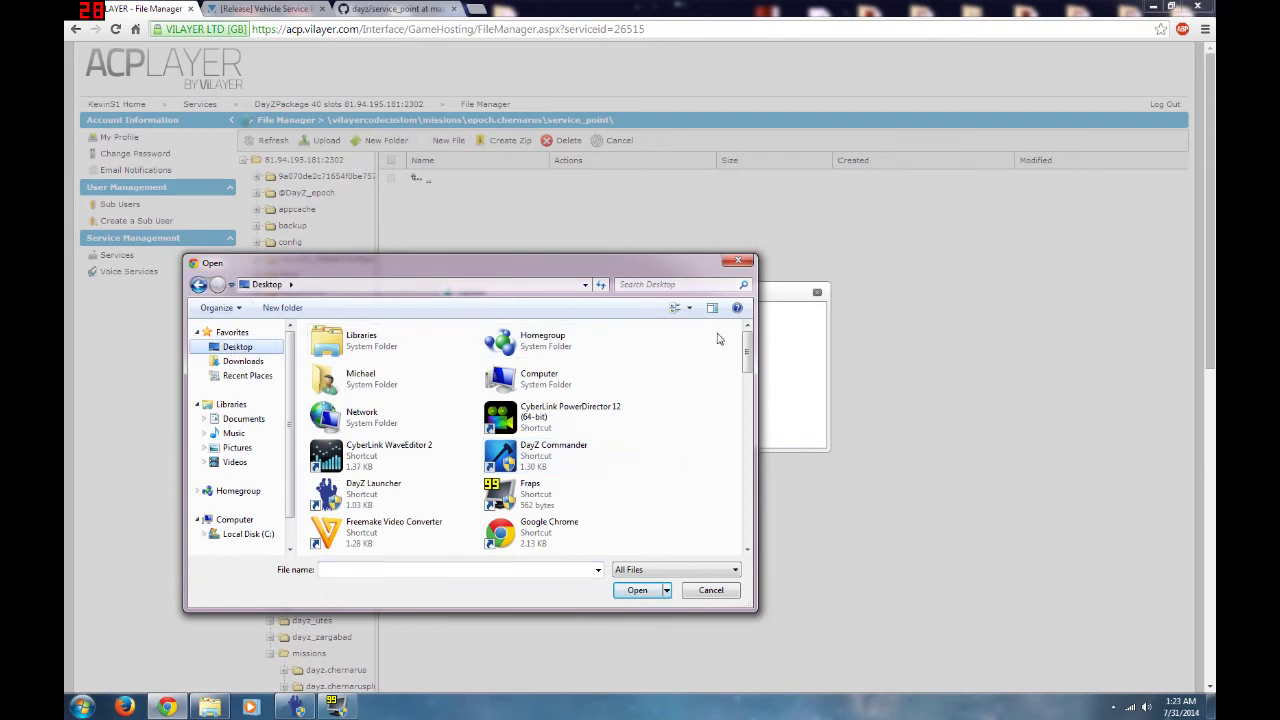
pyautogui.moveTo(748, 360); pyautogui.dragTo(768, 540)
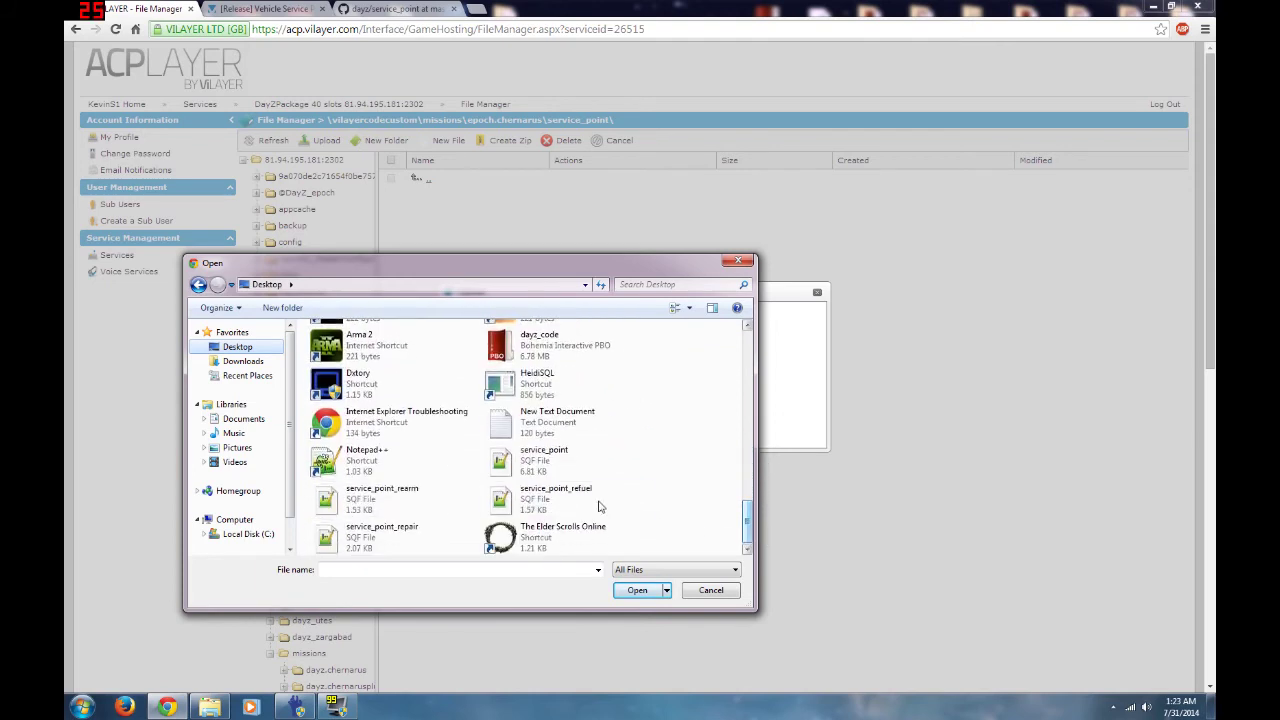
pyautogui.click(555, 463)
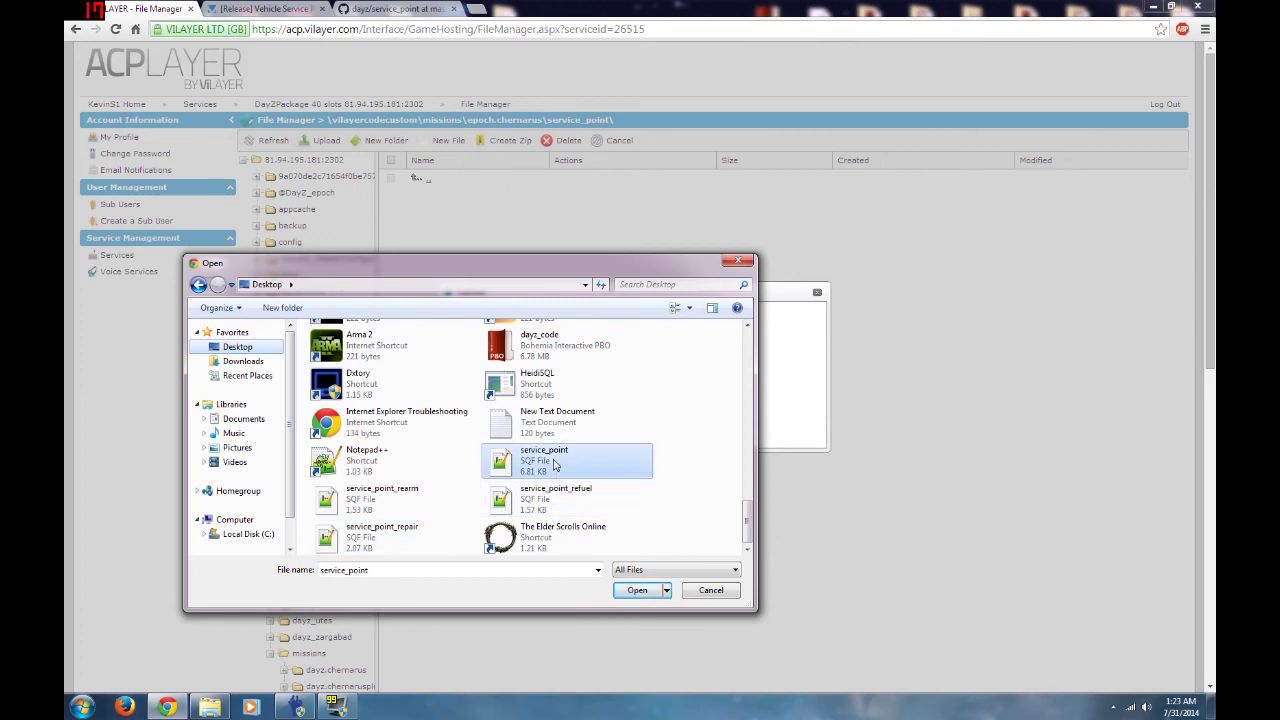
pyautogui.click(638, 590)
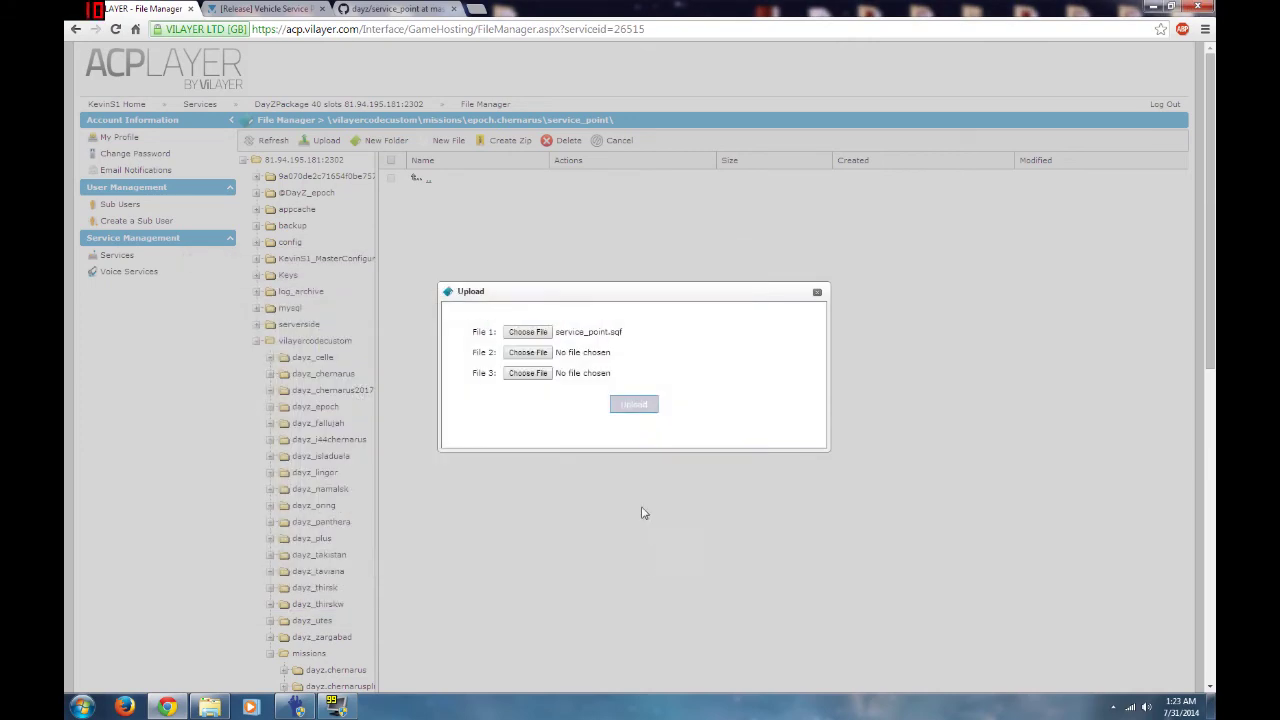
# - Choose service_point_rearm.sqf from the Desktop as File 2 of the upload
pyautogui.click(528, 352)
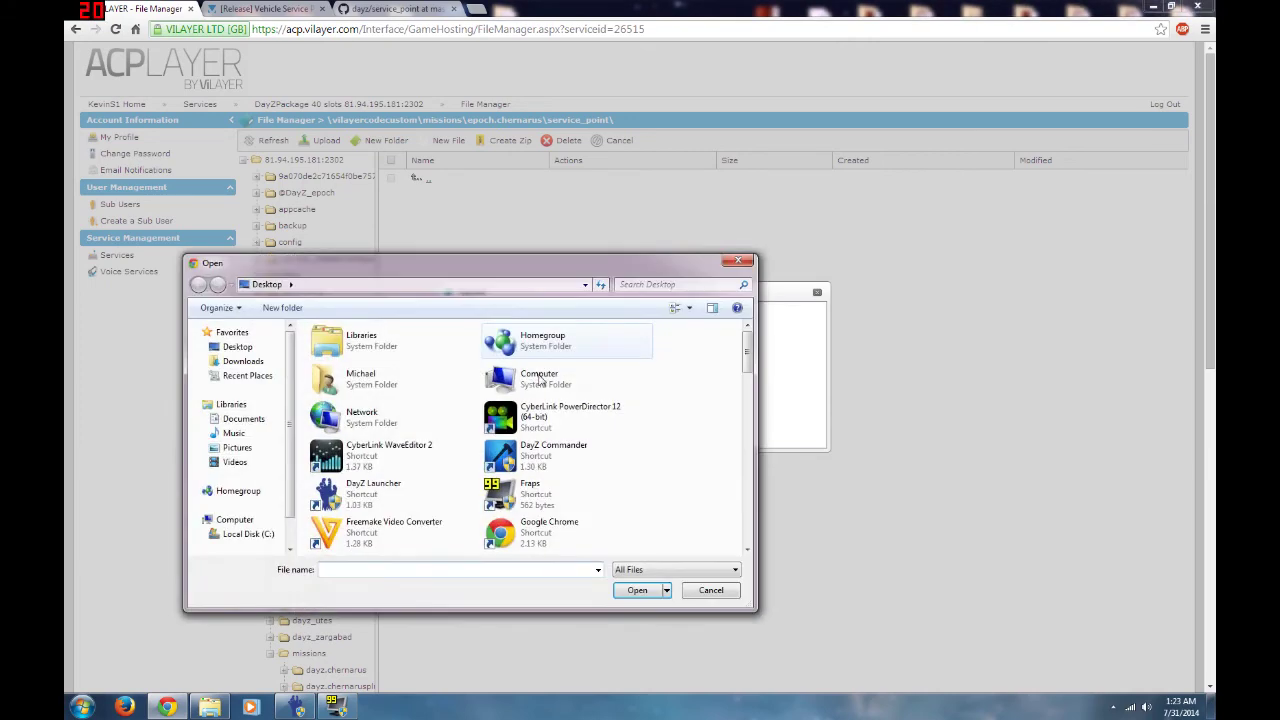
pyautogui.moveTo(748, 358); pyautogui.dragTo(748, 537)
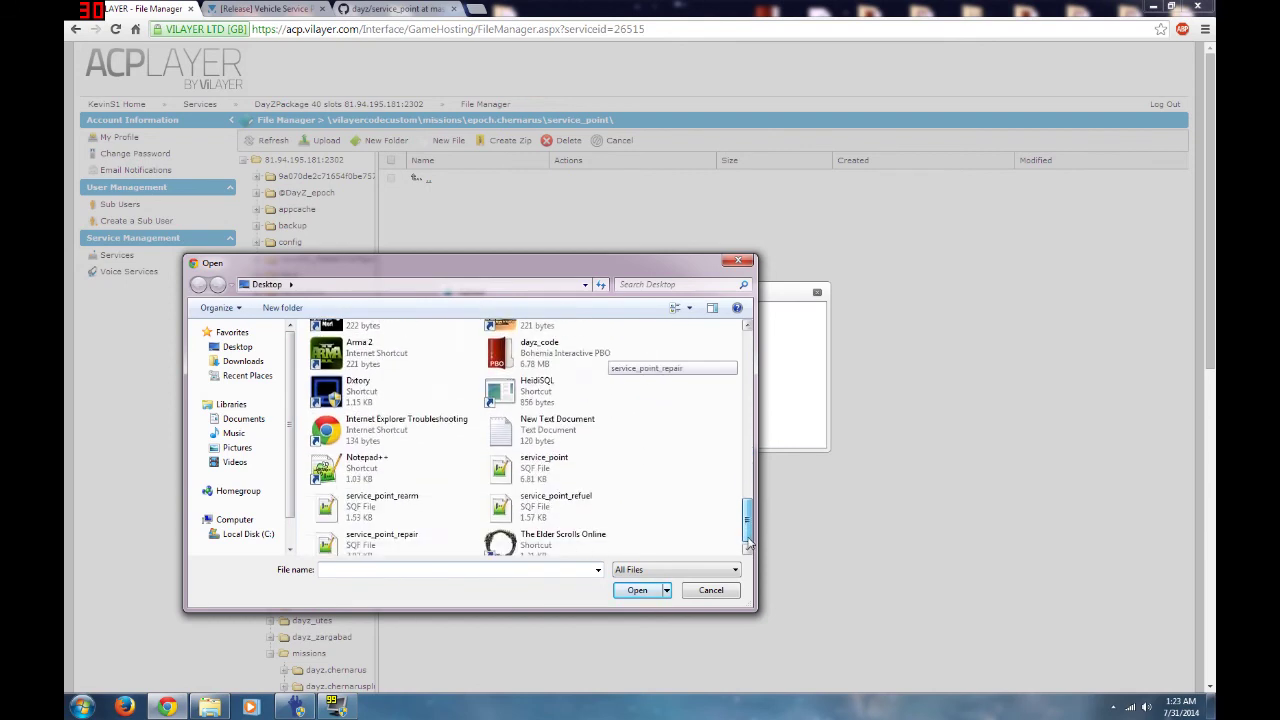
pyautogui.click(383, 502)
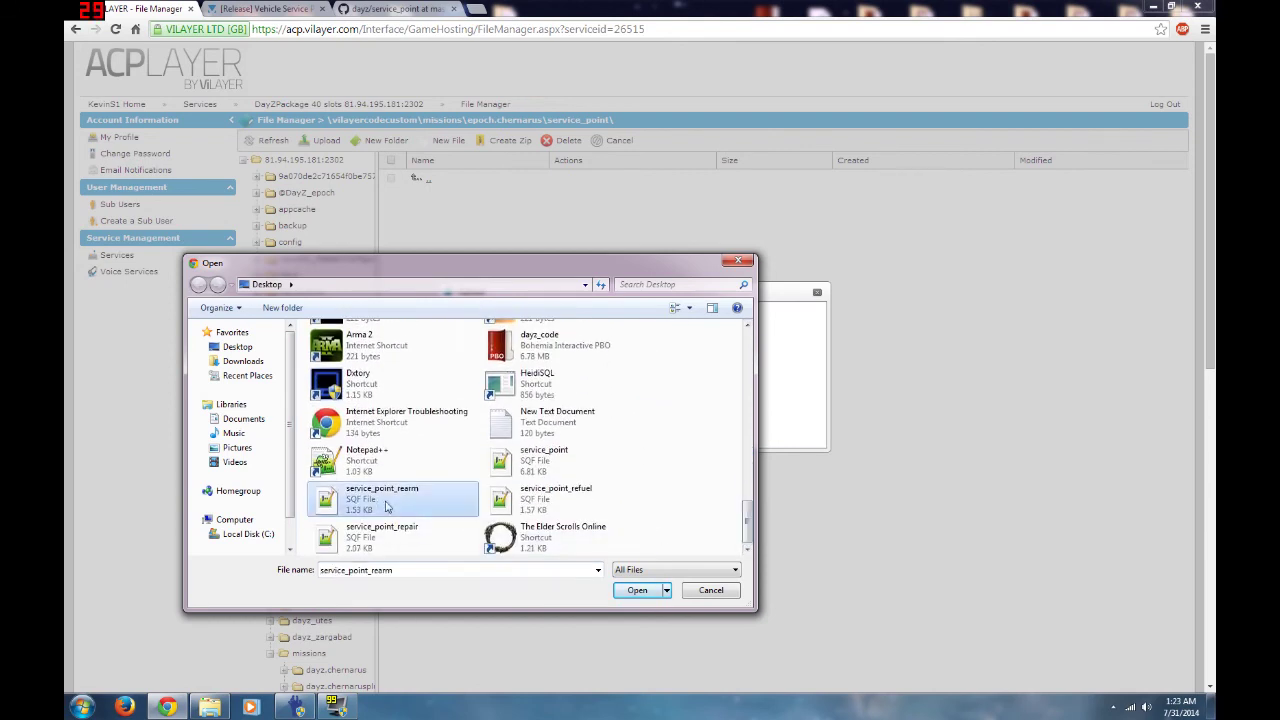
pyautogui.click(637, 591)
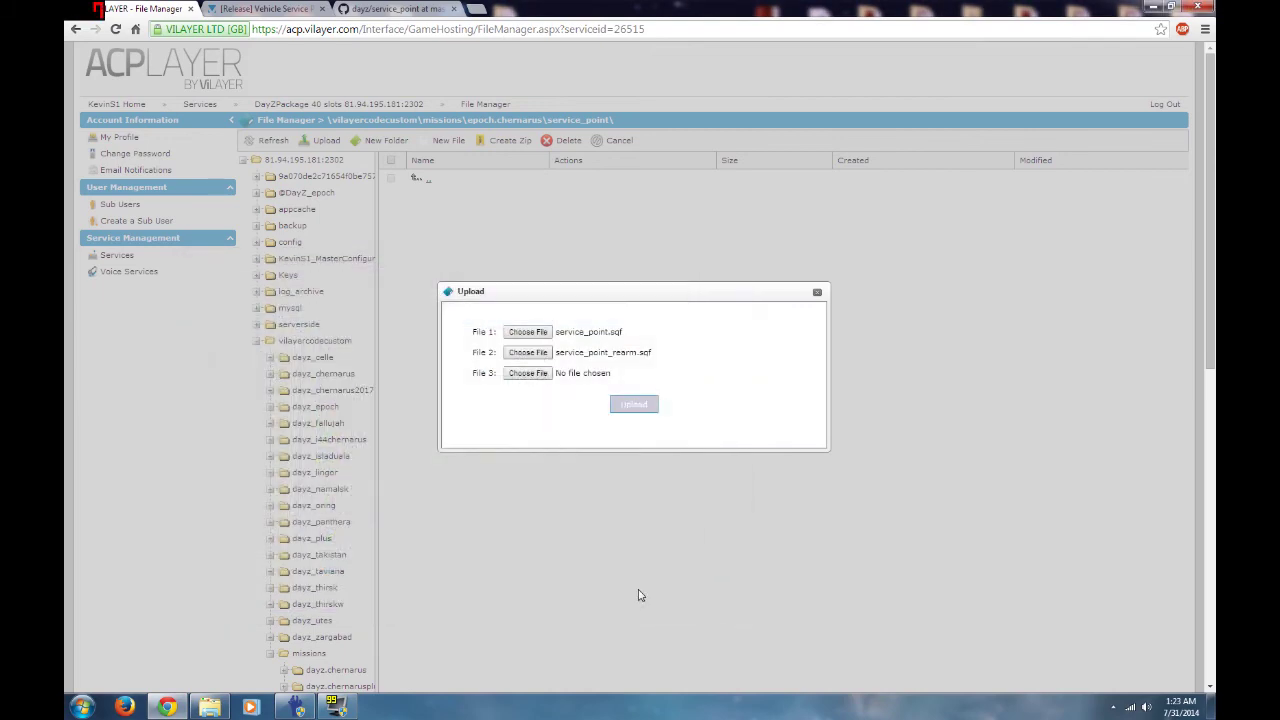
# - Choose service_point_refuel.sqf from the Desktop as File 3, upload the three chosen files and close the upload dialog
pyautogui.click(540, 377)
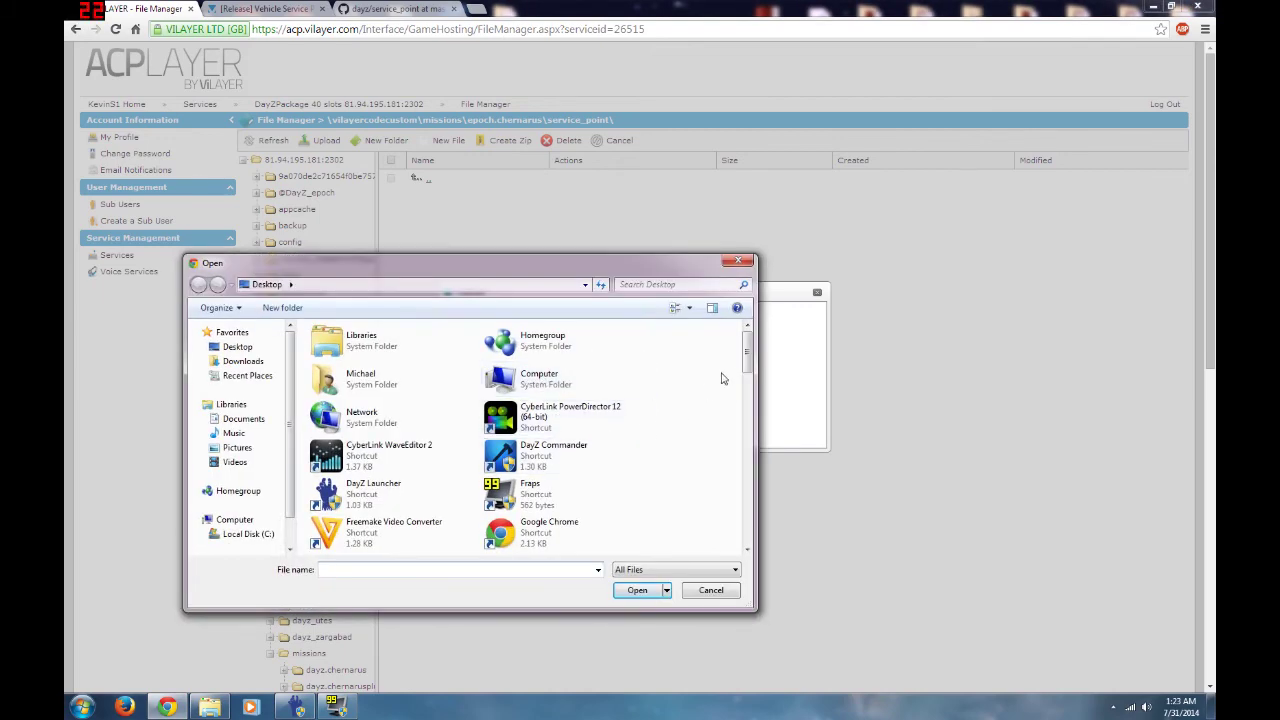
pyautogui.moveTo(747, 352); pyautogui.dragTo(747, 545)
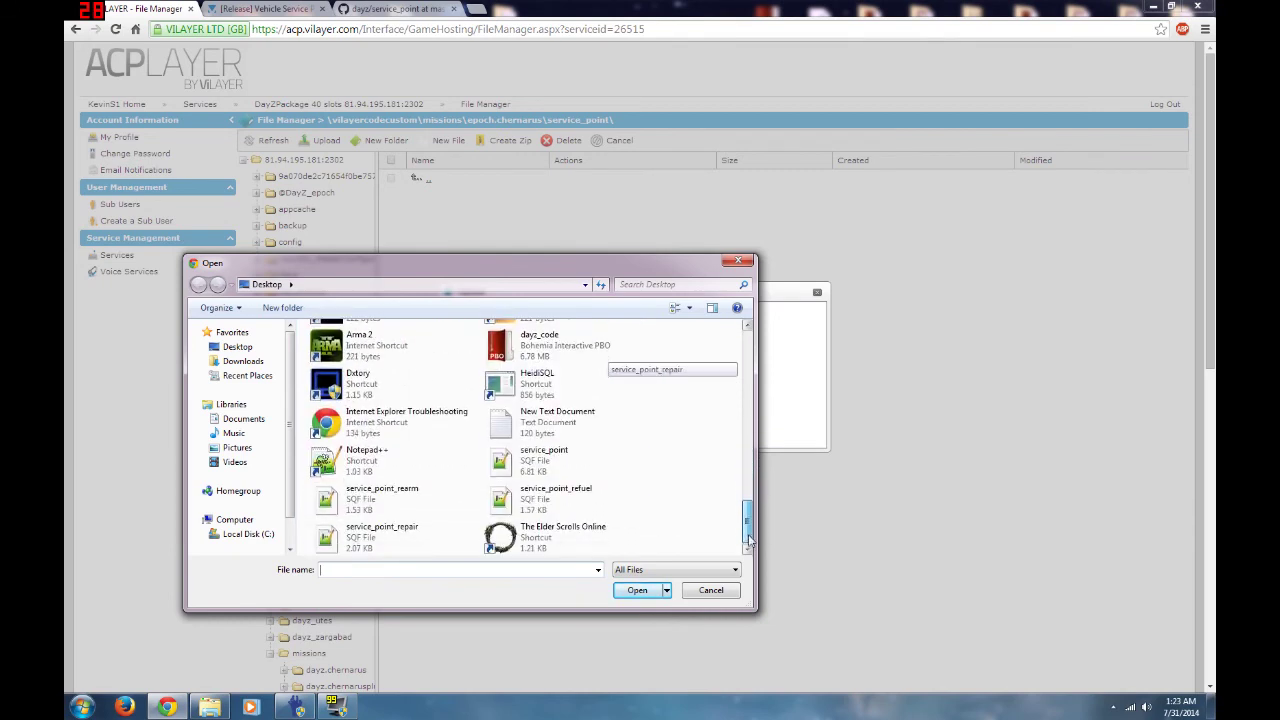
pyautogui.click(558, 509)
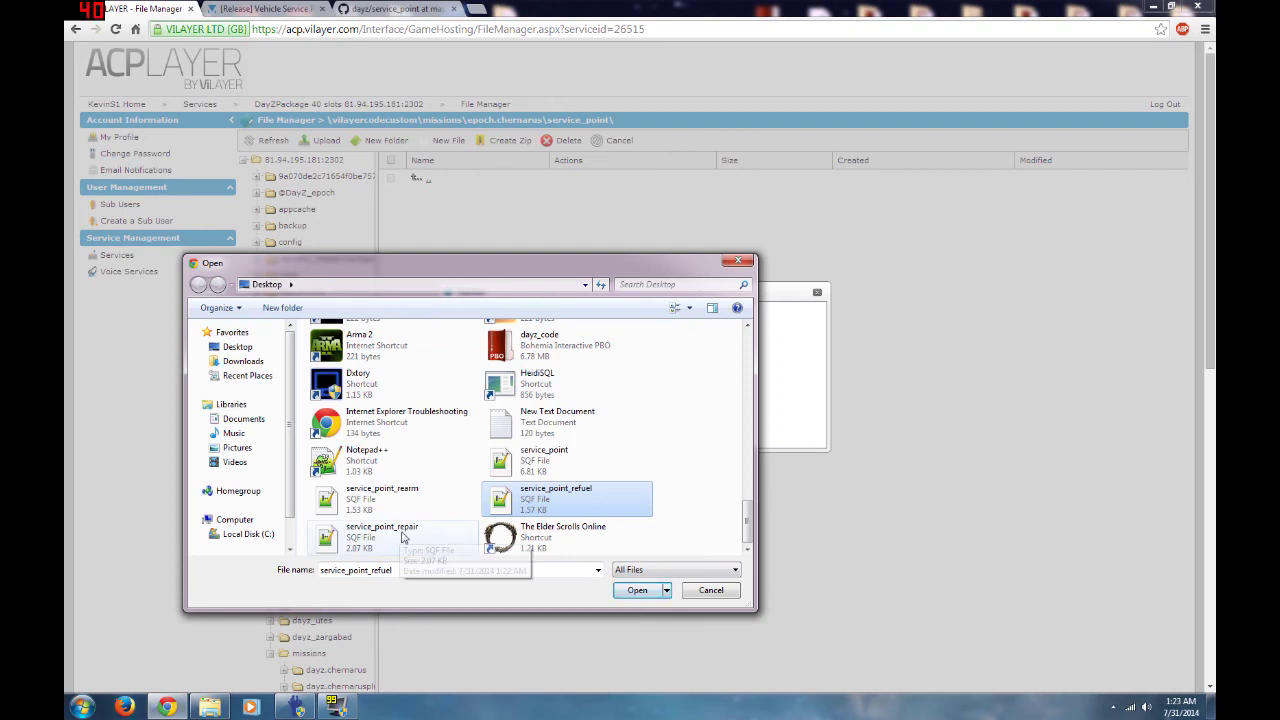
pyautogui.click(637, 591)
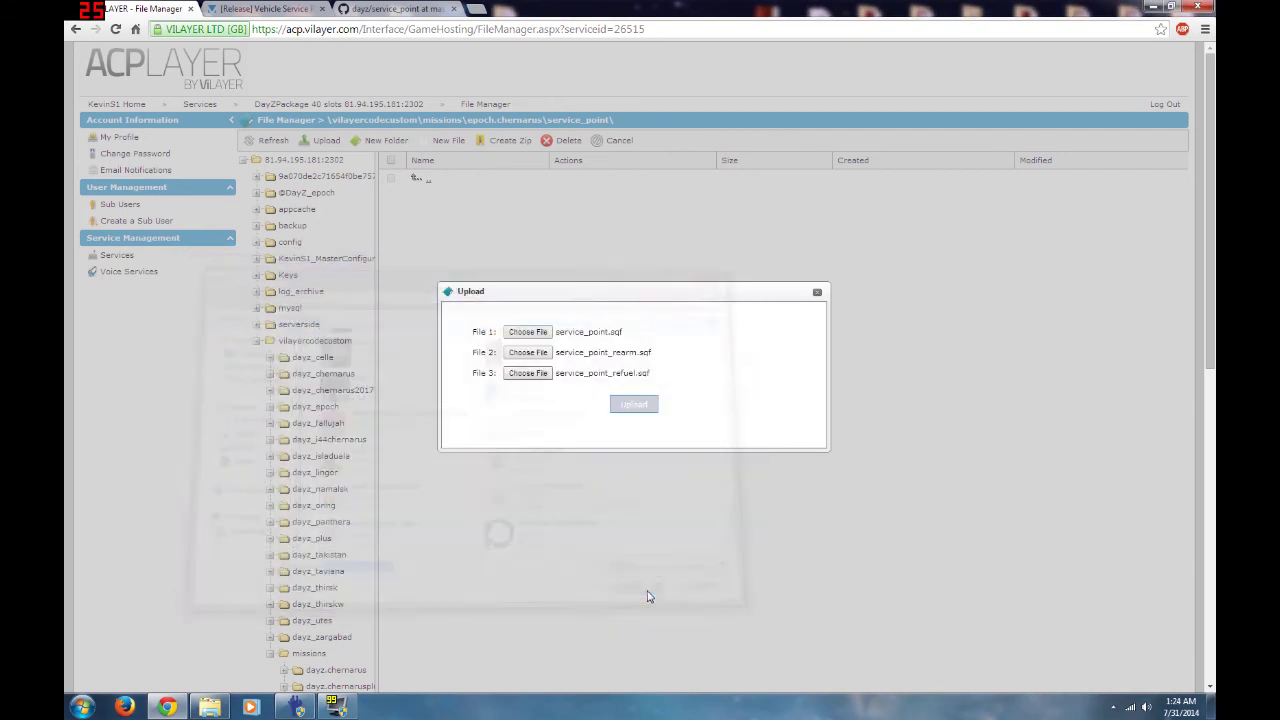
pyautogui.click(646, 411)
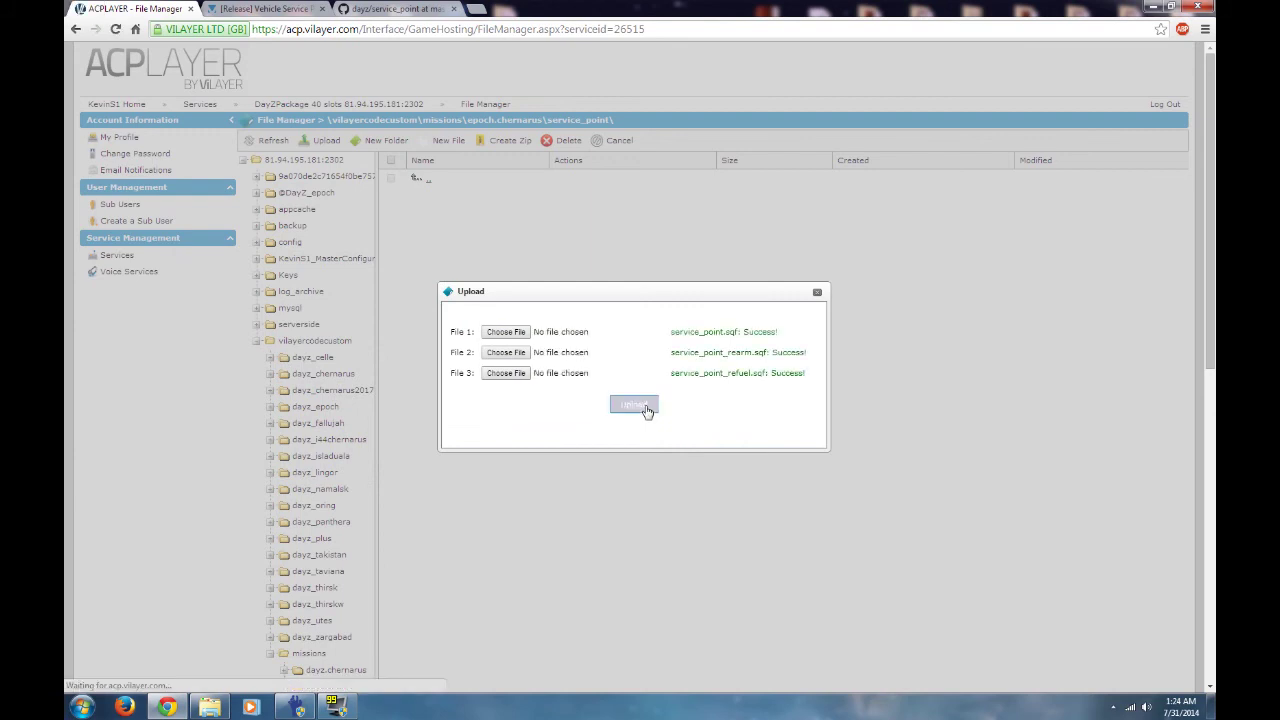
pyautogui.click(817, 291)
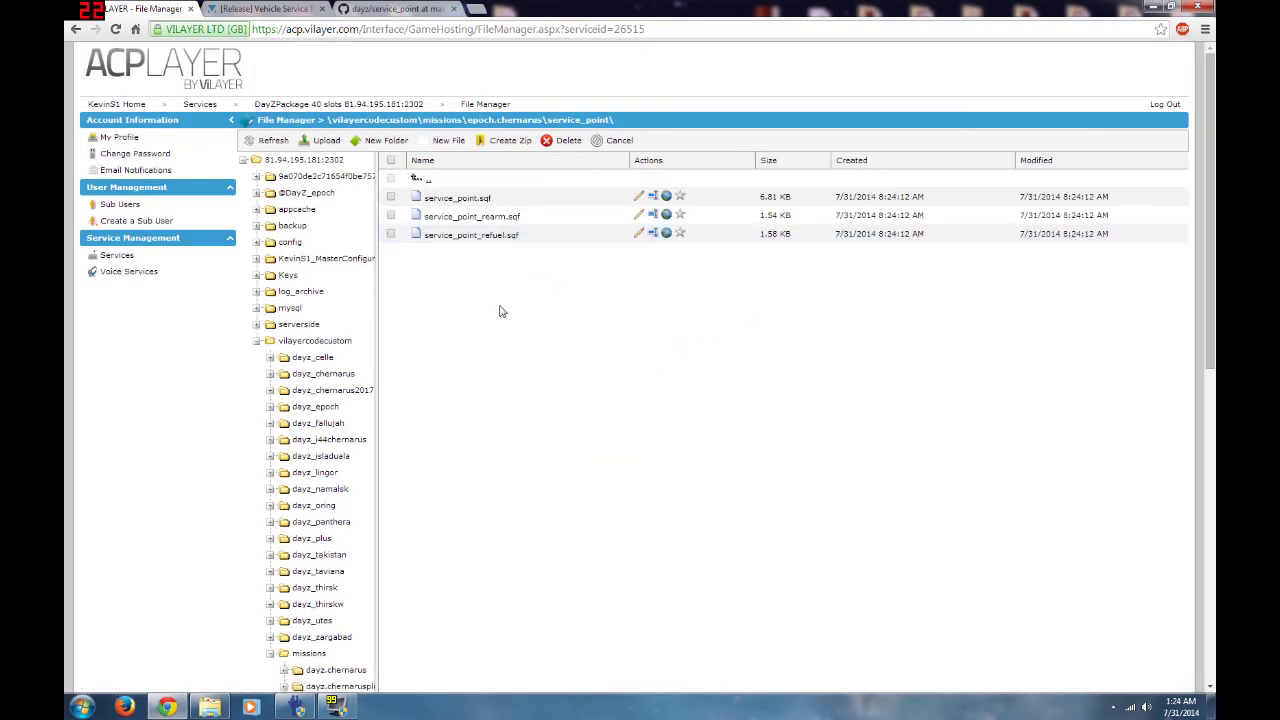
# - Upload service_point_repair.sqf from the Desktop as File 1 into the server's service_point folder and close the upload dialog
pyautogui.click(326, 140)
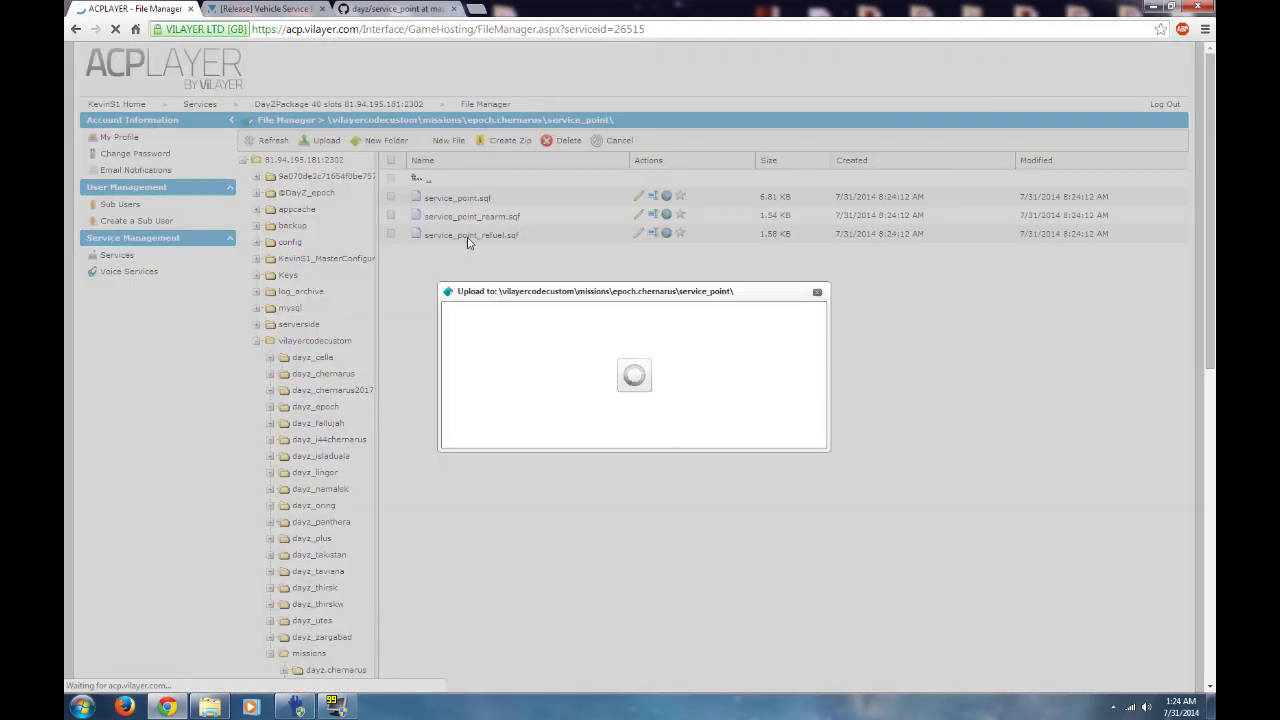
pyautogui.click(545, 334)
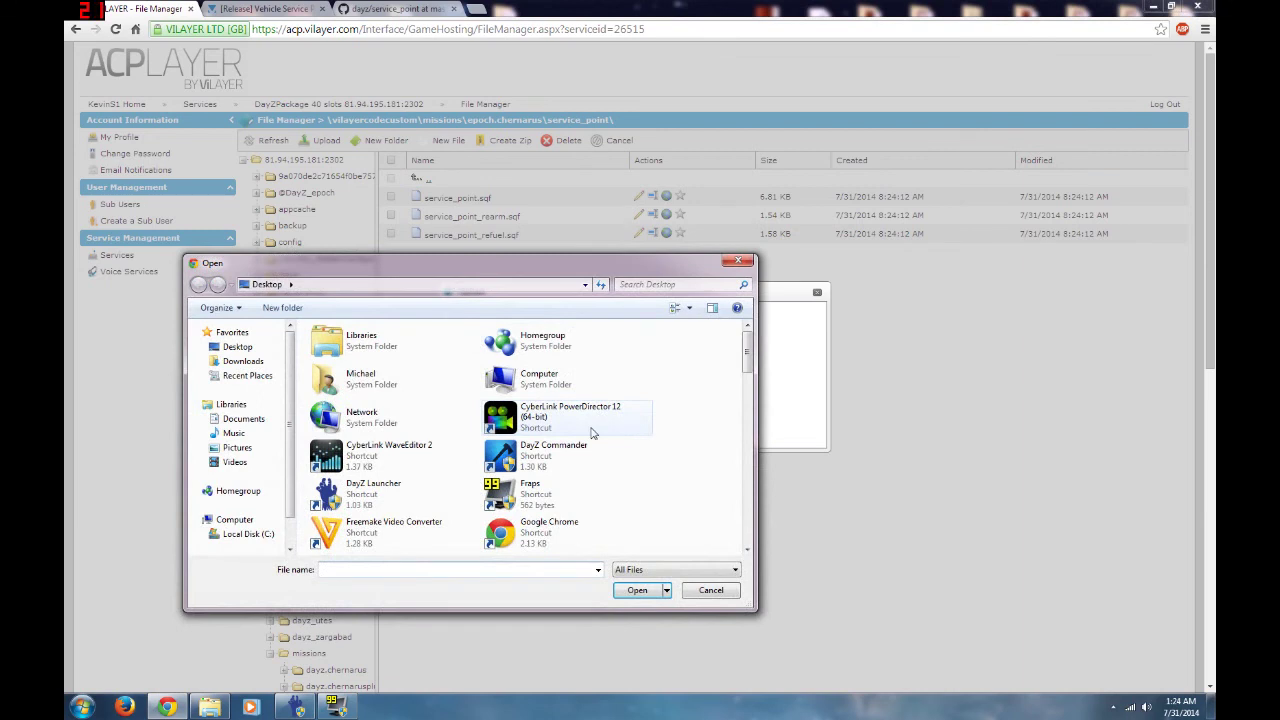
pyautogui.moveTo(748, 378); pyautogui.dragTo(746, 545)
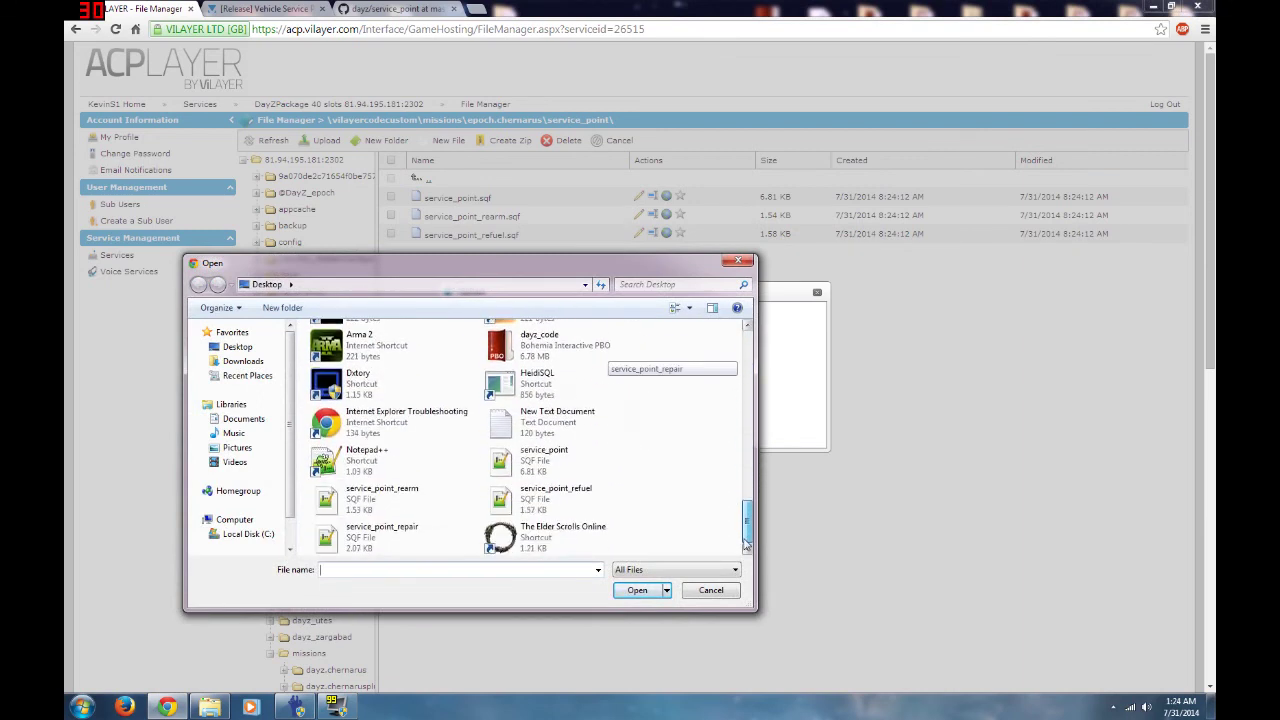
pyautogui.click(372, 534)
pyautogui.click(638, 592)
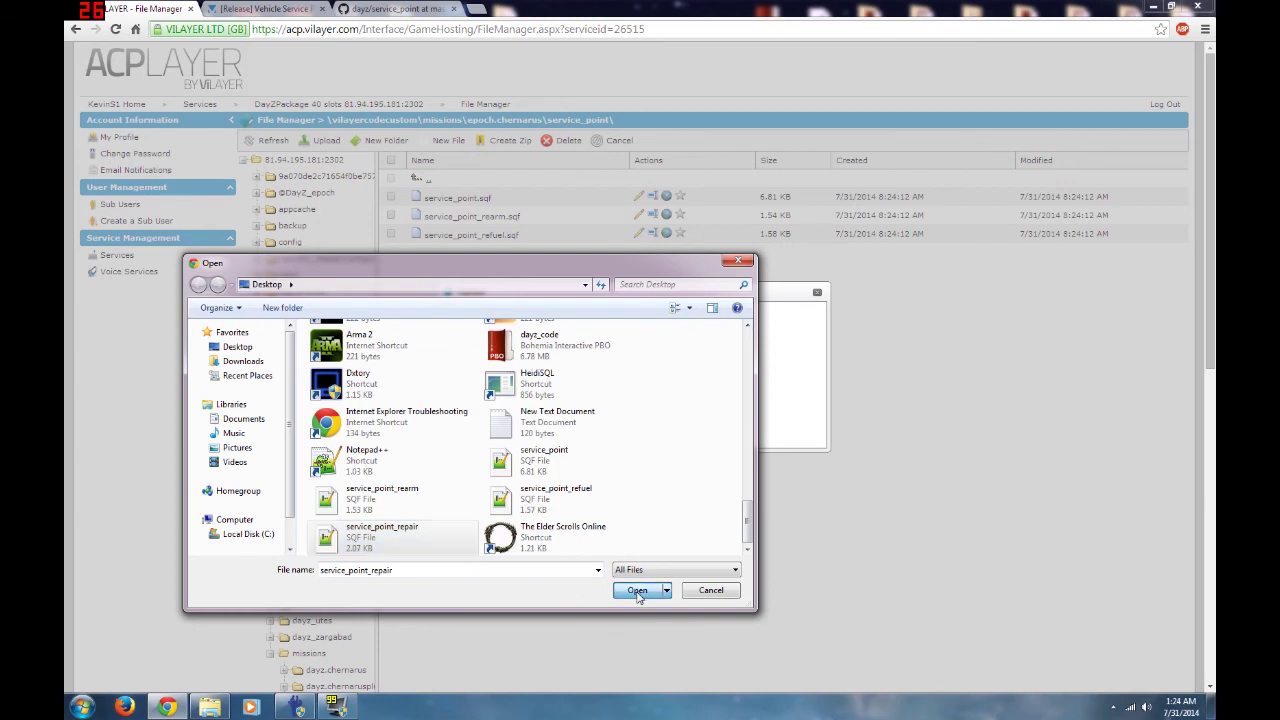
pyautogui.click(638, 405)
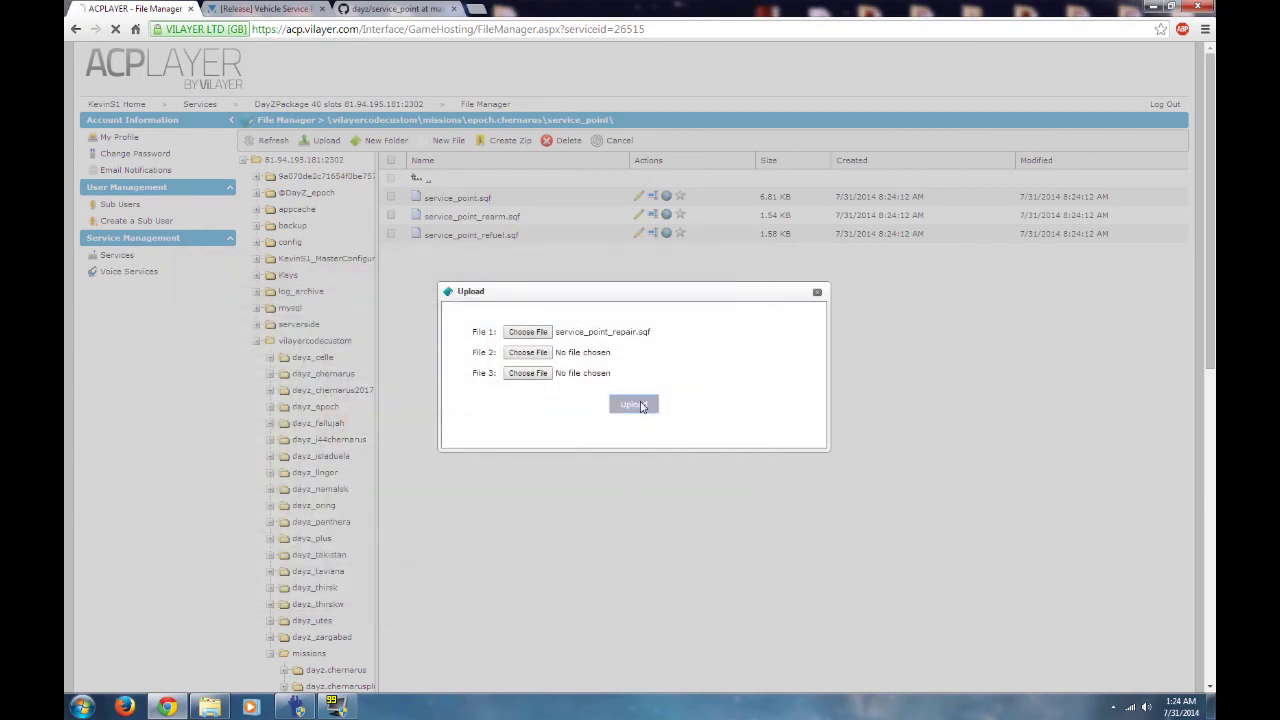
pyautogui.click(817, 294)
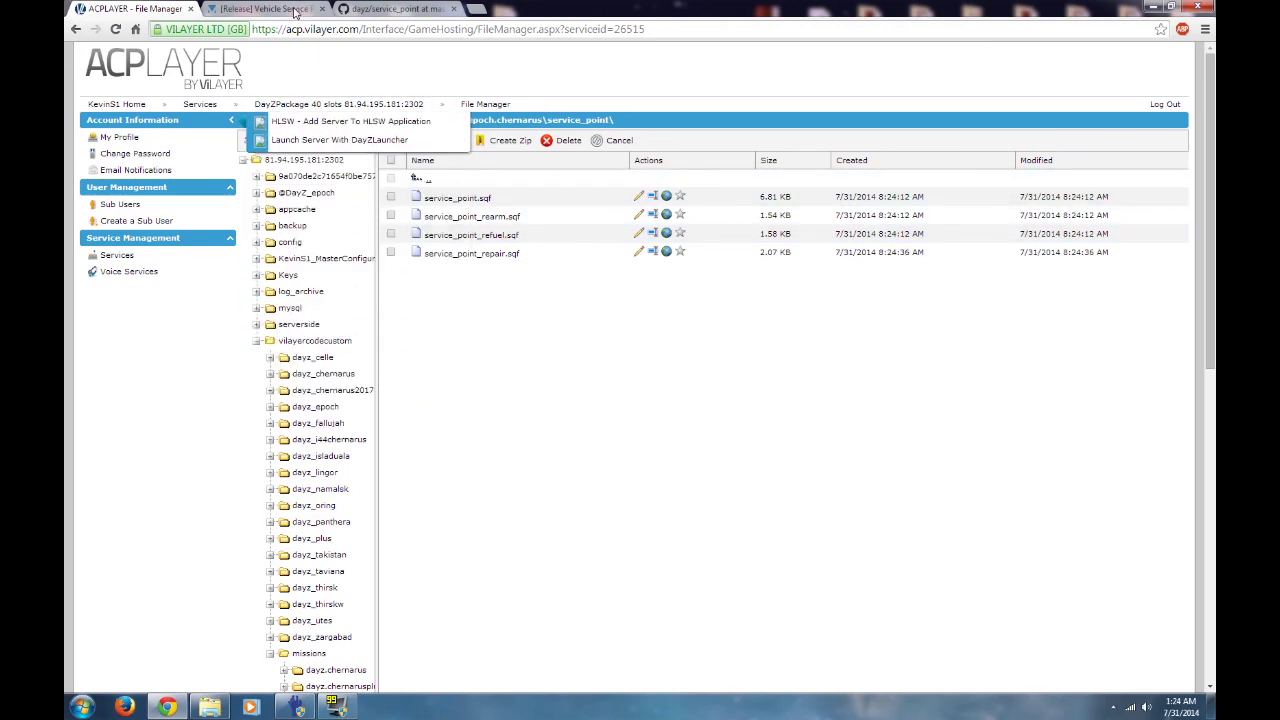
# - Switch to the Vehicle Service Point forum topic and review the installation instructions in its first post
pyautogui.hotkey('ctrl', 'Tab')
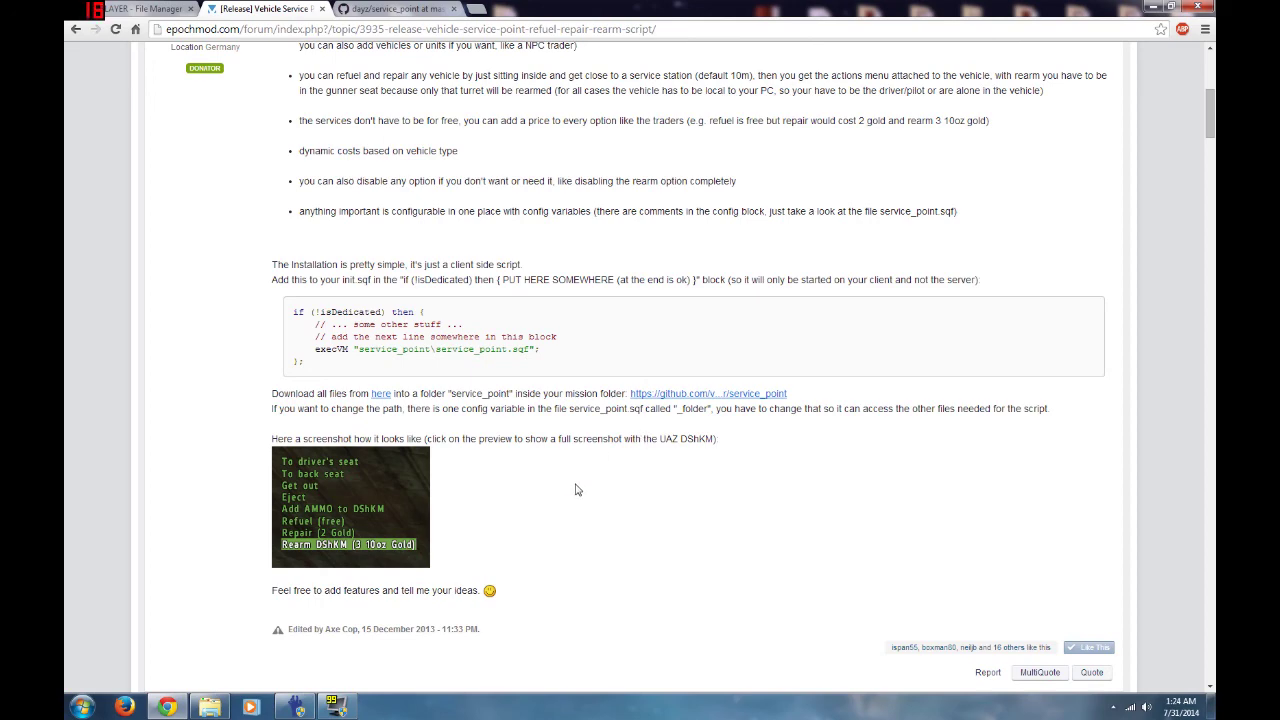
pyautogui.scroll(-4, 576, 490)
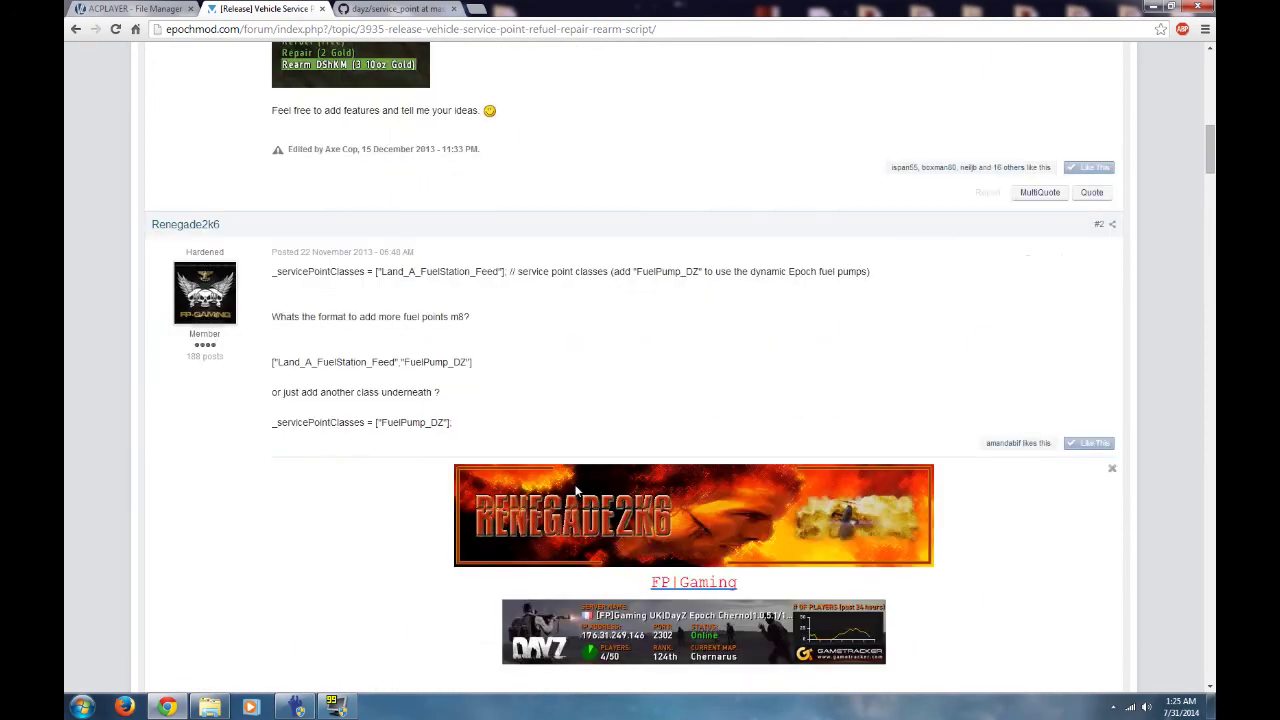
pyautogui.scroll(4, 576, 490)
pyautogui.scroll(3, 576, 490)
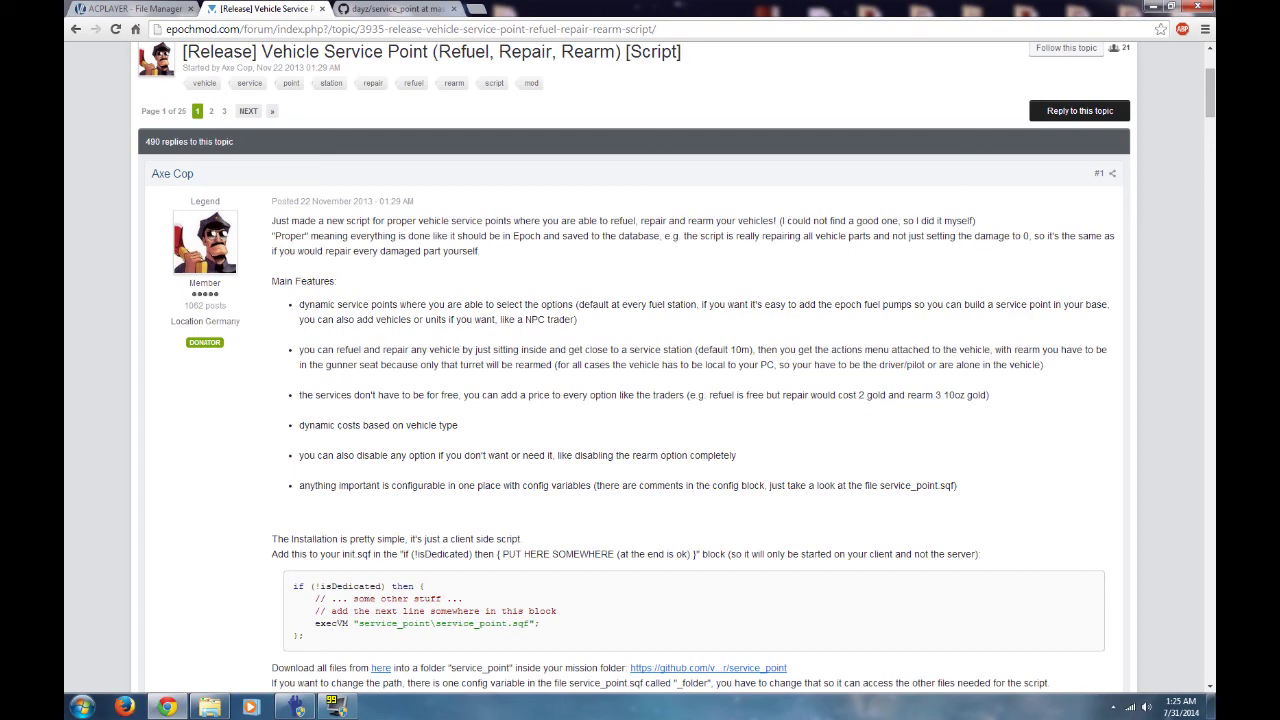
pyautogui.scroll(-2, 629, 457)
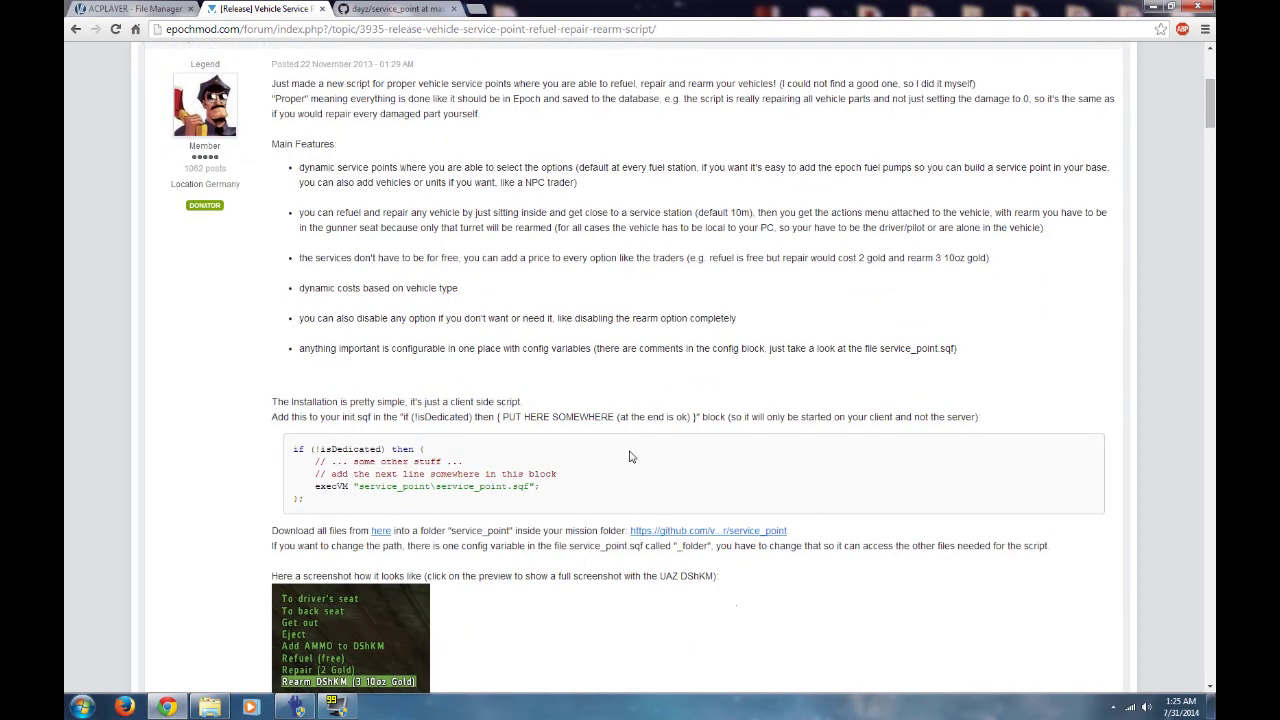